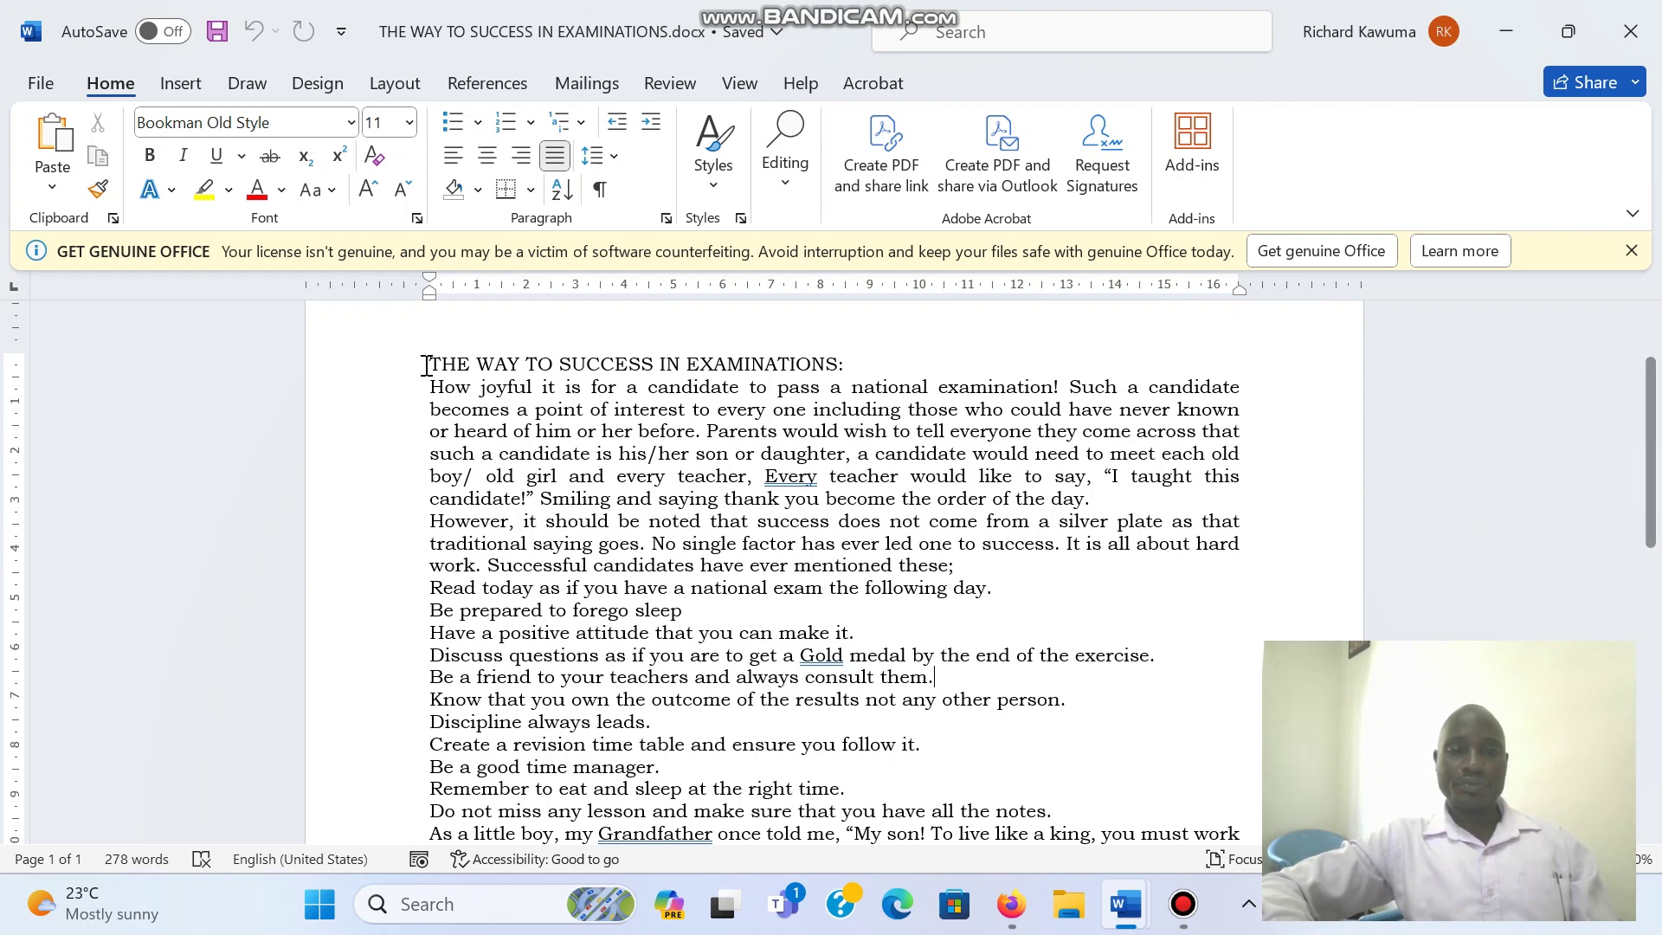
- Select the title, try right and left alignment, then leave it centered and bold
{"action": "left_click_drag", "start_coordinate": [425, 365], "coordinate": [848, 362]}
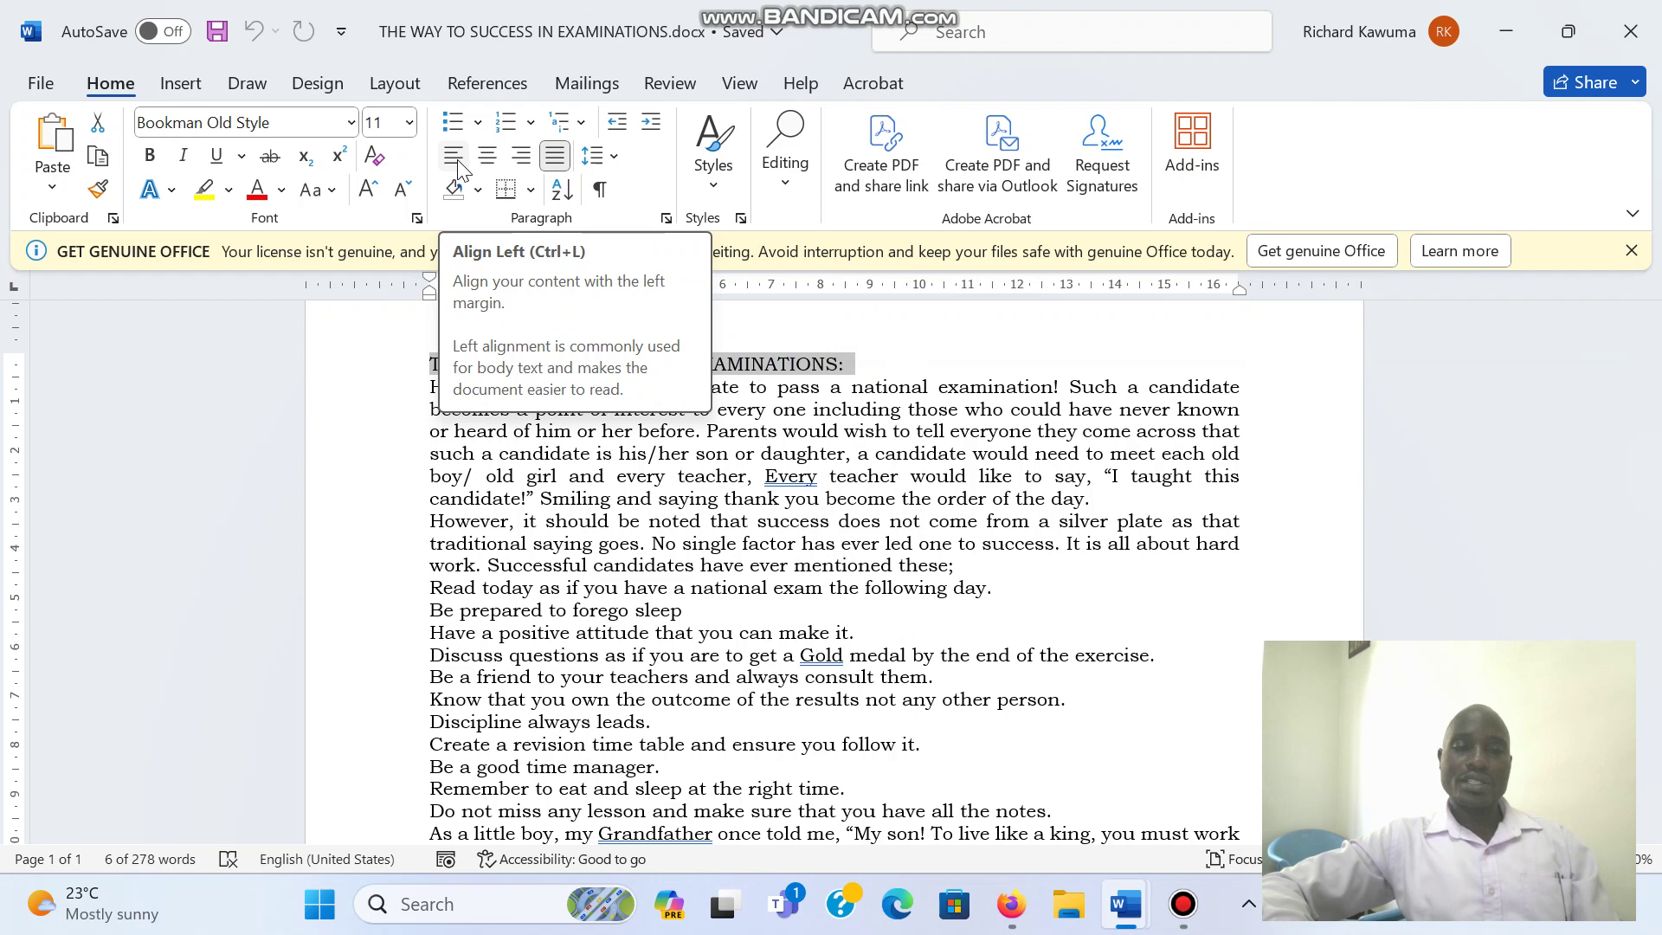
{"action": "left_click", "coordinate": [483, 161]}
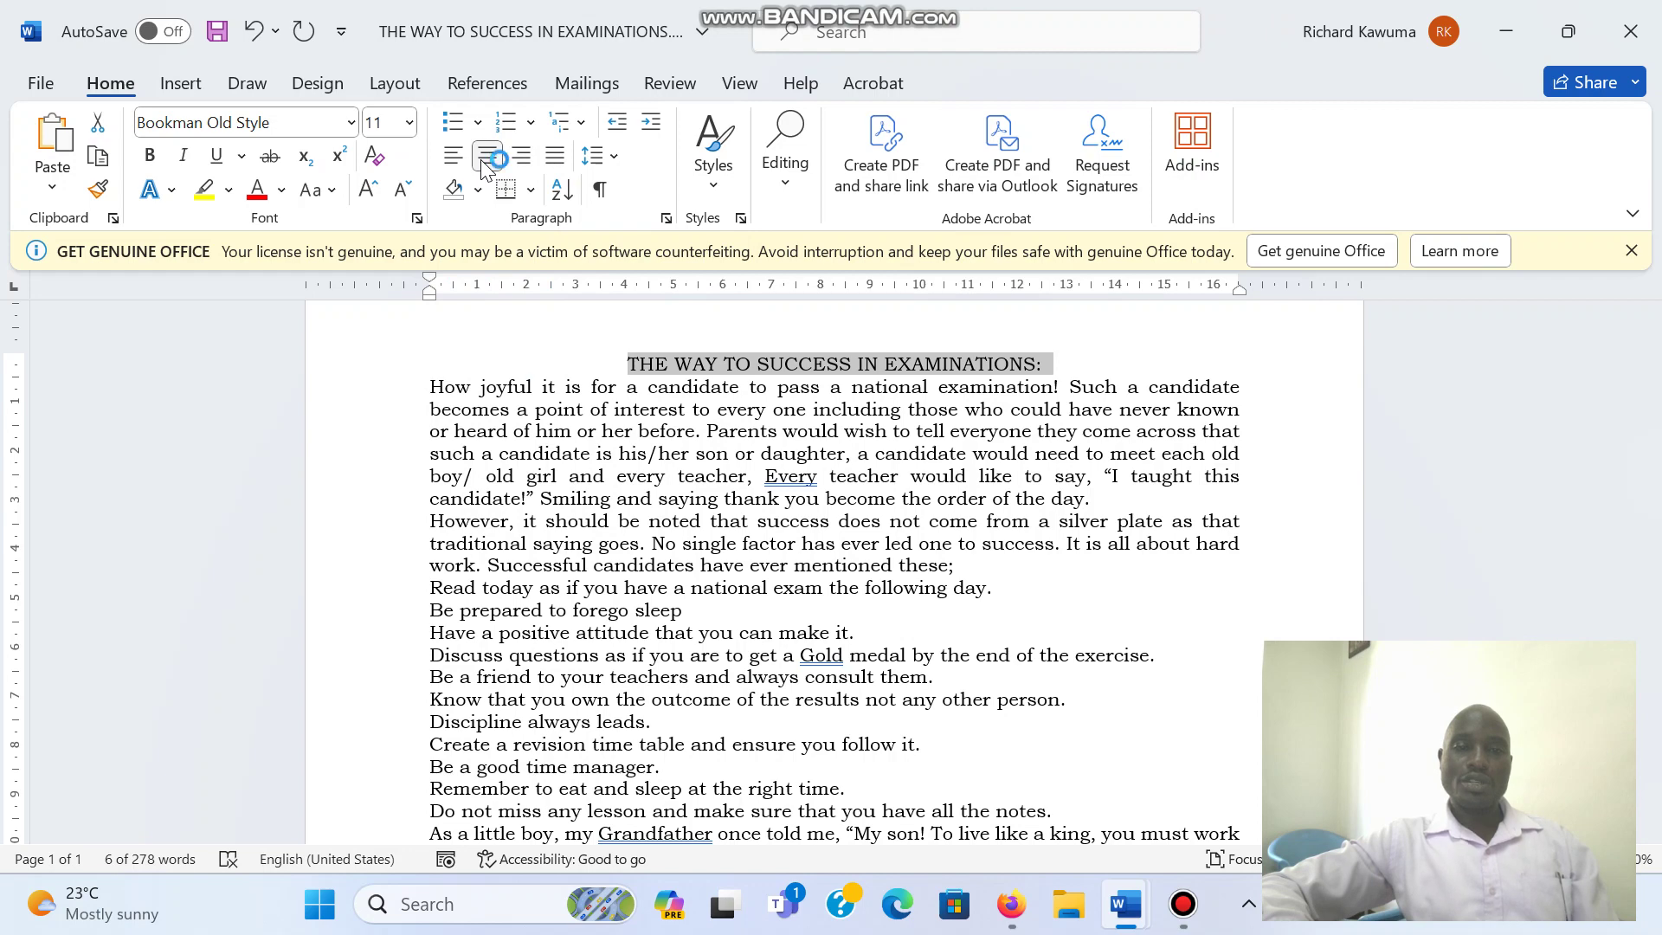
{"action": "left_click", "coordinate": [517, 163]}
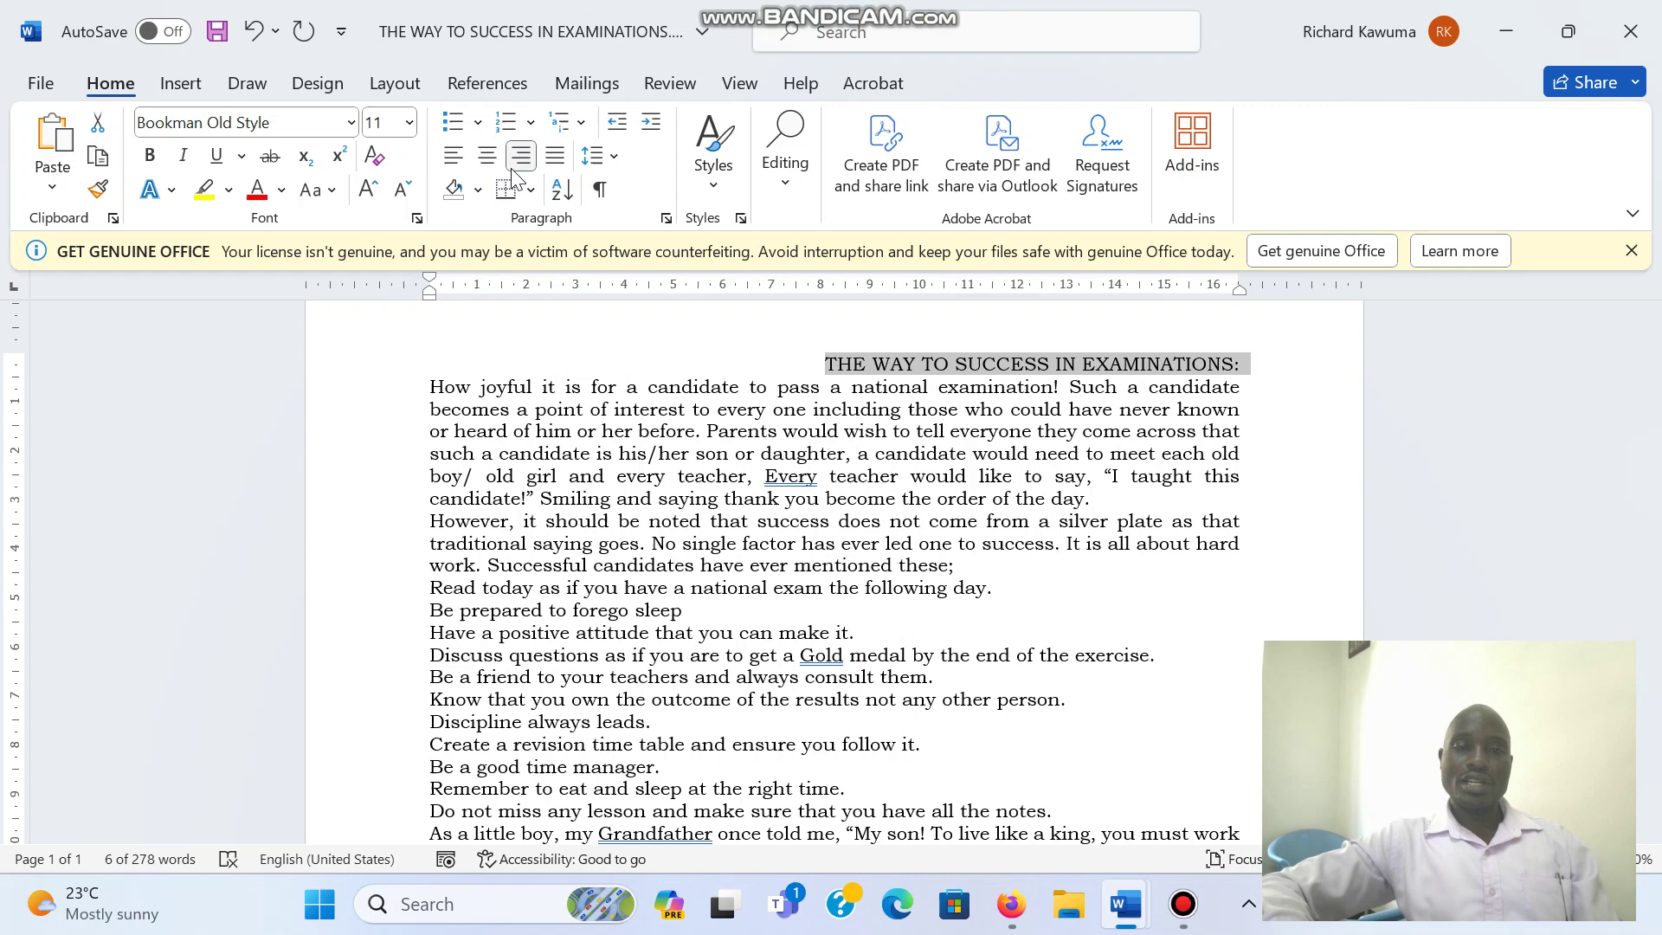
{"action": "left_click", "coordinate": [458, 161]}
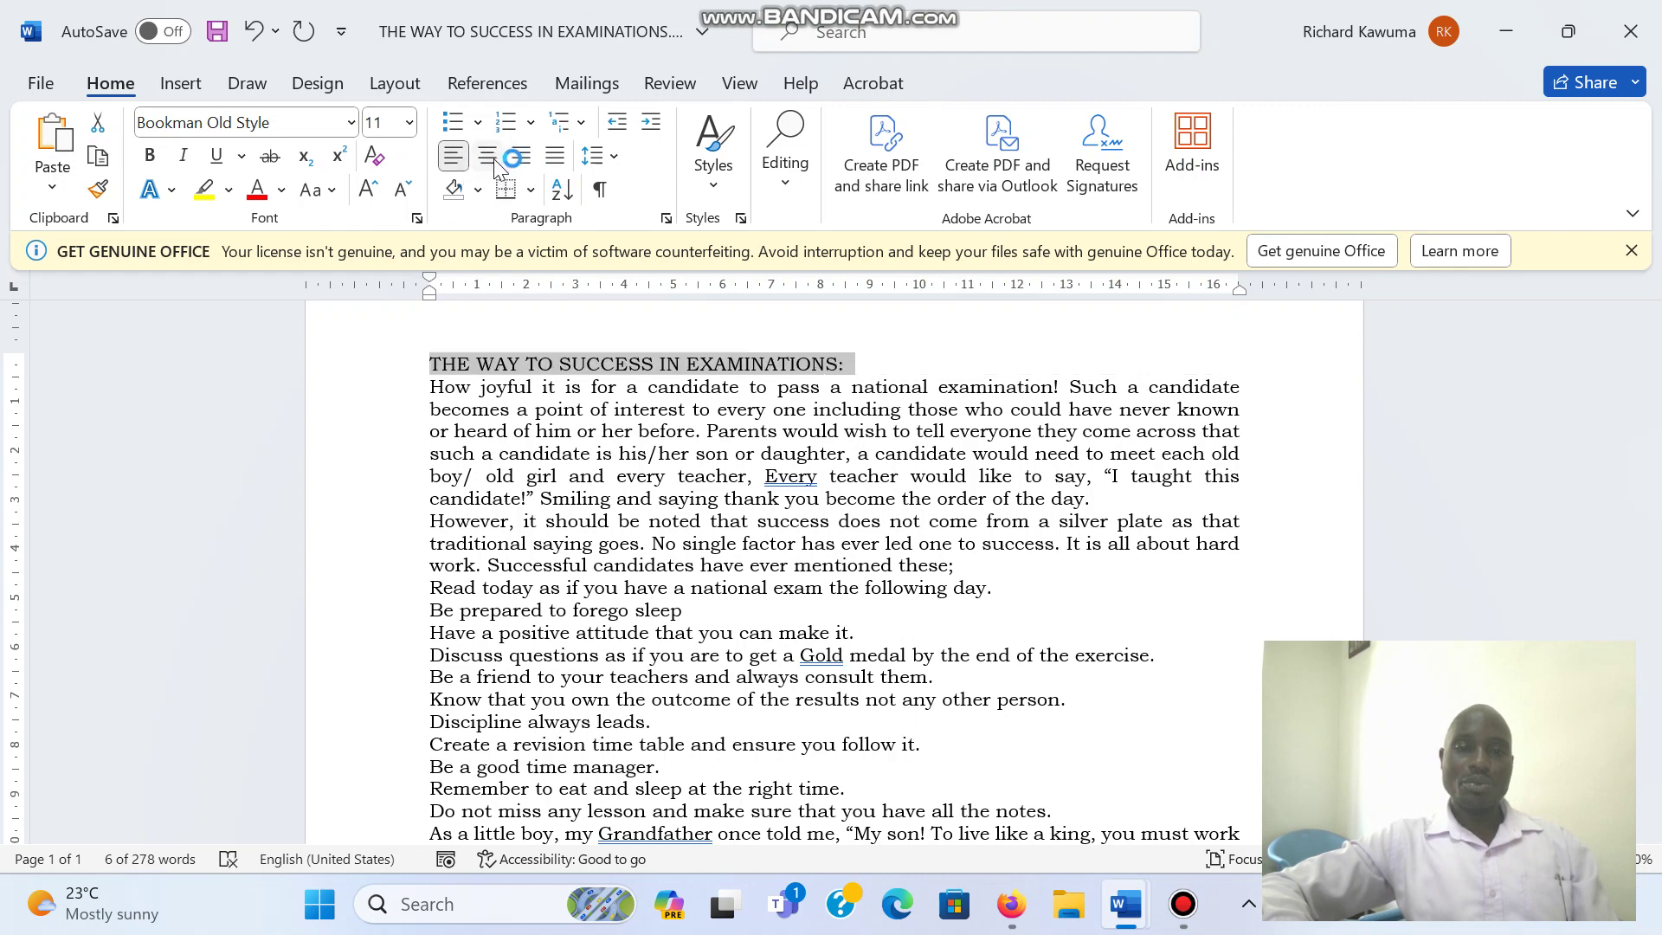
{"action": "left_click", "coordinate": [494, 159]}
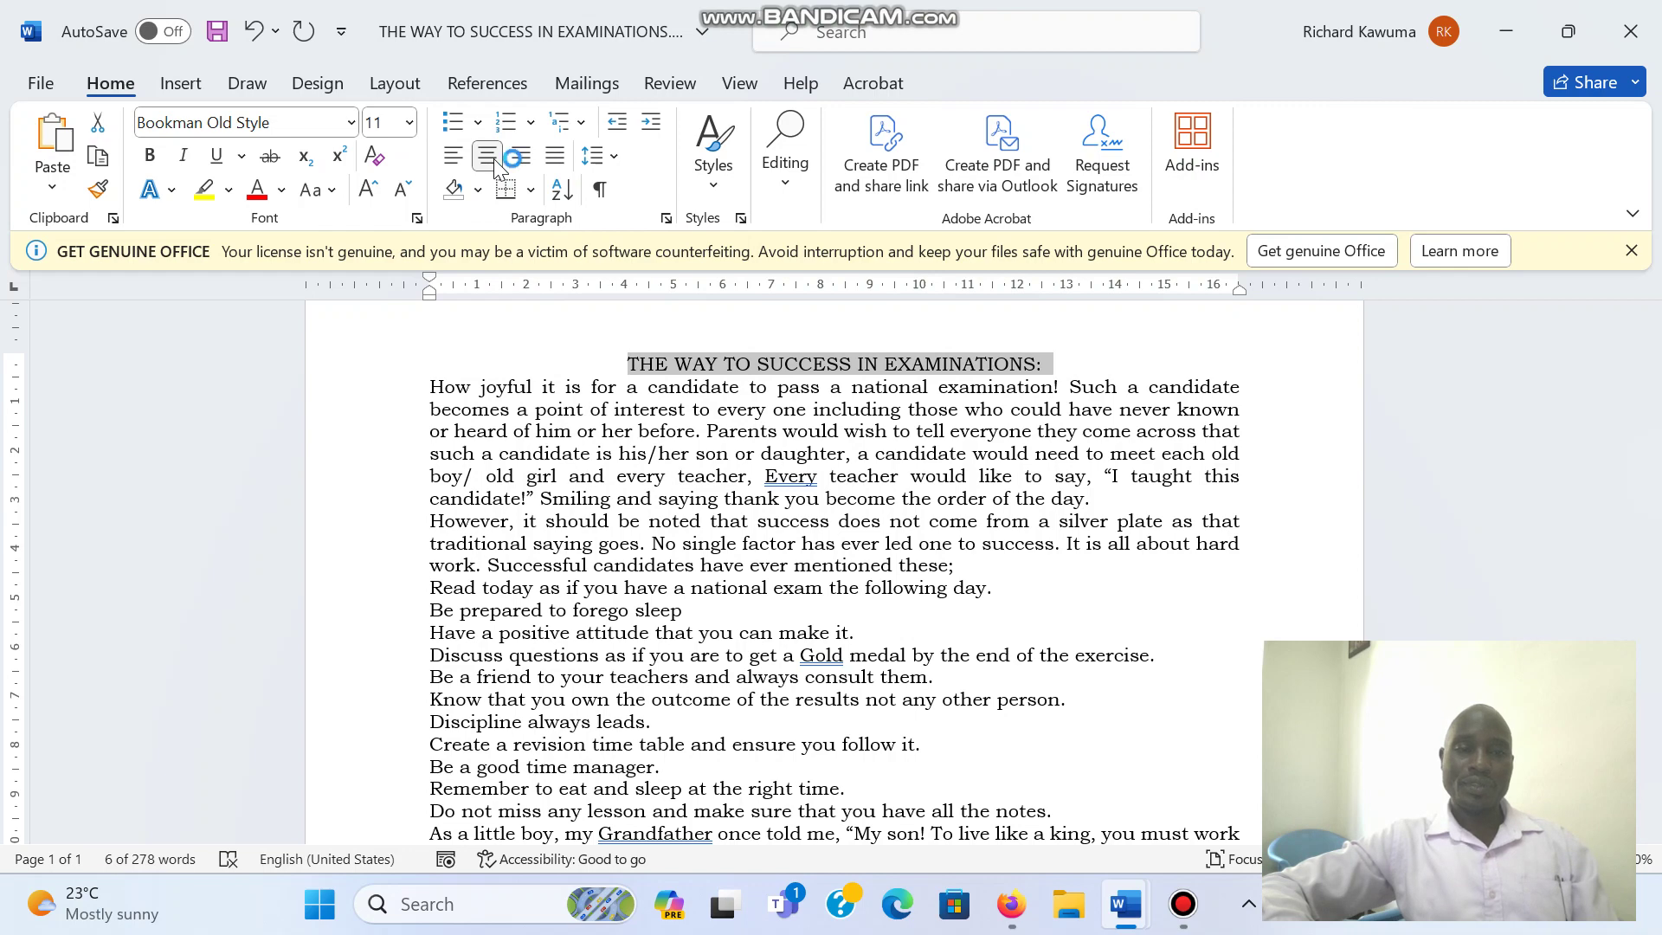
{"action": "left_click", "coordinate": [150, 158]}
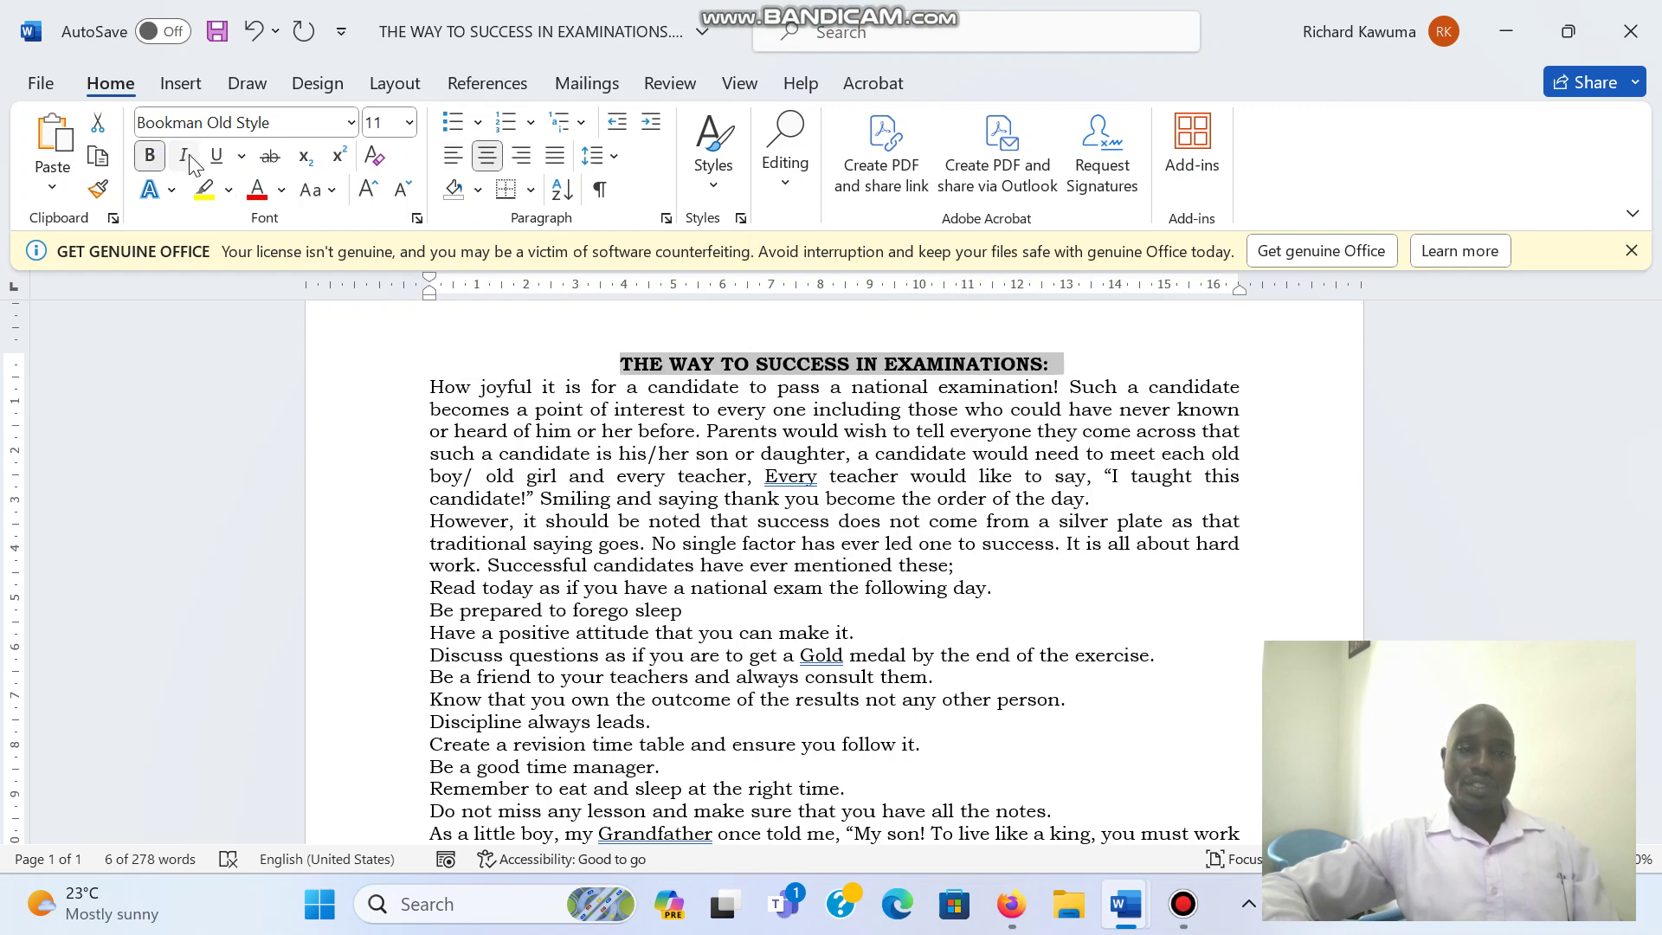
- Set the title to 24 pt with green paragraph shading
{"action": "left_click", "coordinate": [409, 123]}
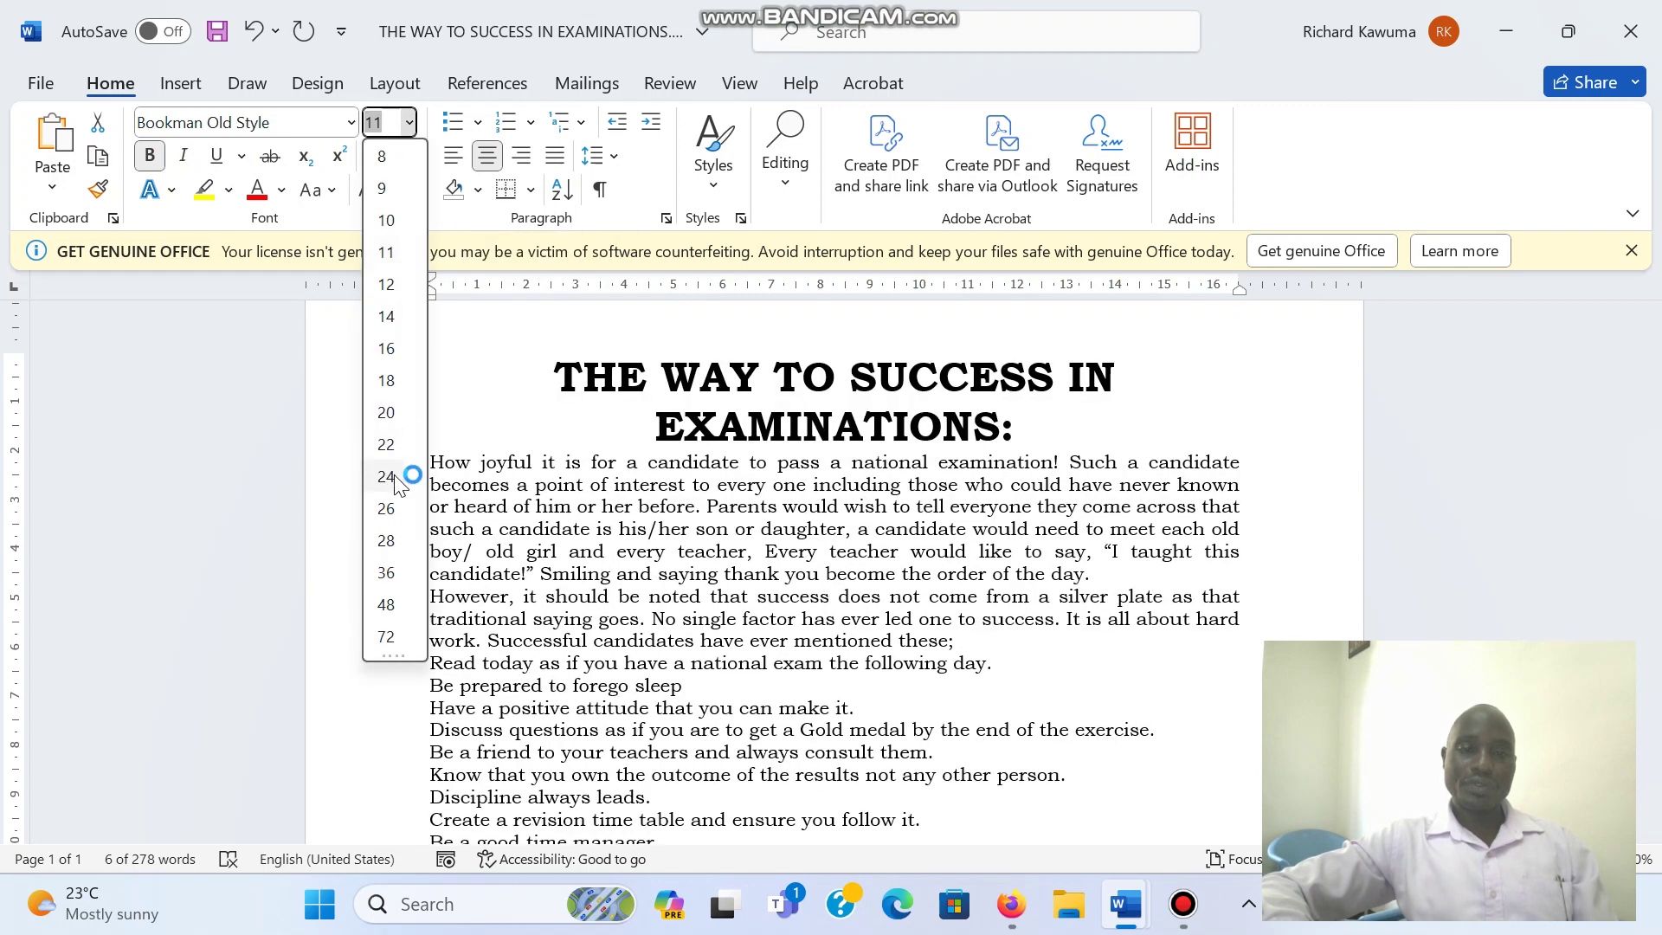
{"action": "left_click", "coordinate": [386, 476]}
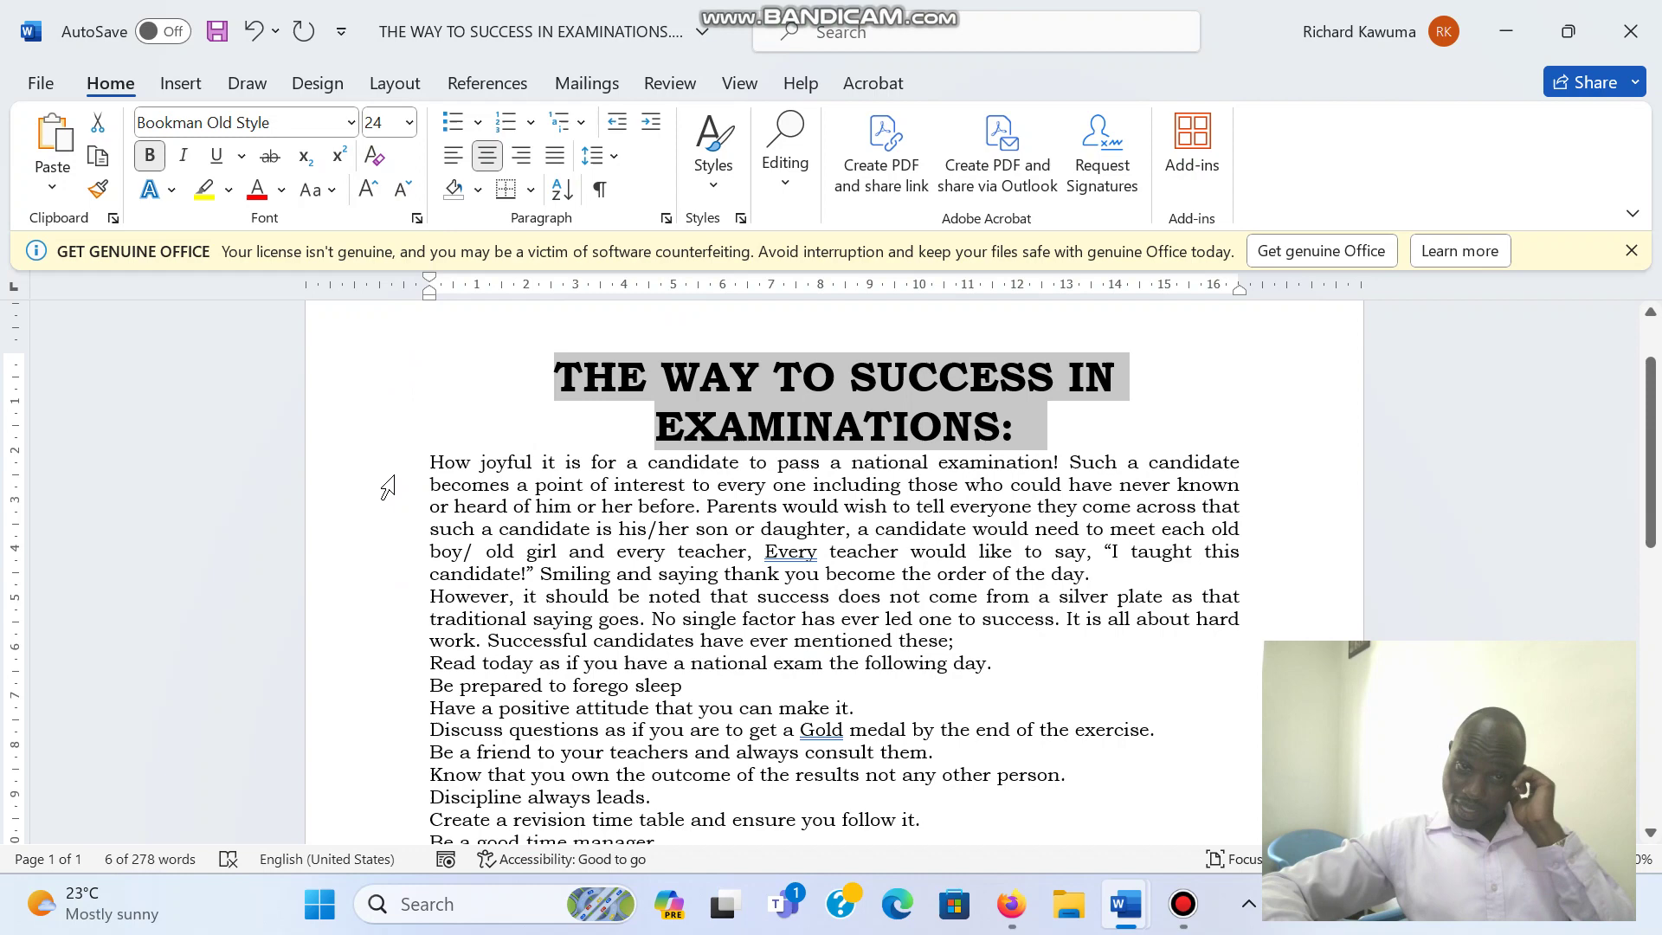
{"action": "left_click", "coordinate": [482, 199]}
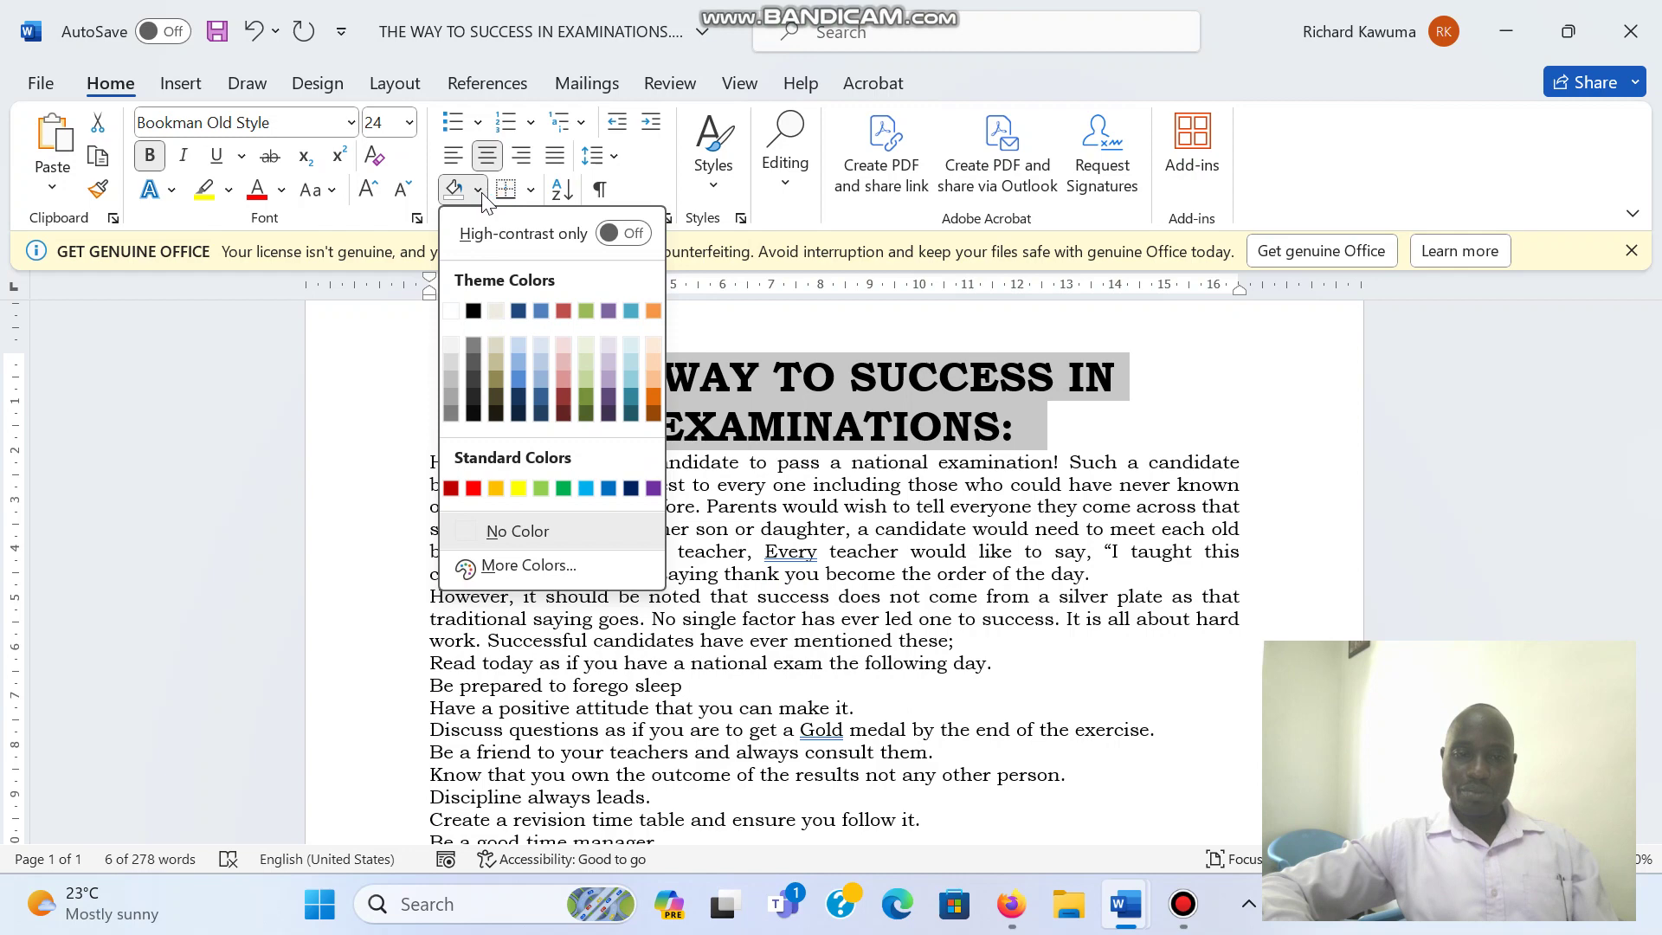
{"action": "left_click", "coordinate": [563, 488]}
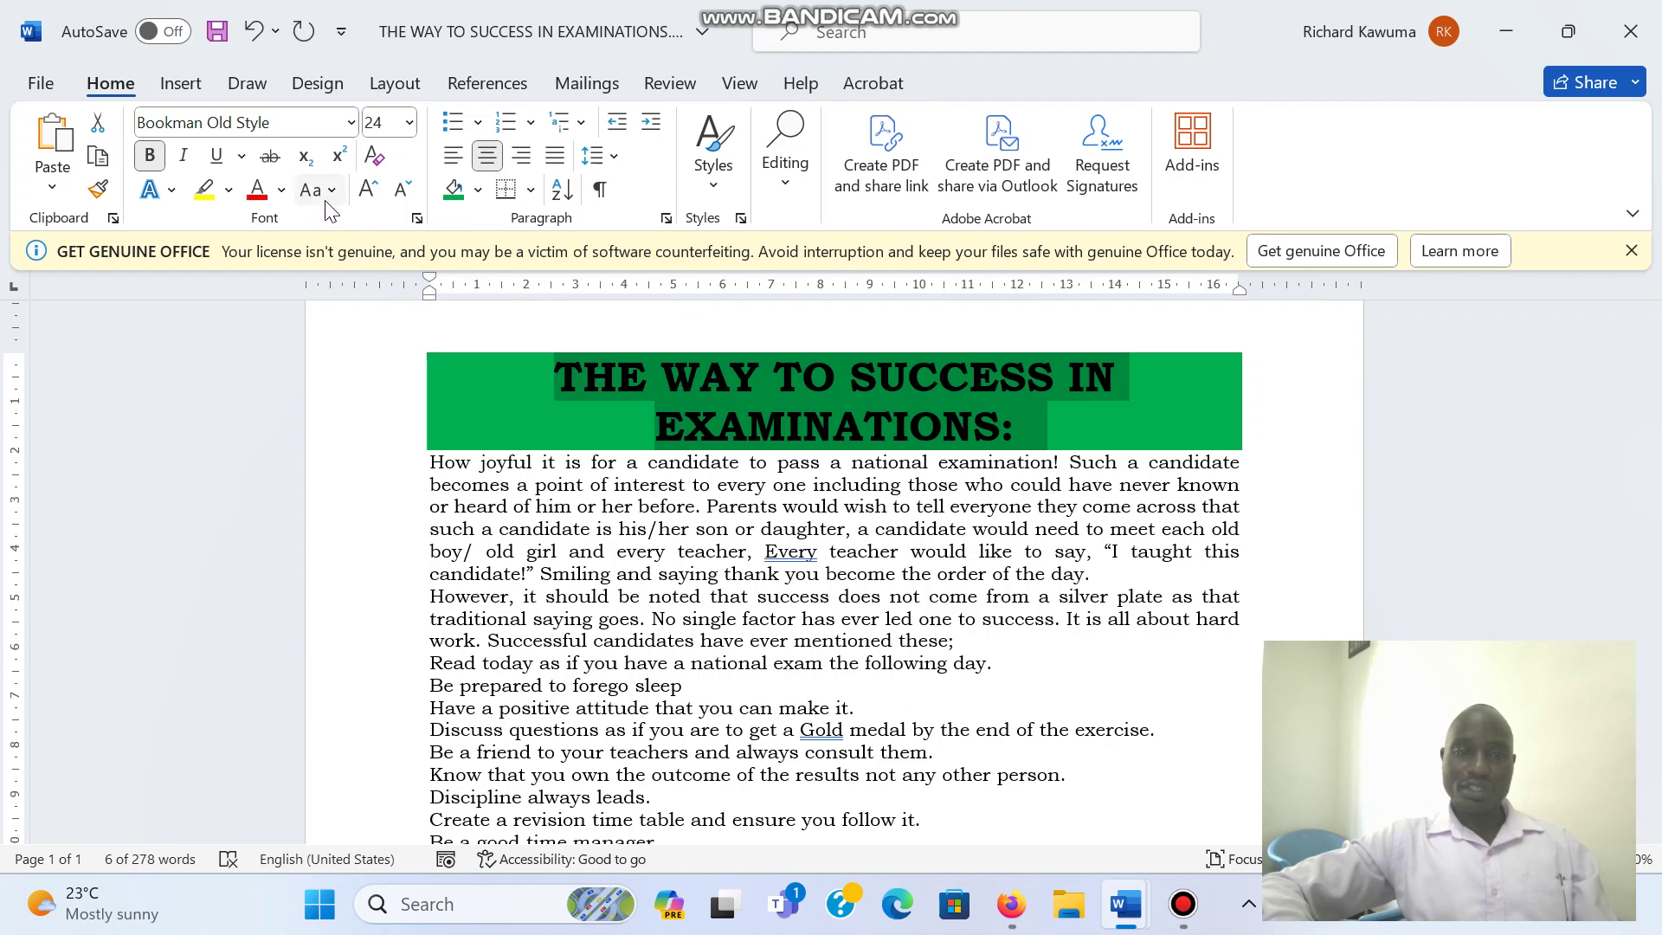
- Make the title text white, check the result, and reselect the whole title
{"action": "left_click", "coordinate": [281, 189]}
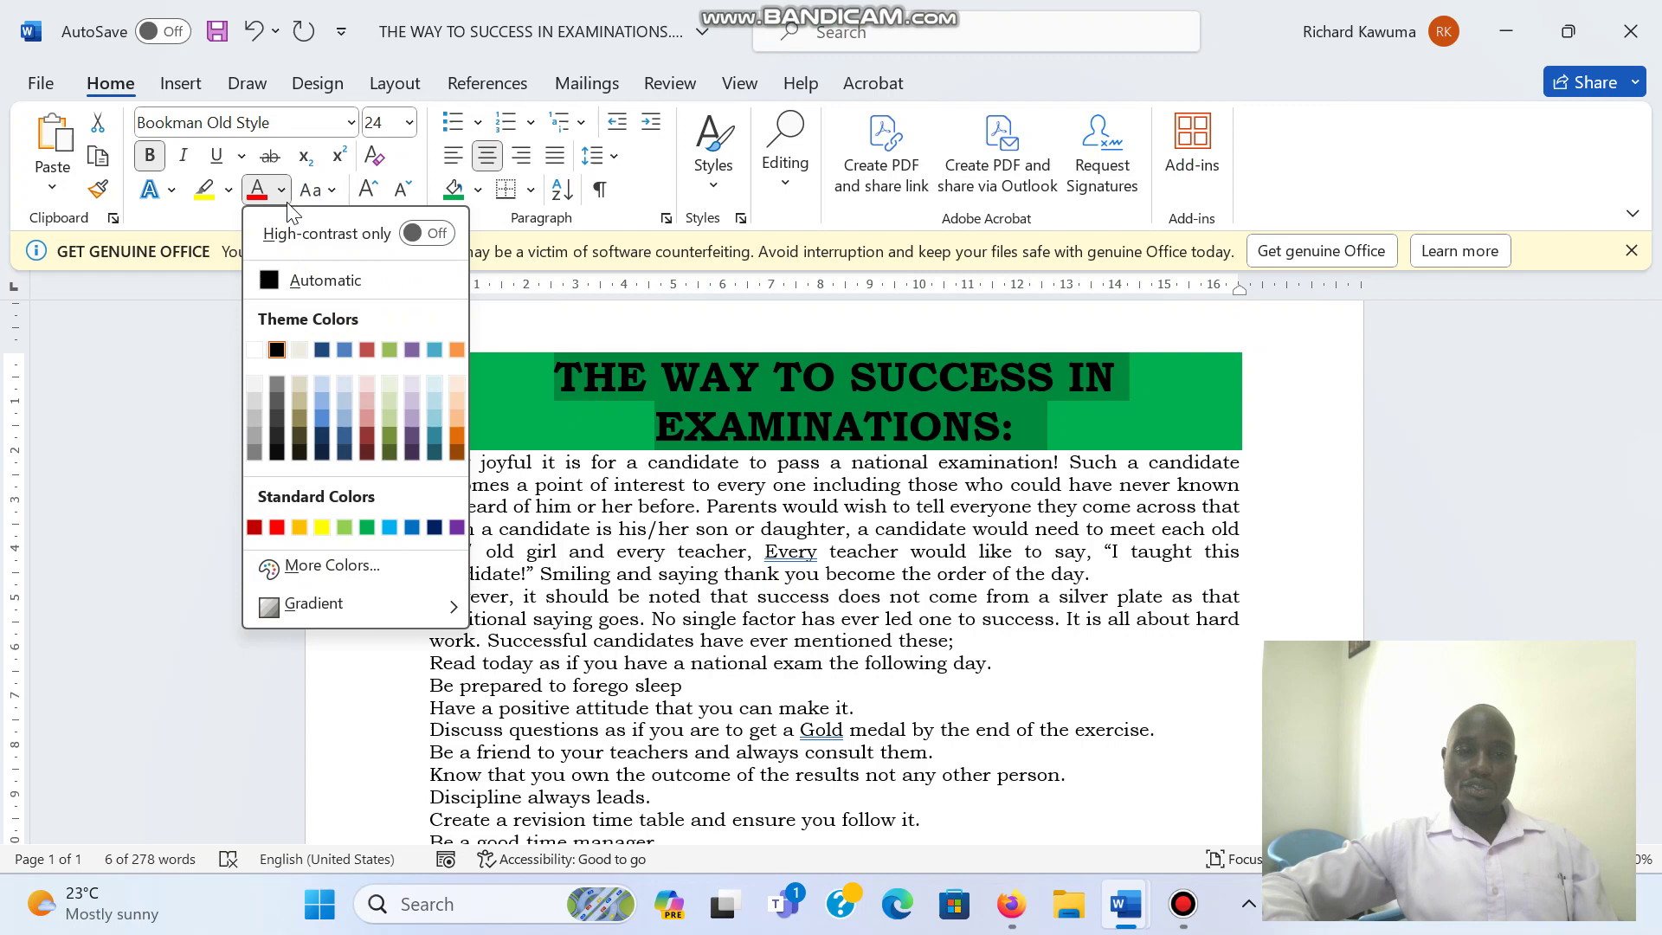
{"action": "left_click", "coordinate": [258, 355]}
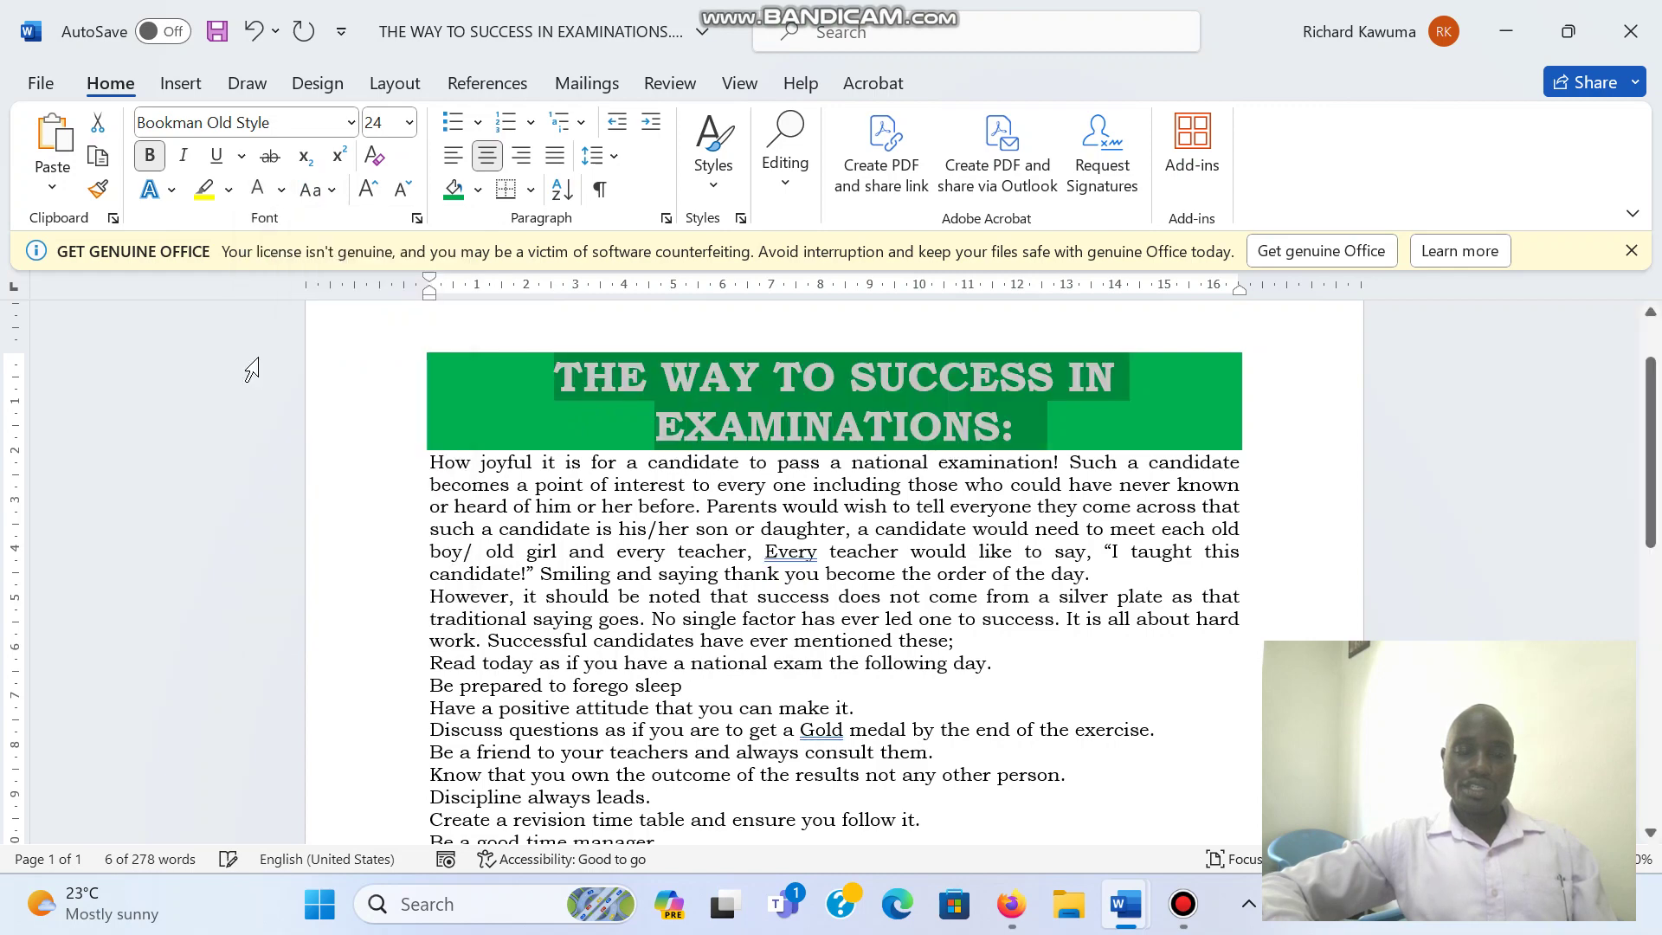
{"action": "left_click", "coordinate": [485, 420]}
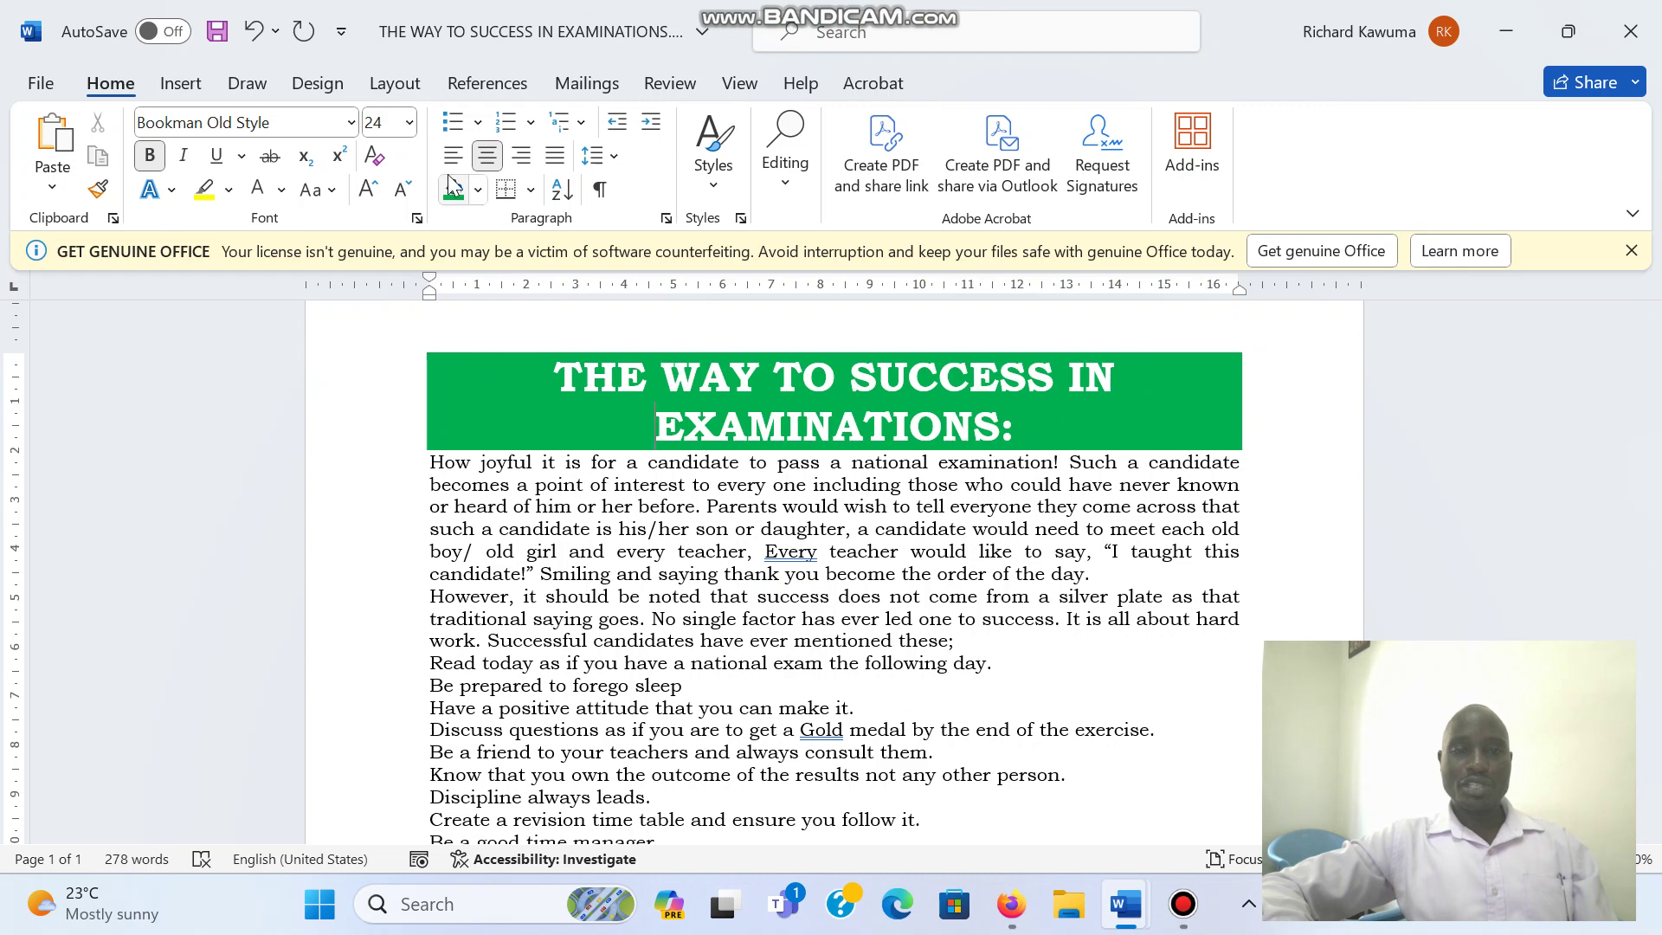
{"action": "left_click", "coordinate": [523, 157]}
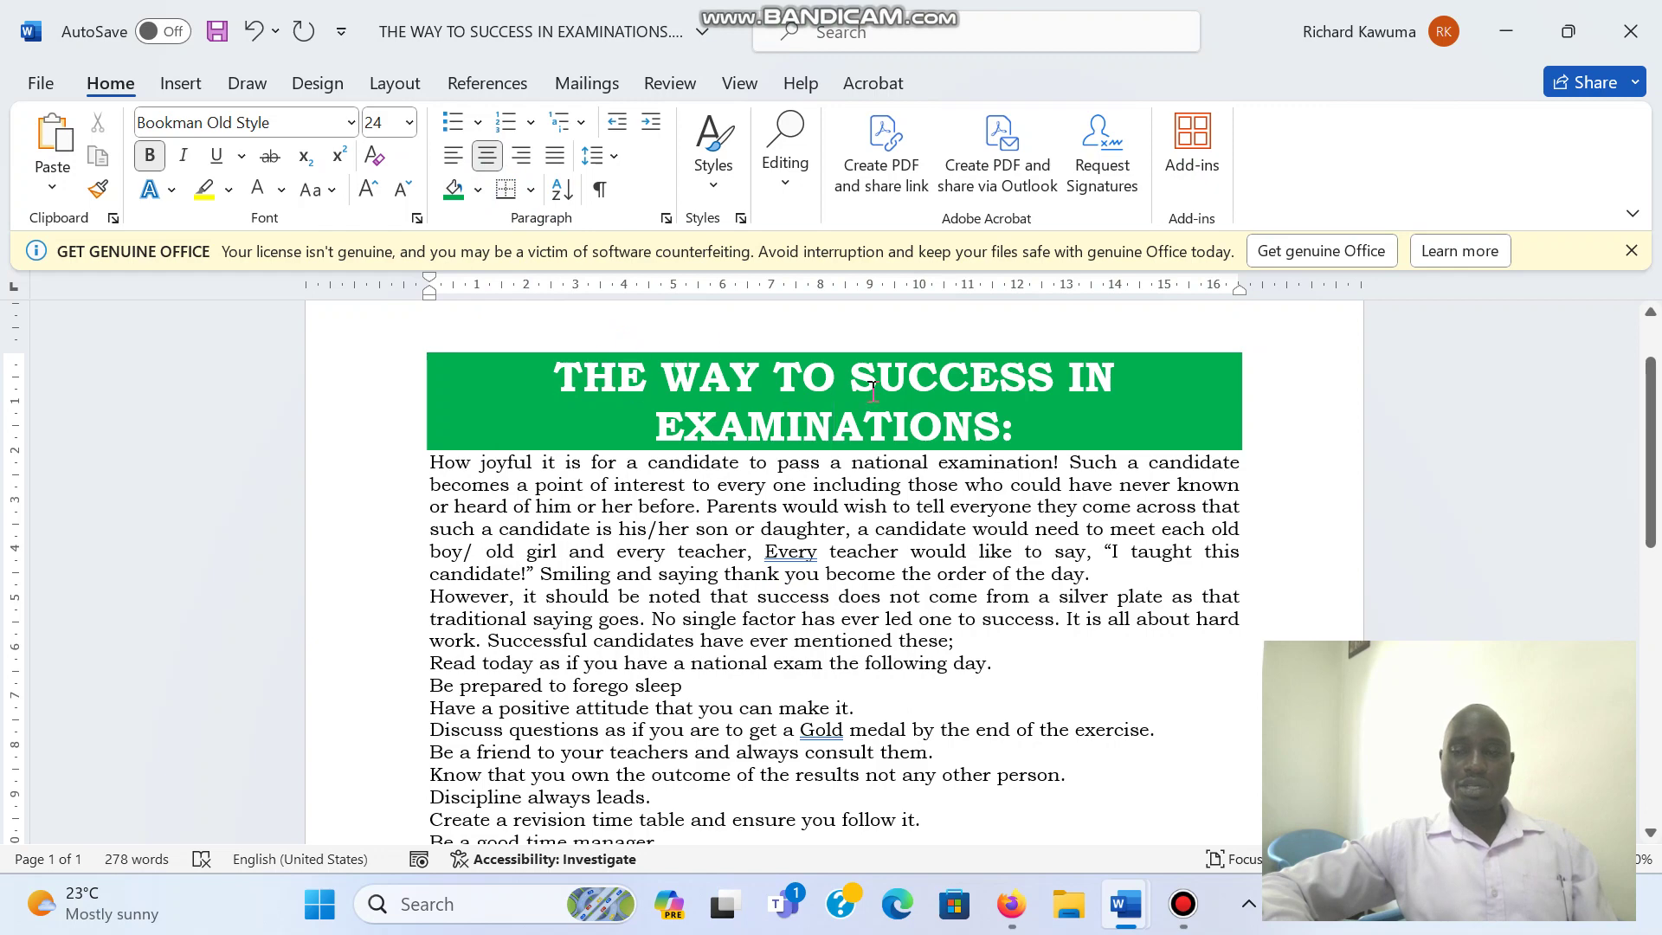
{"action": "double_click", "coordinate": [556, 378]}
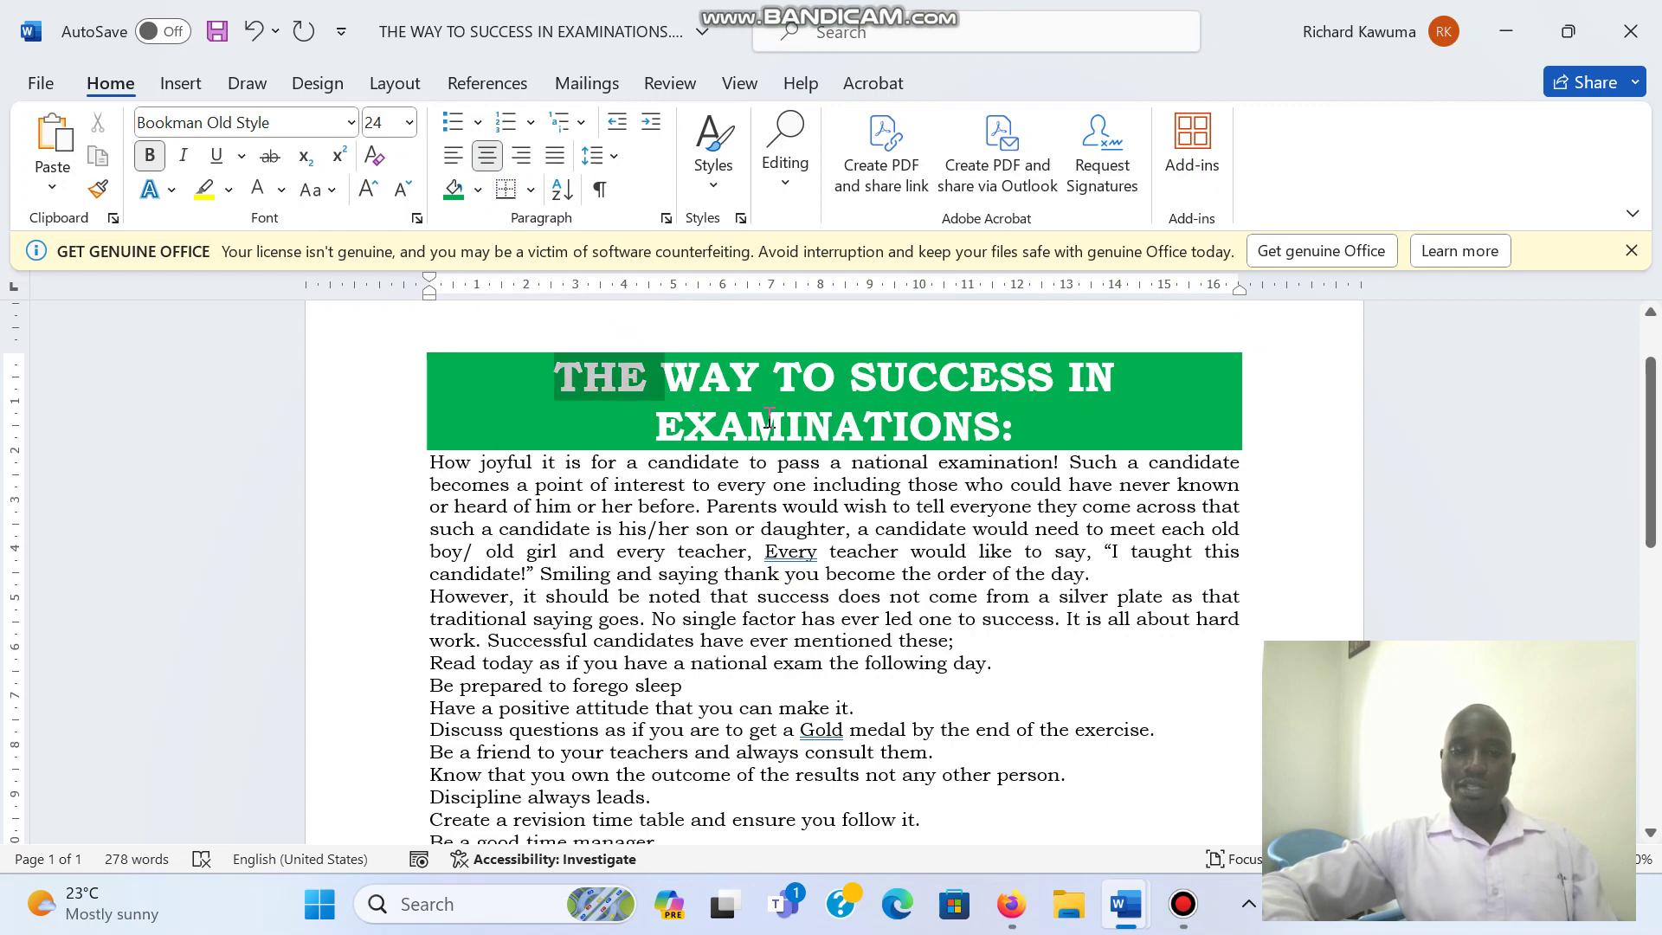
{"action": "left_click_drag", "start_coordinate": [769, 419], "coordinate": [1025, 424]}
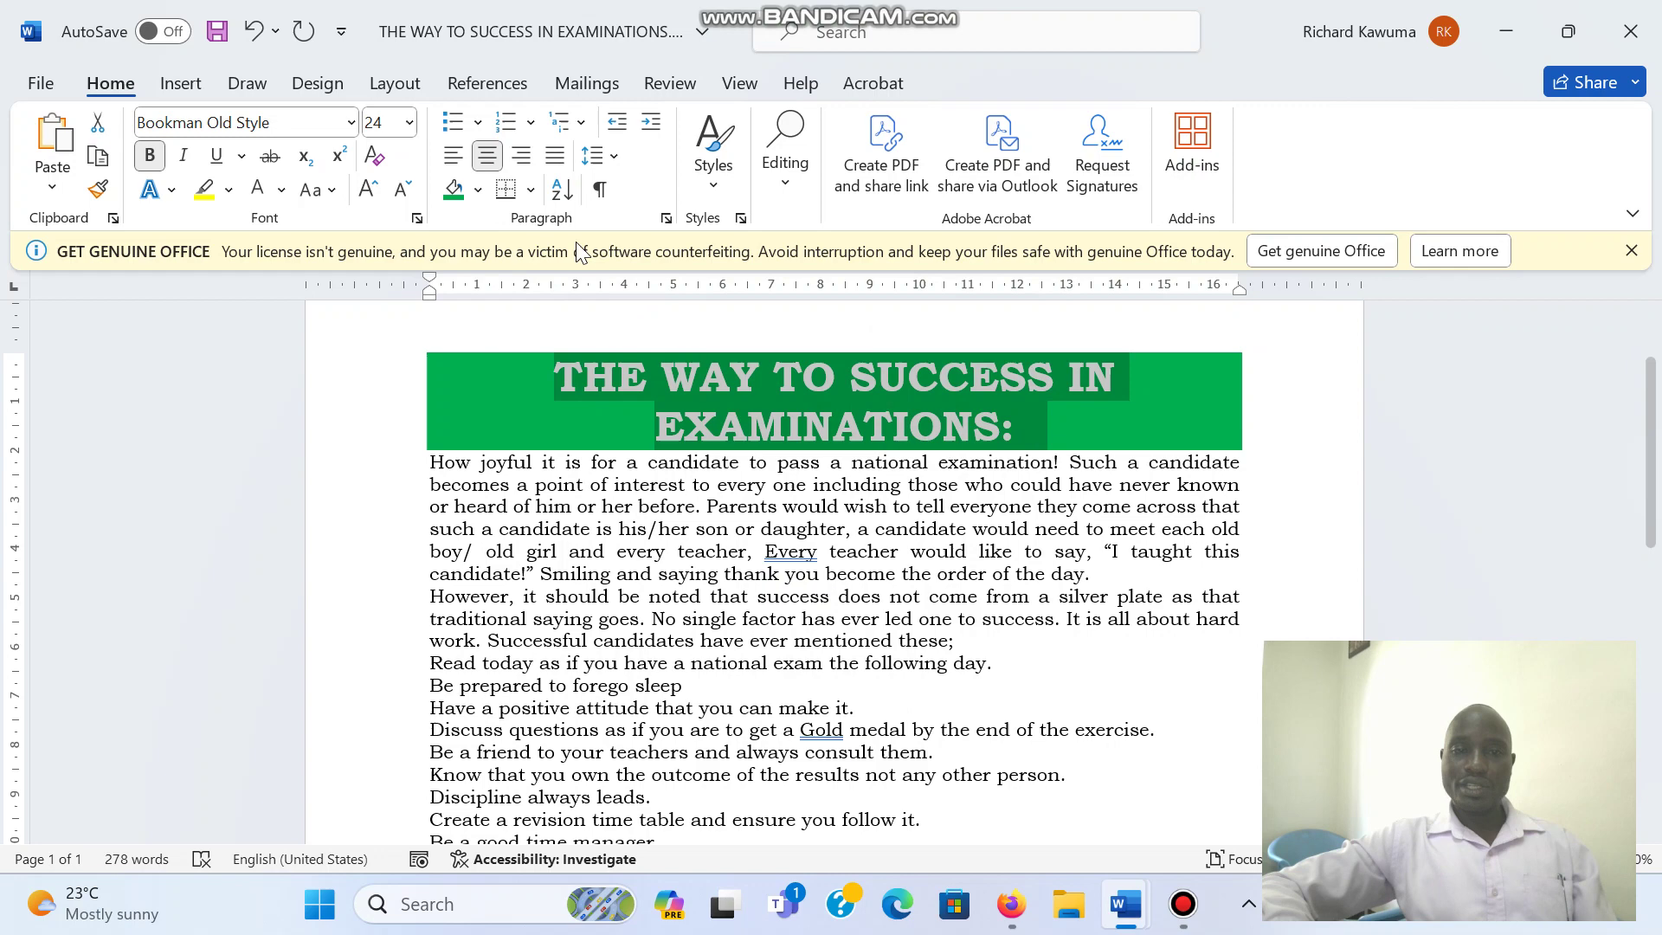
- Add All Borders to the title, then bring up the Borders and Shading dialog
{"action": "left_click", "coordinate": [530, 191]}
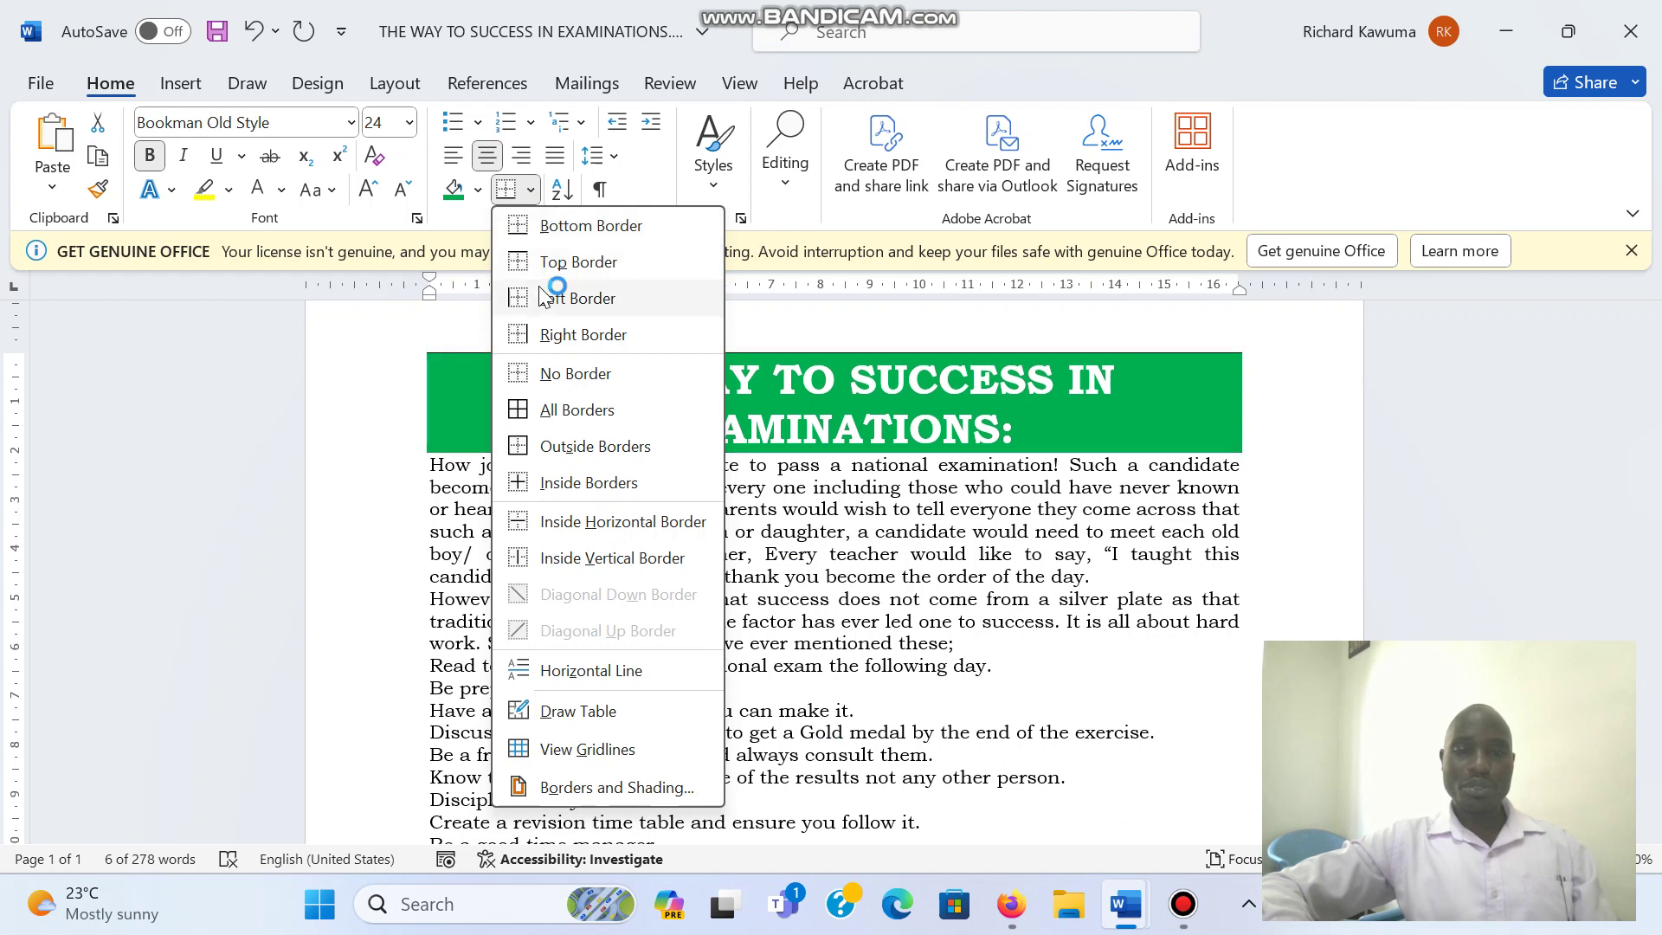
{"action": "left_click", "coordinate": [541, 414]}
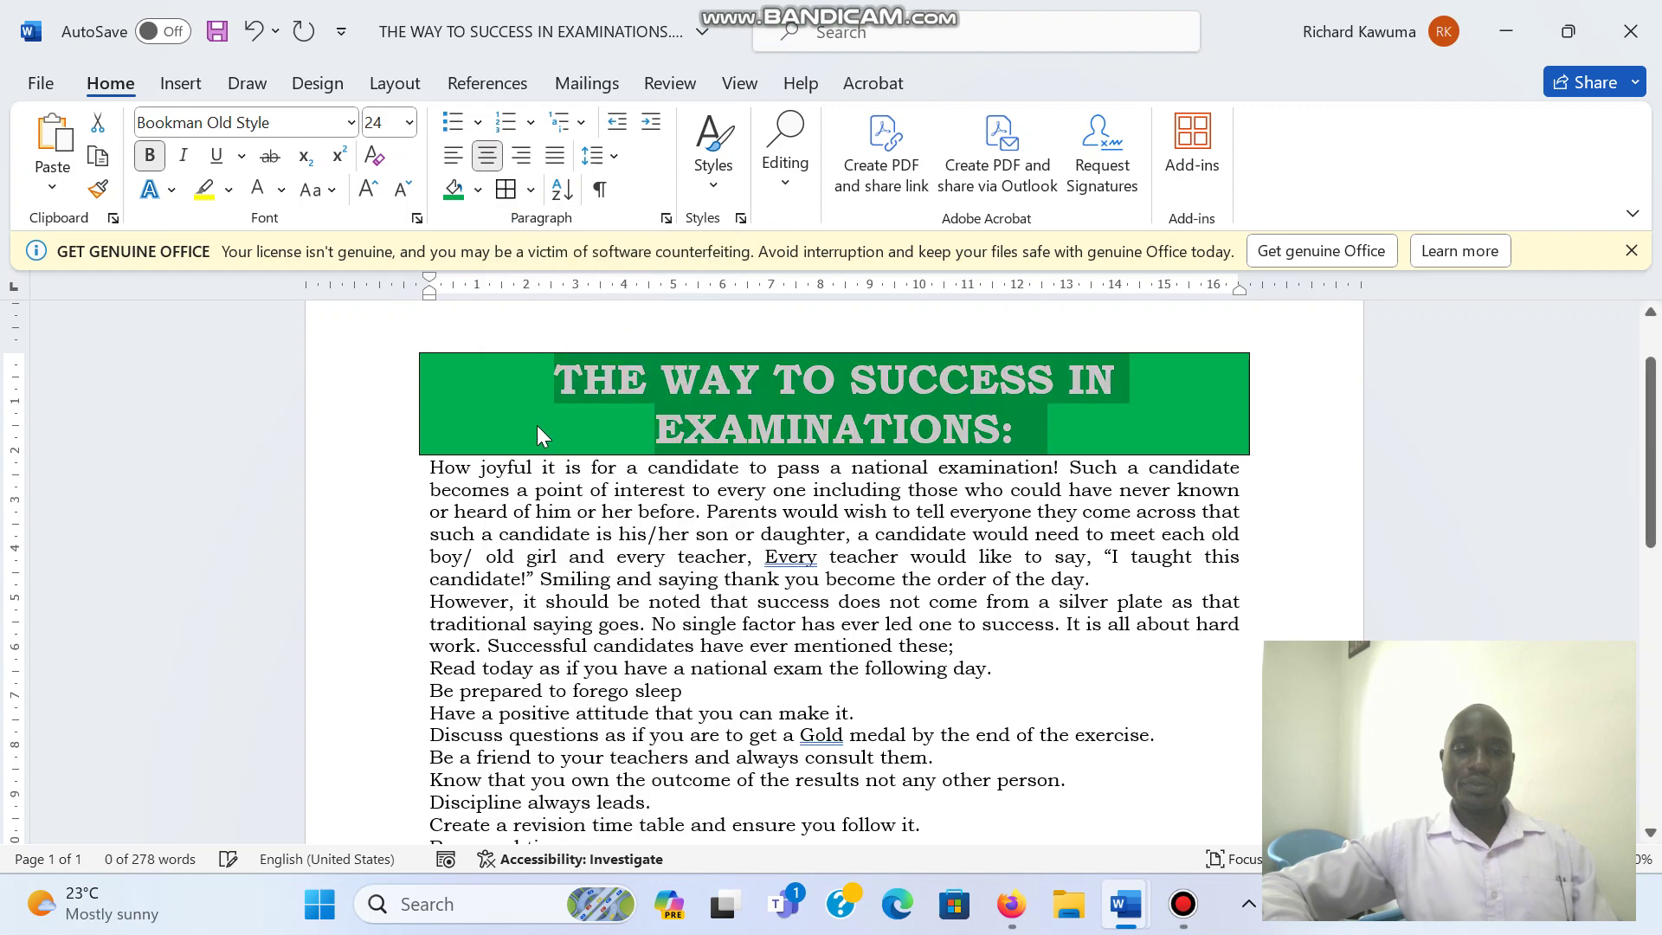
{"action": "left_click", "coordinate": [532, 190]}
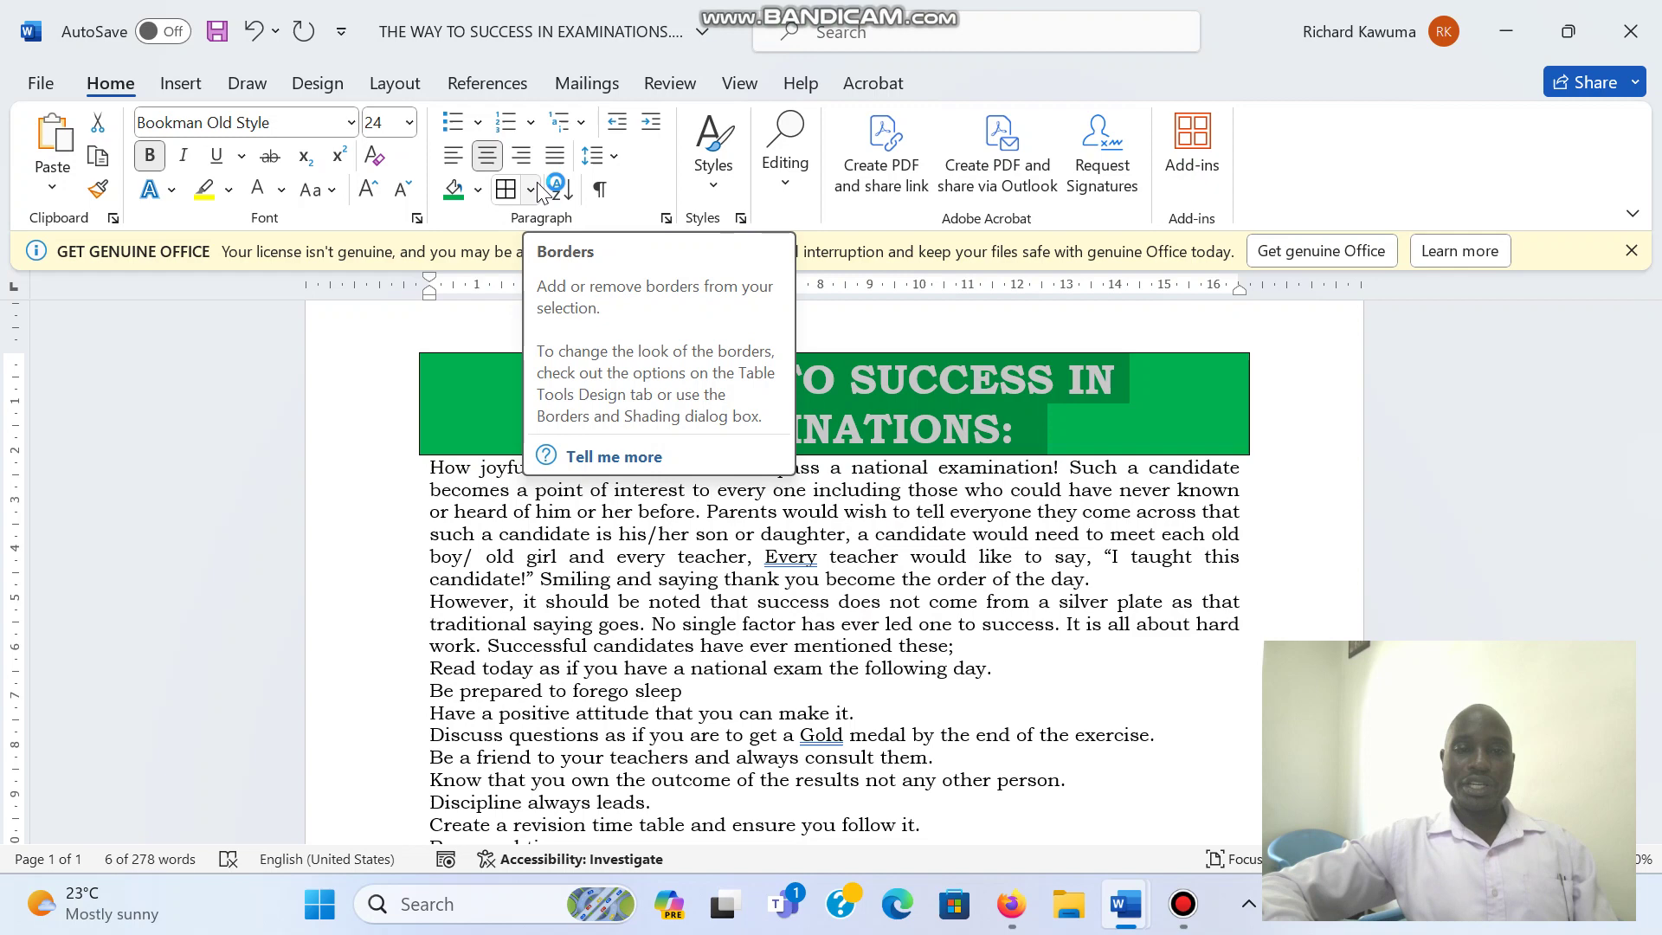
{"action": "left_click", "coordinate": [537, 184]}
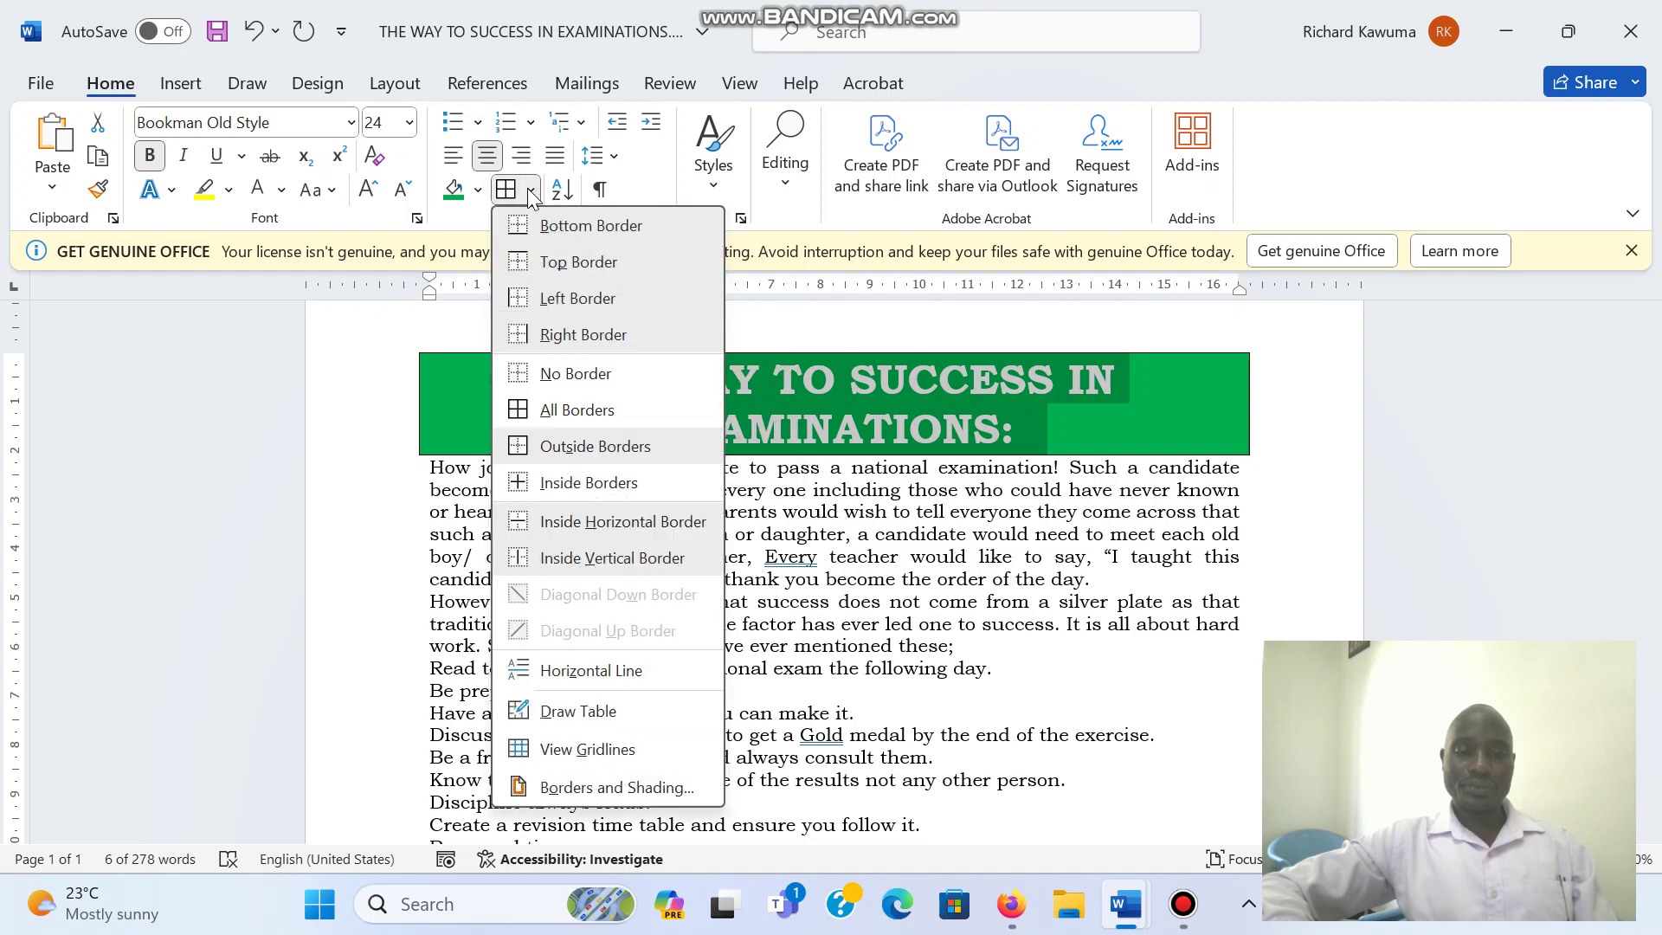
{"action": "left_click", "coordinate": [578, 789]}
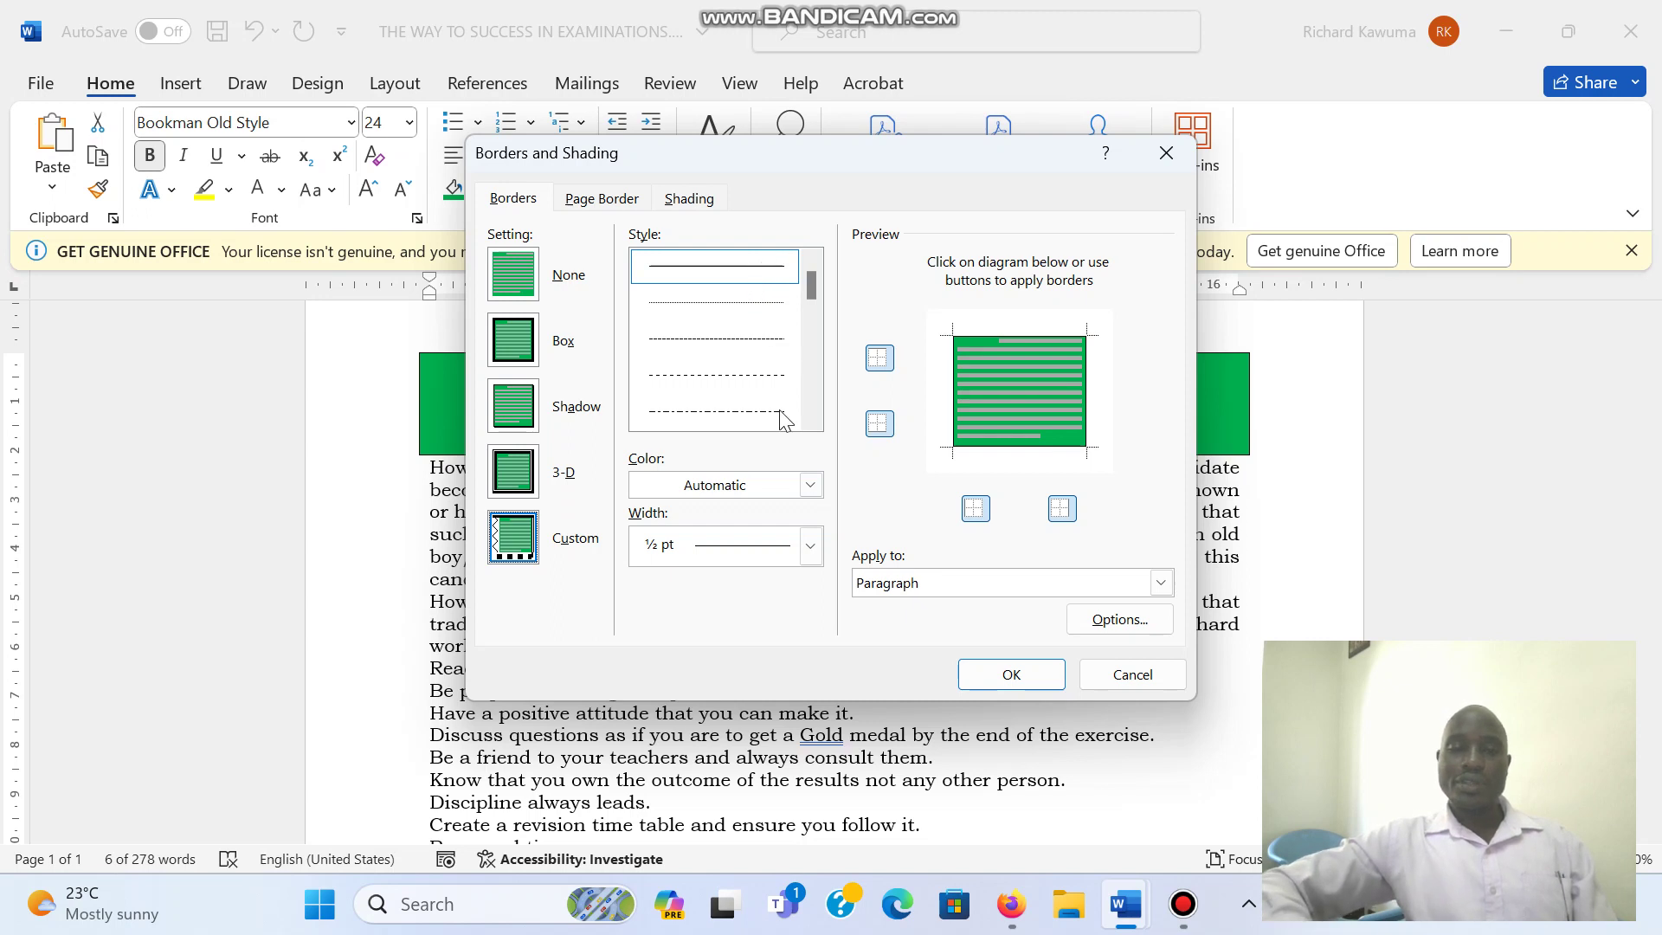
- Choose a red border colour with a 4½ pt width
{"action": "left_click", "coordinate": [810, 485]}
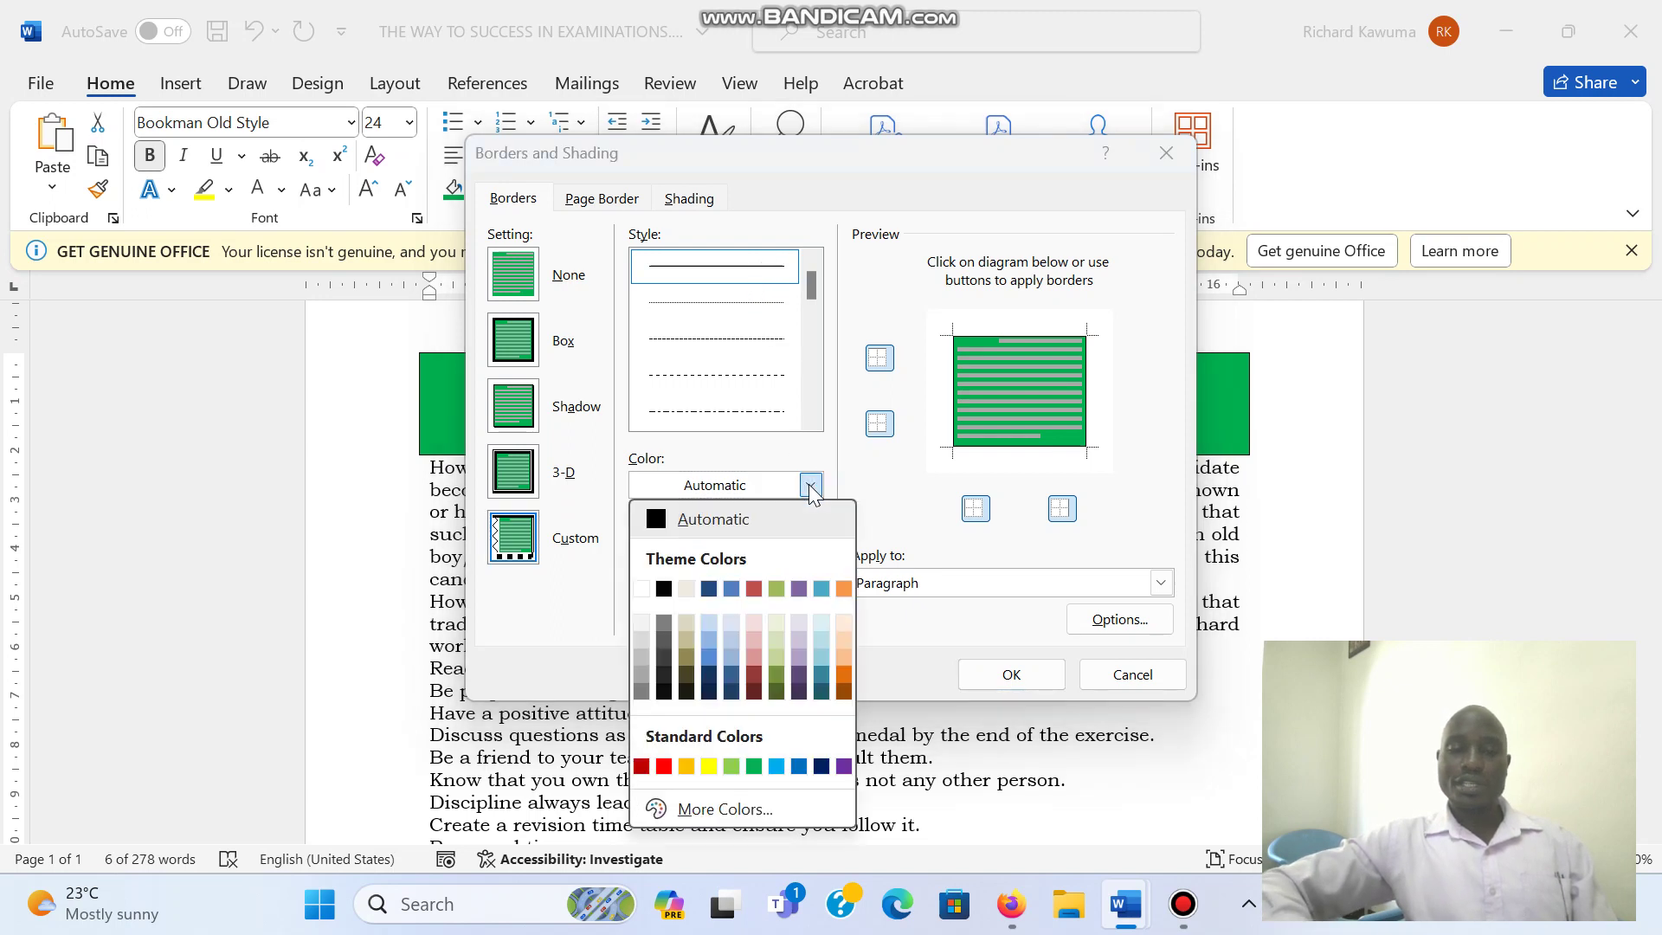
{"action": "left_click", "coordinate": [664, 766]}
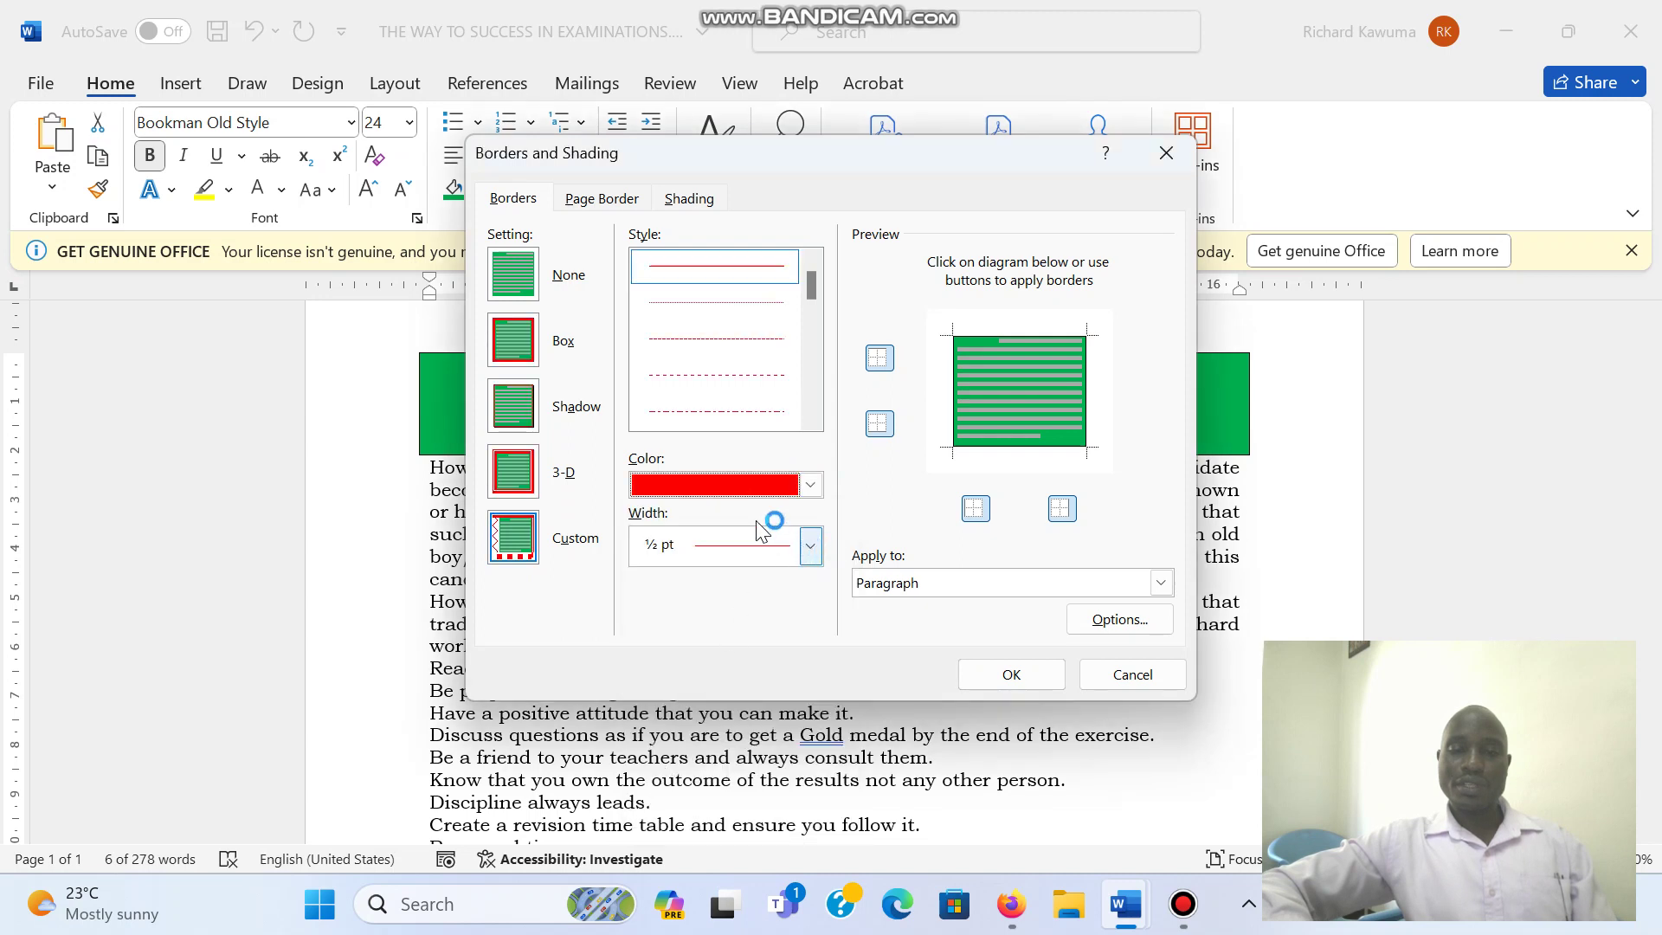
{"action": "left_click", "coordinate": [810, 554]}
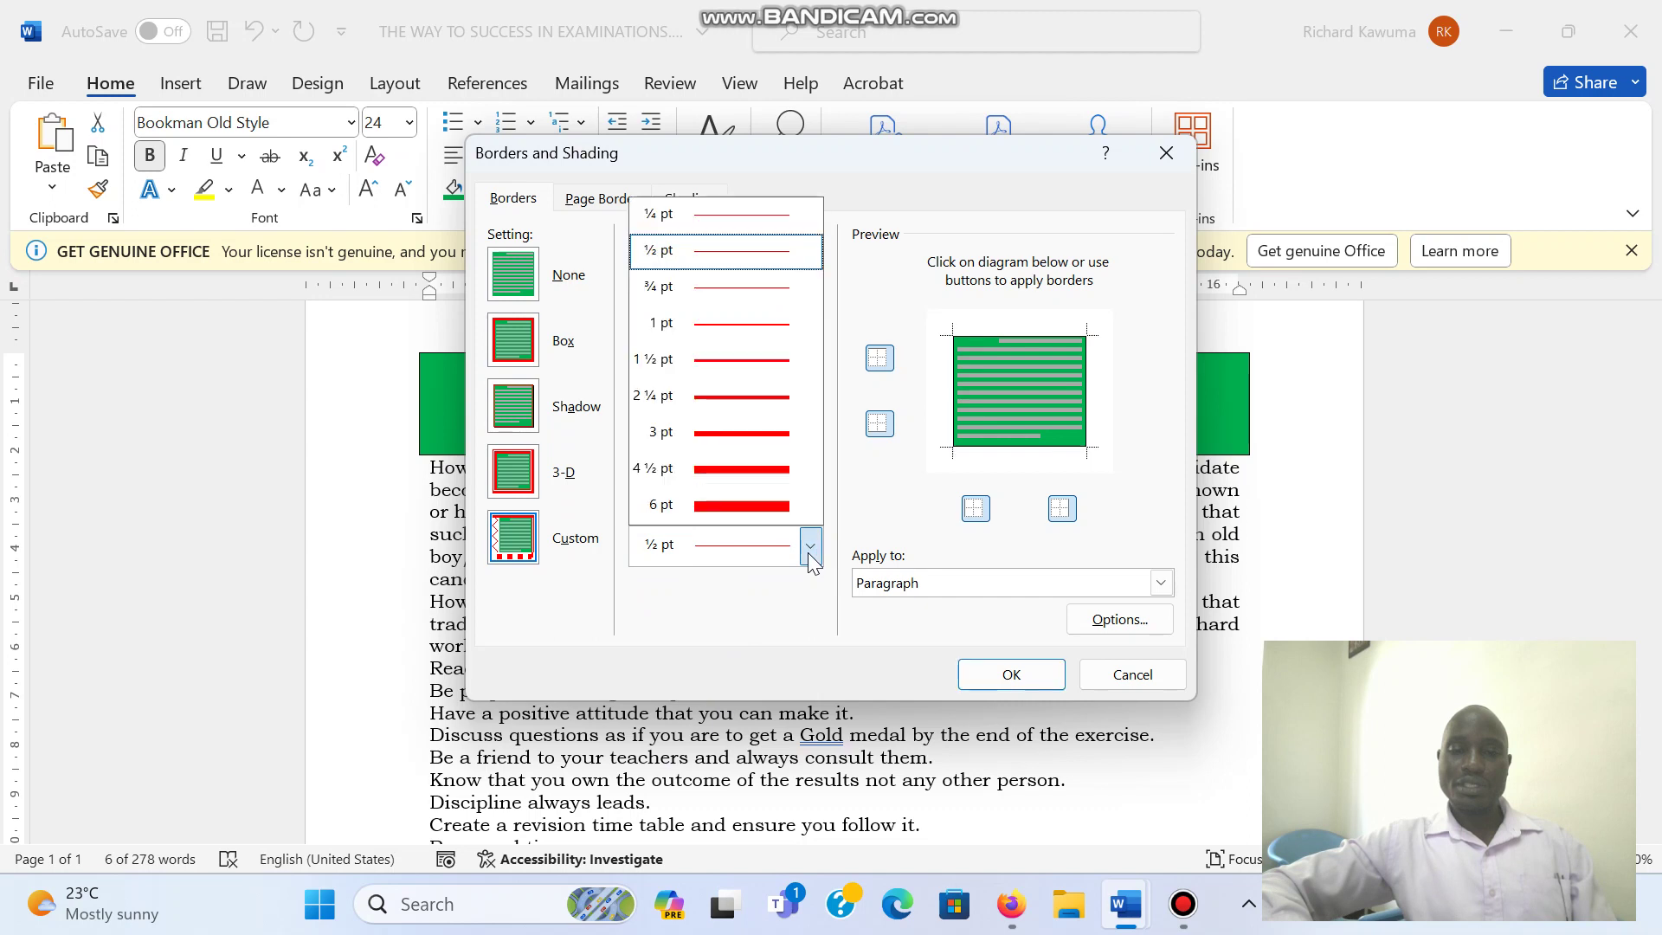
{"action": "left_click", "coordinate": [782, 469]}
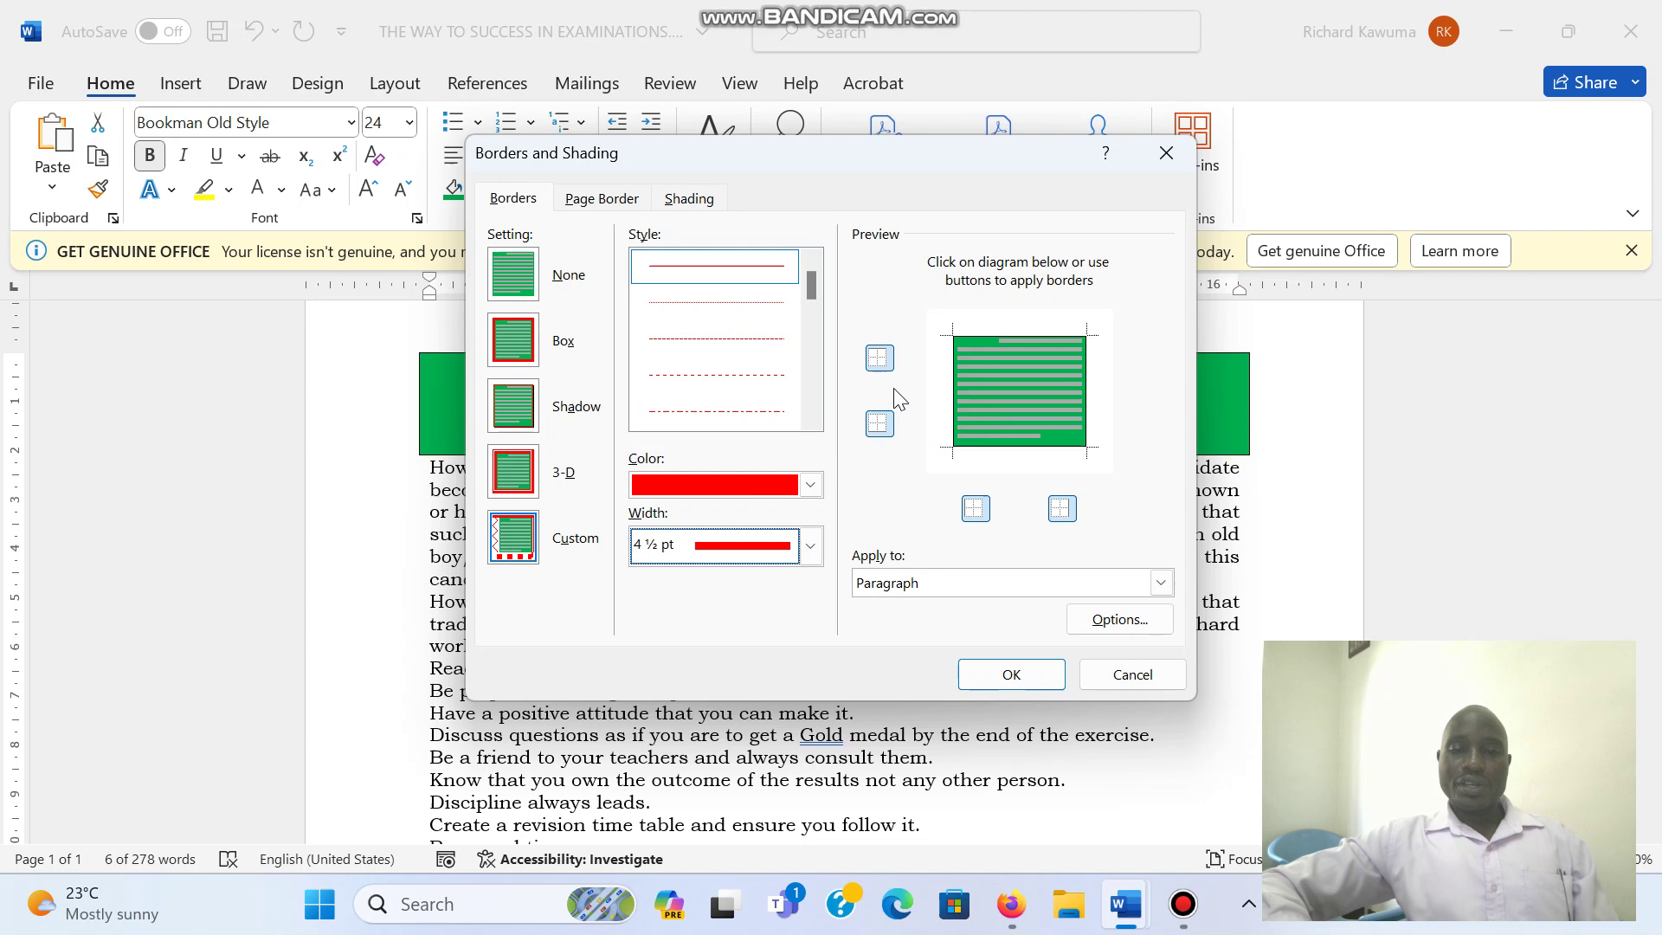
- Apply the red border to the heading's top, bottom, left and right sides and confirm
{"action": "left_click", "coordinate": [952, 410]}
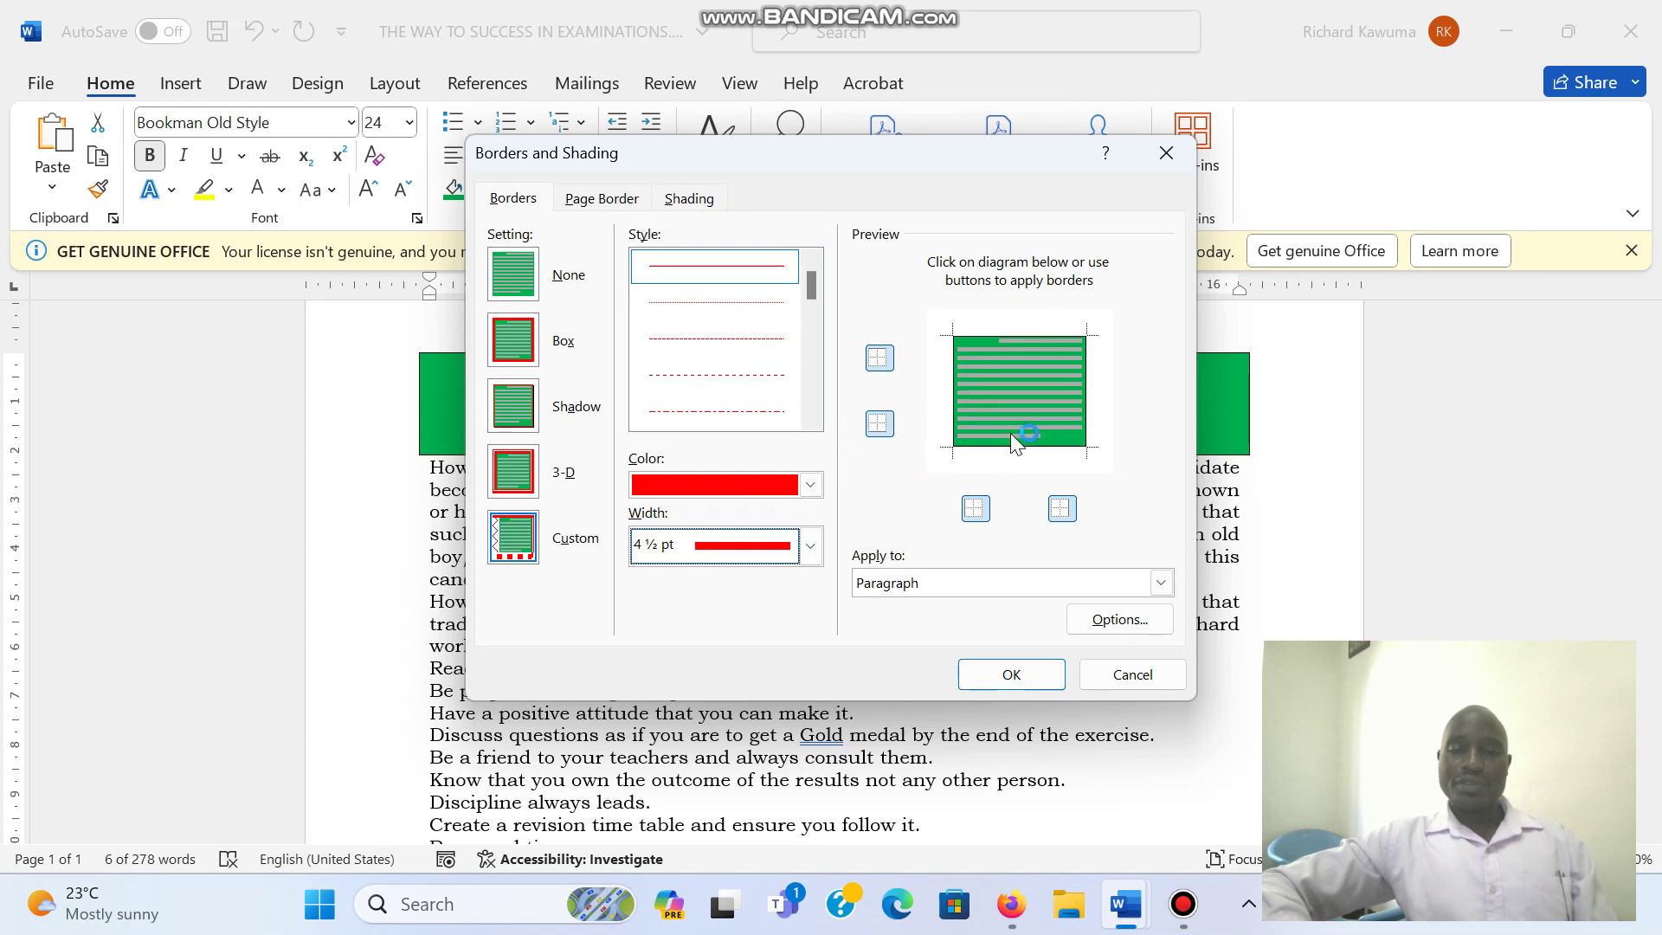
{"action": "left_click", "coordinate": [882, 355]}
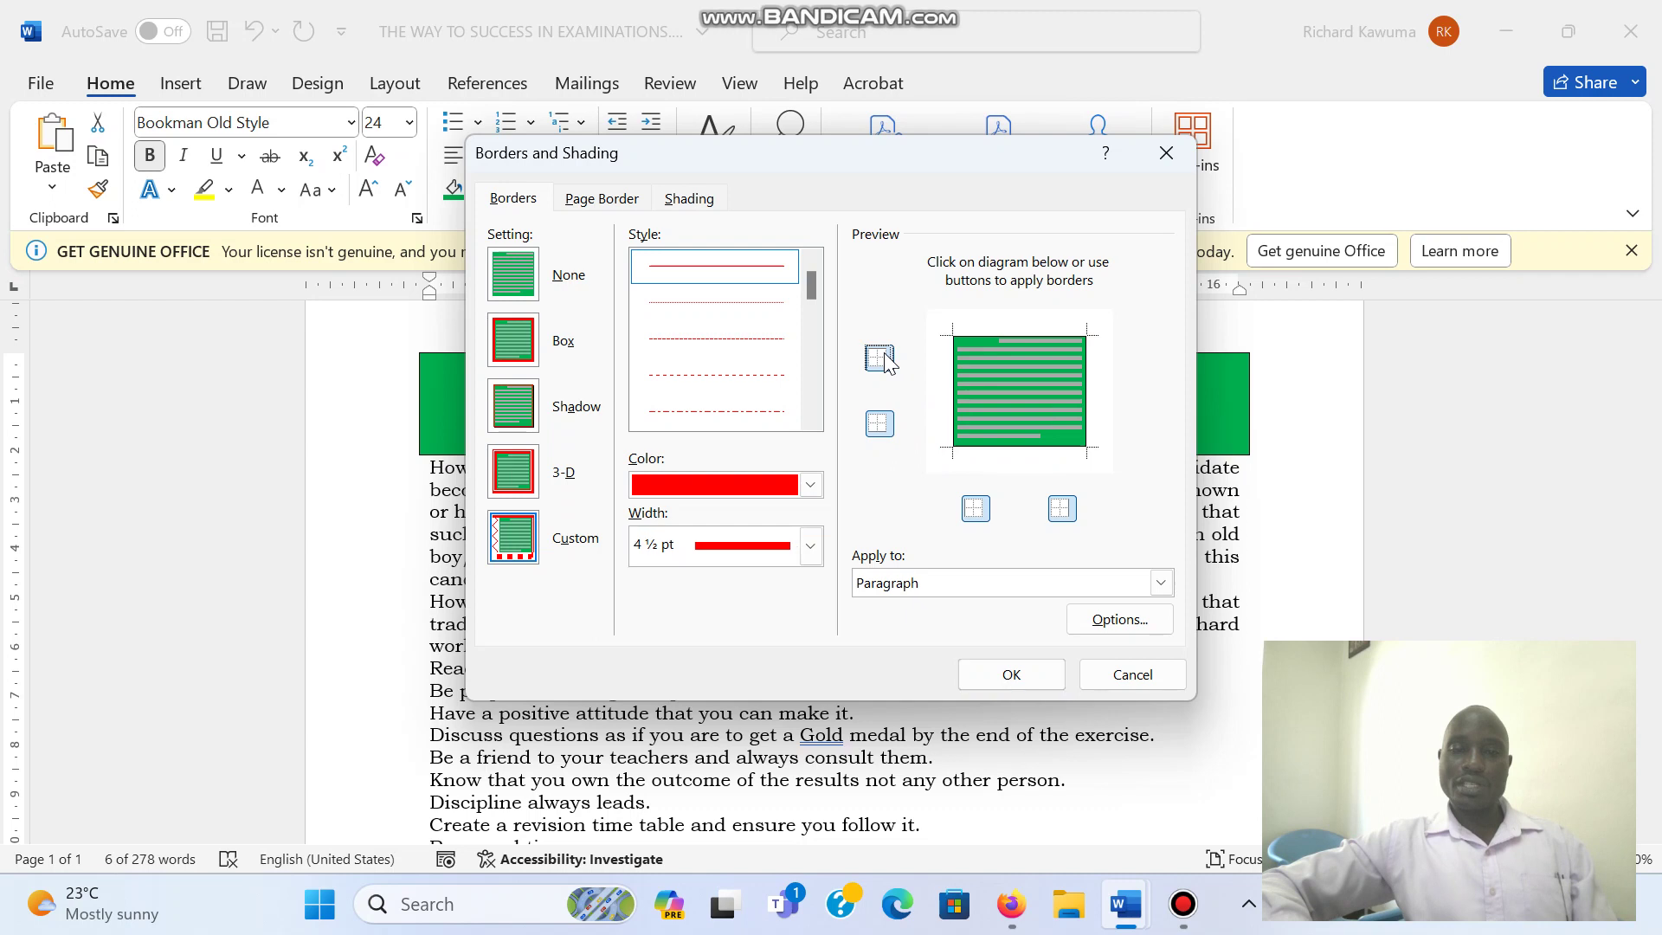
{"action": "left_click", "coordinate": [883, 387]}
{"action": "left_click", "coordinate": [880, 366]}
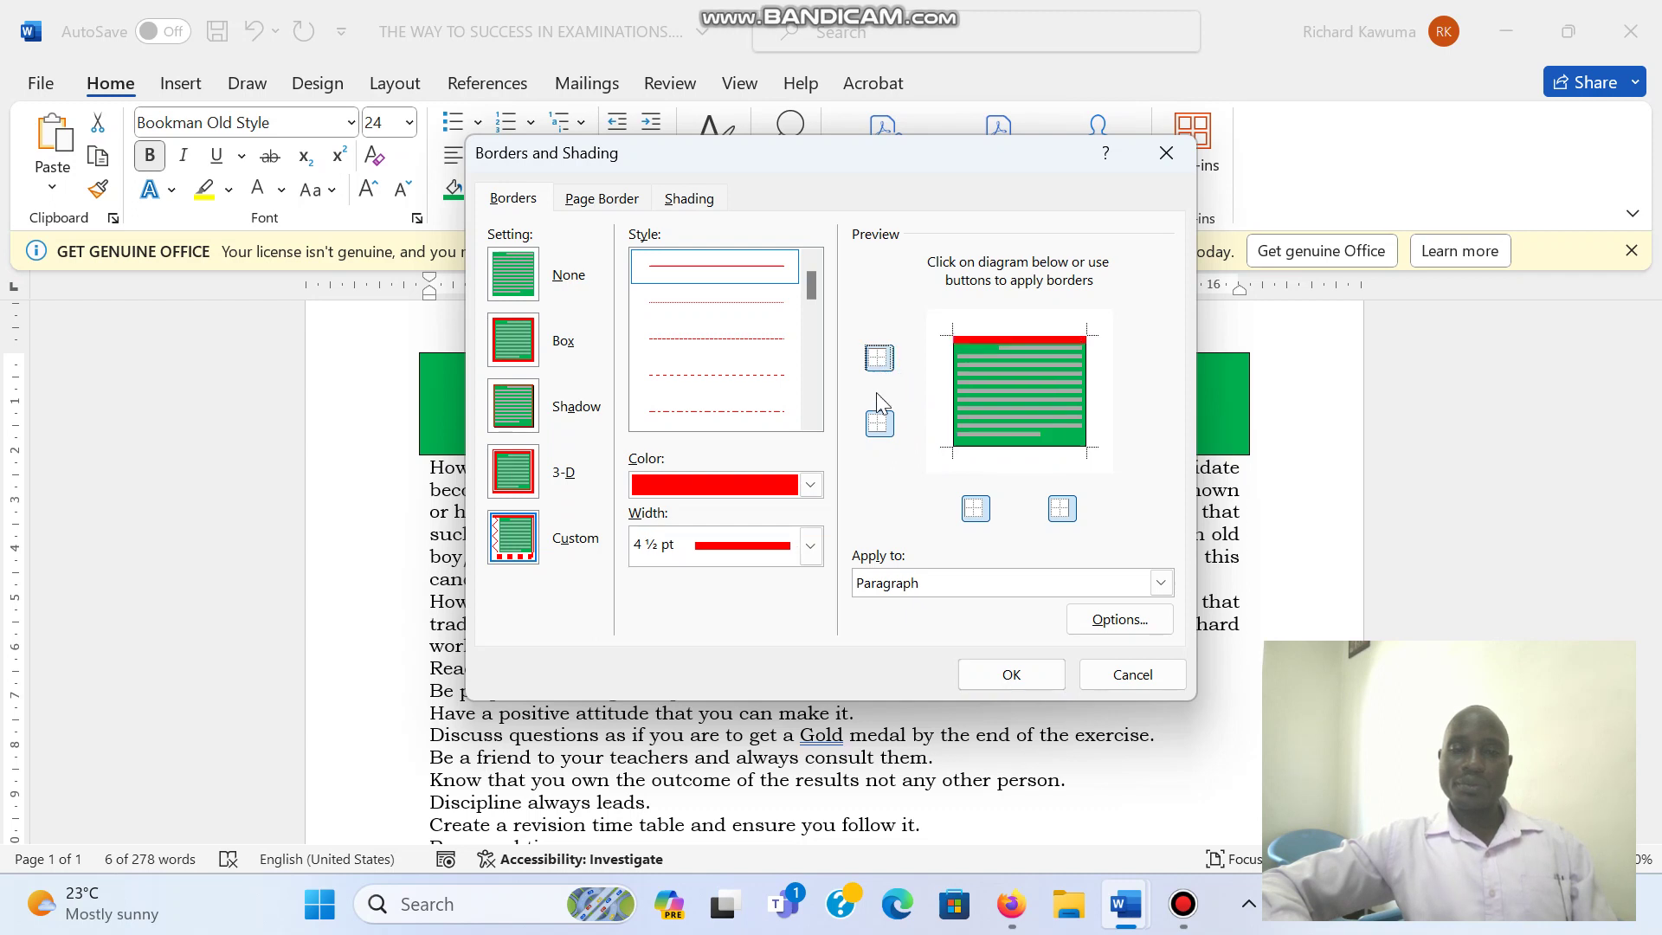
{"action": "left_click", "coordinate": [883, 426]}
{"action": "left_click", "coordinate": [891, 435]}
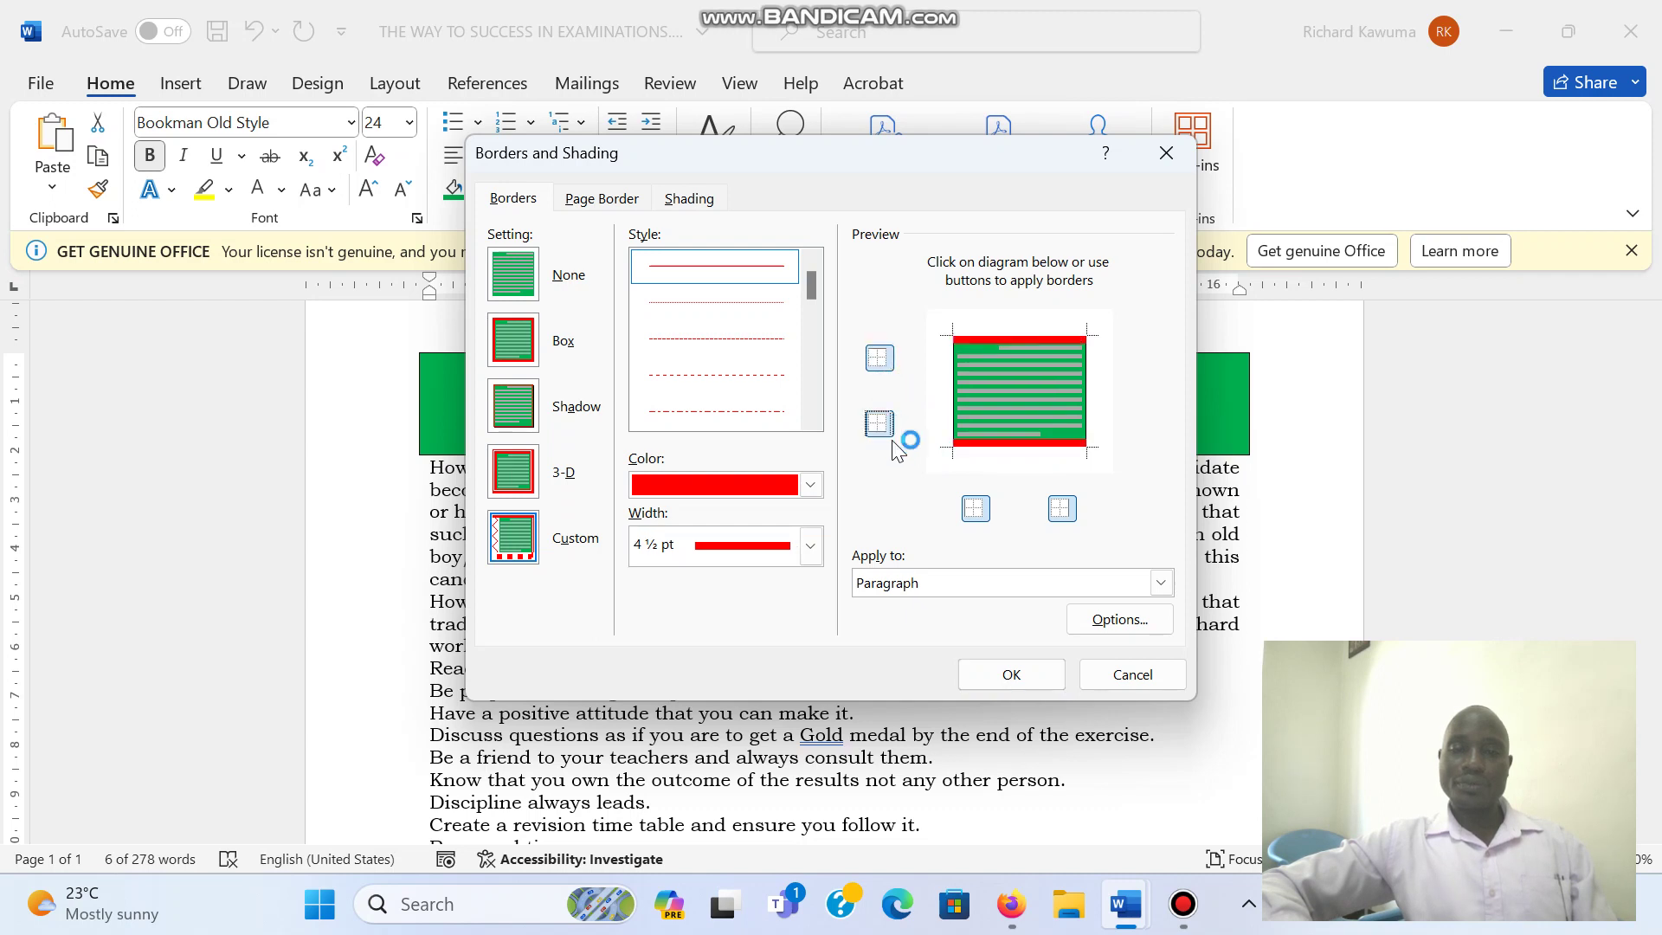
{"action": "left_click", "coordinate": [975, 509]}
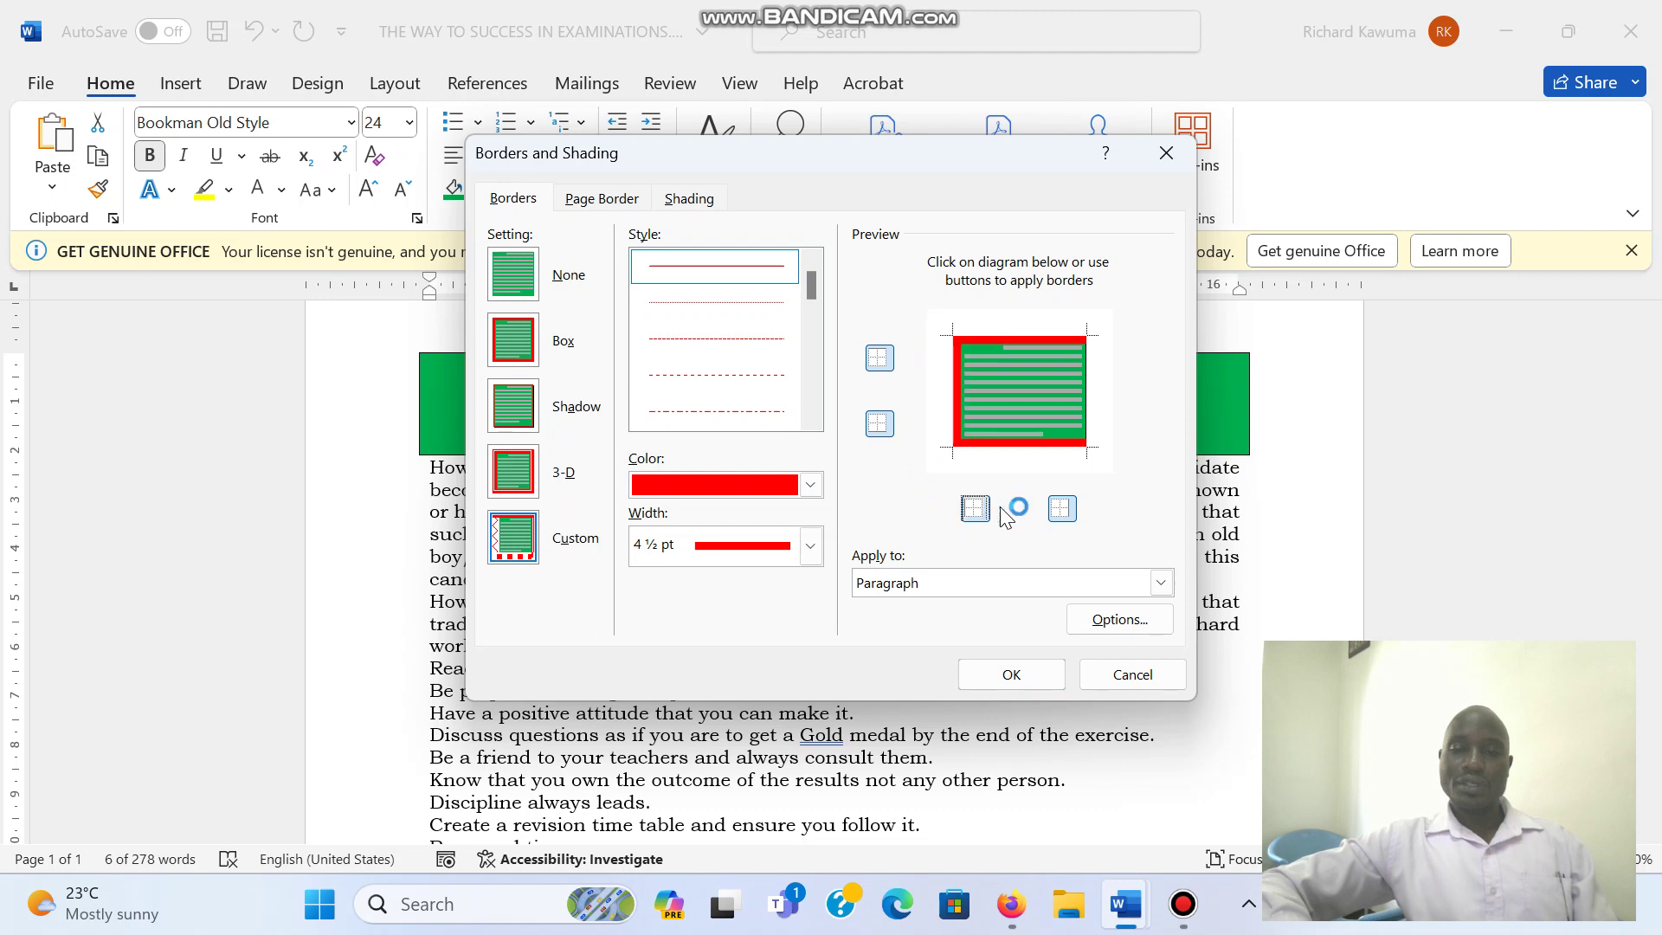
{"action": "left_click", "coordinate": [1061, 516]}
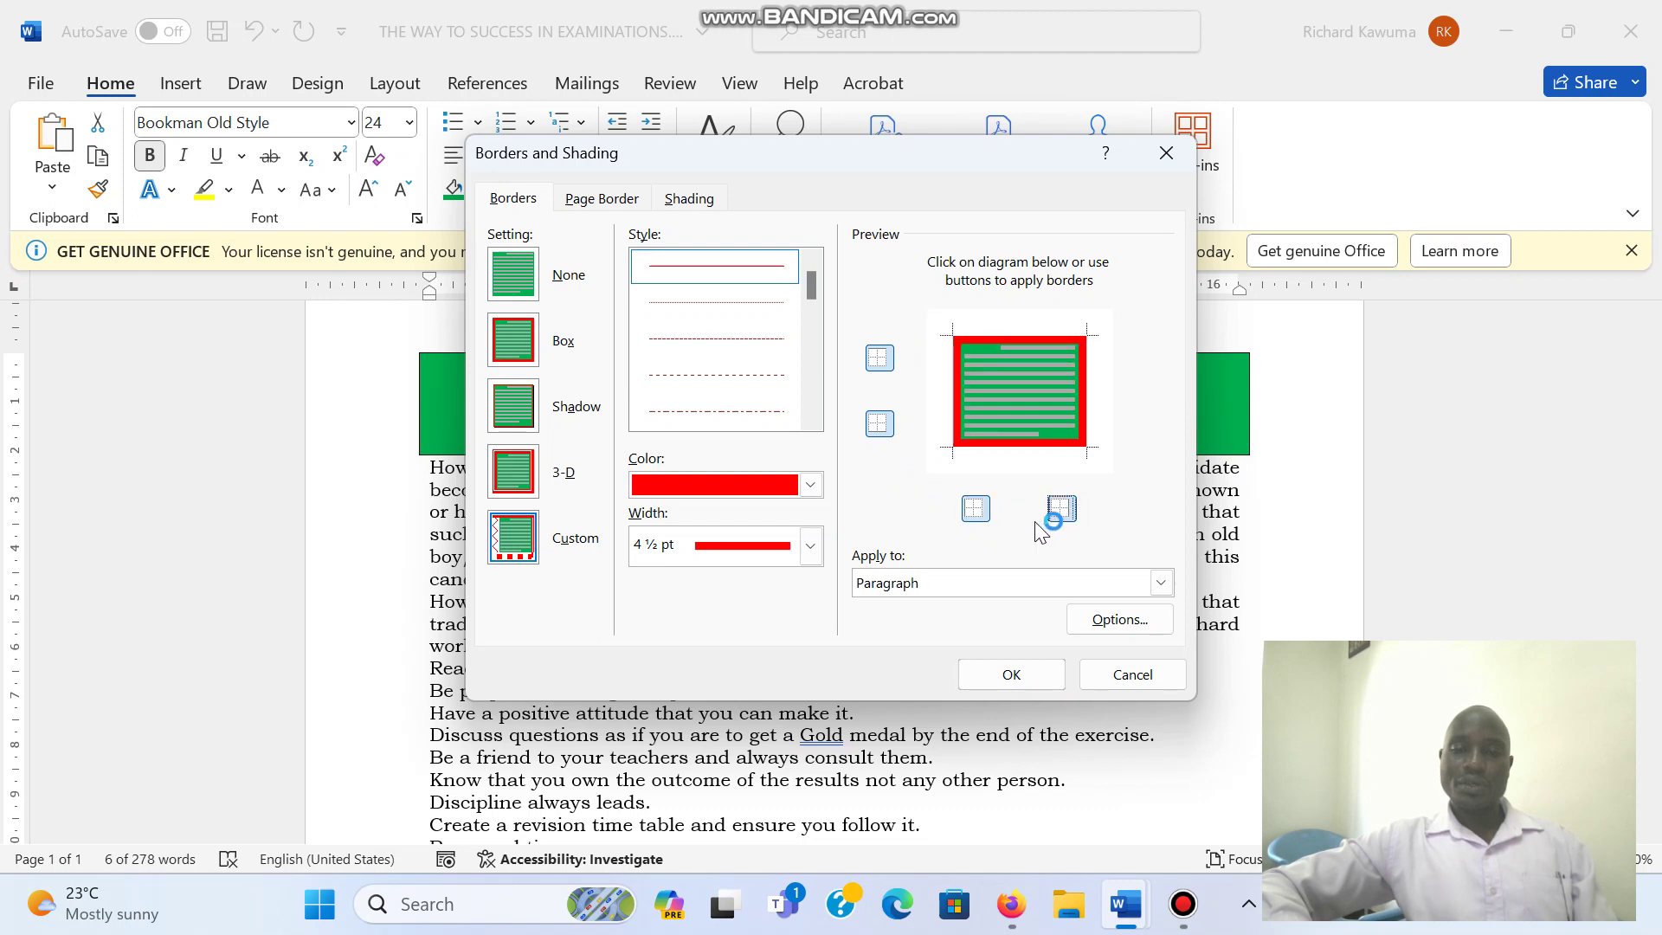
{"action": "left_click", "coordinate": [1002, 683]}
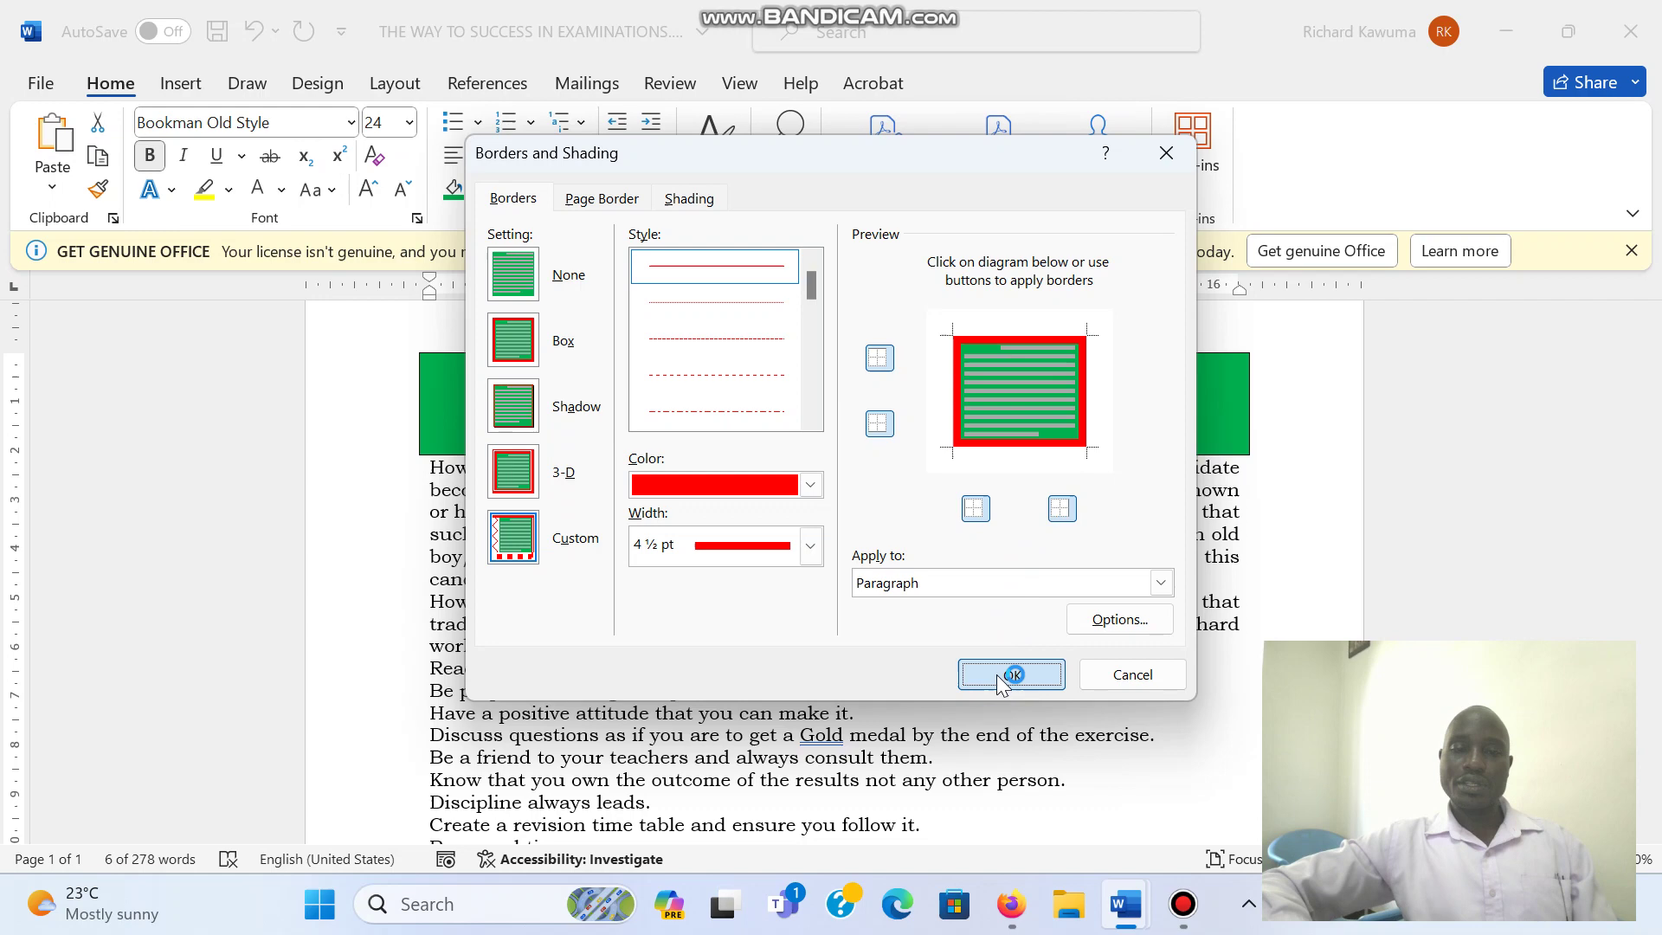
- Reselect the heading and set it to No Border, keeping only the green shading
{"action": "left_click", "coordinate": [1011, 630]}
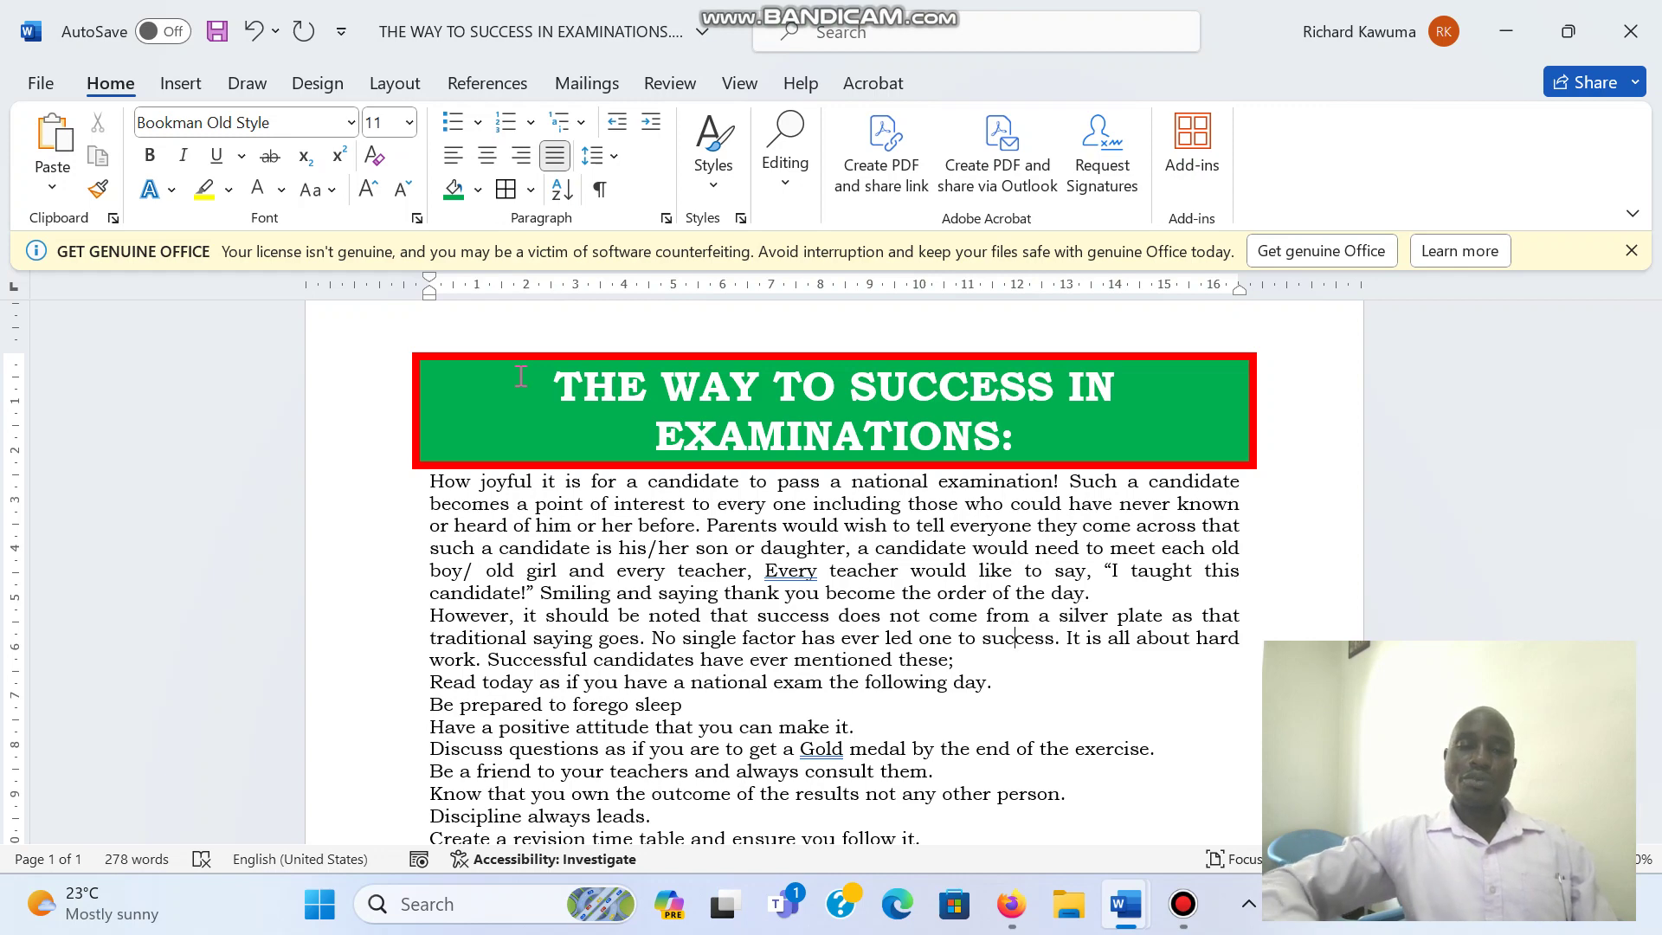
{"action": "left_click_drag", "start_coordinate": [521, 374], "coordinate": [881, 418]}
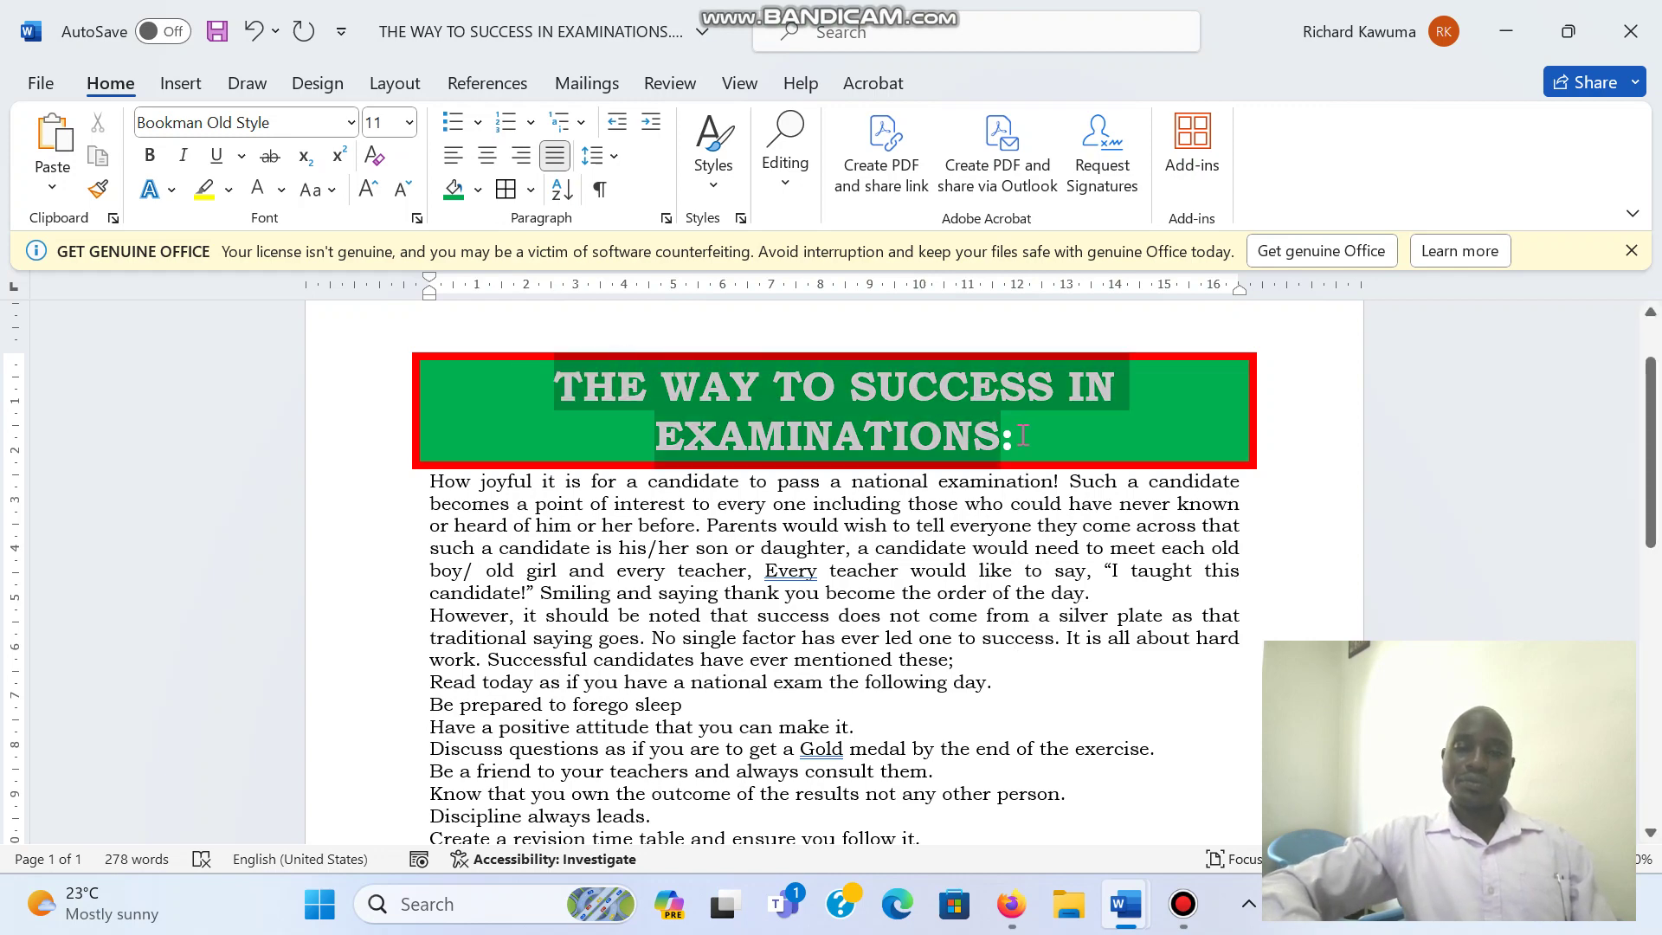
{"action": "left_click_drag", "start_coordinate": [1022, 434], "coordinate": [1047, 437]}
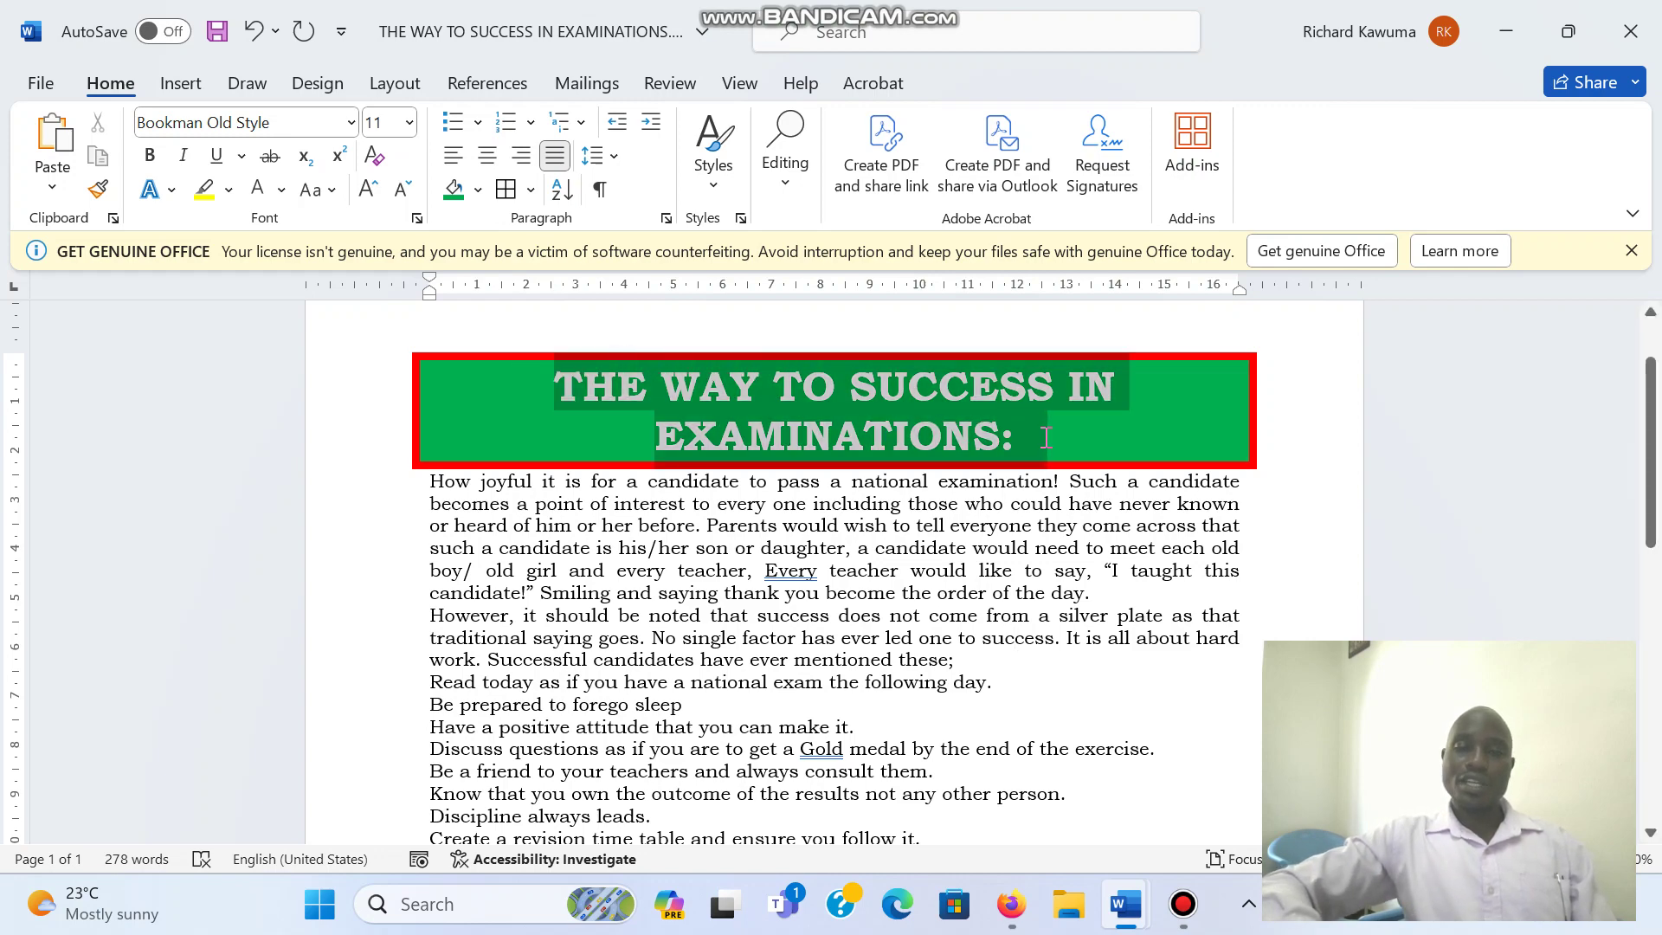
{"action": "left_click", "coordinate": [530, 191]}
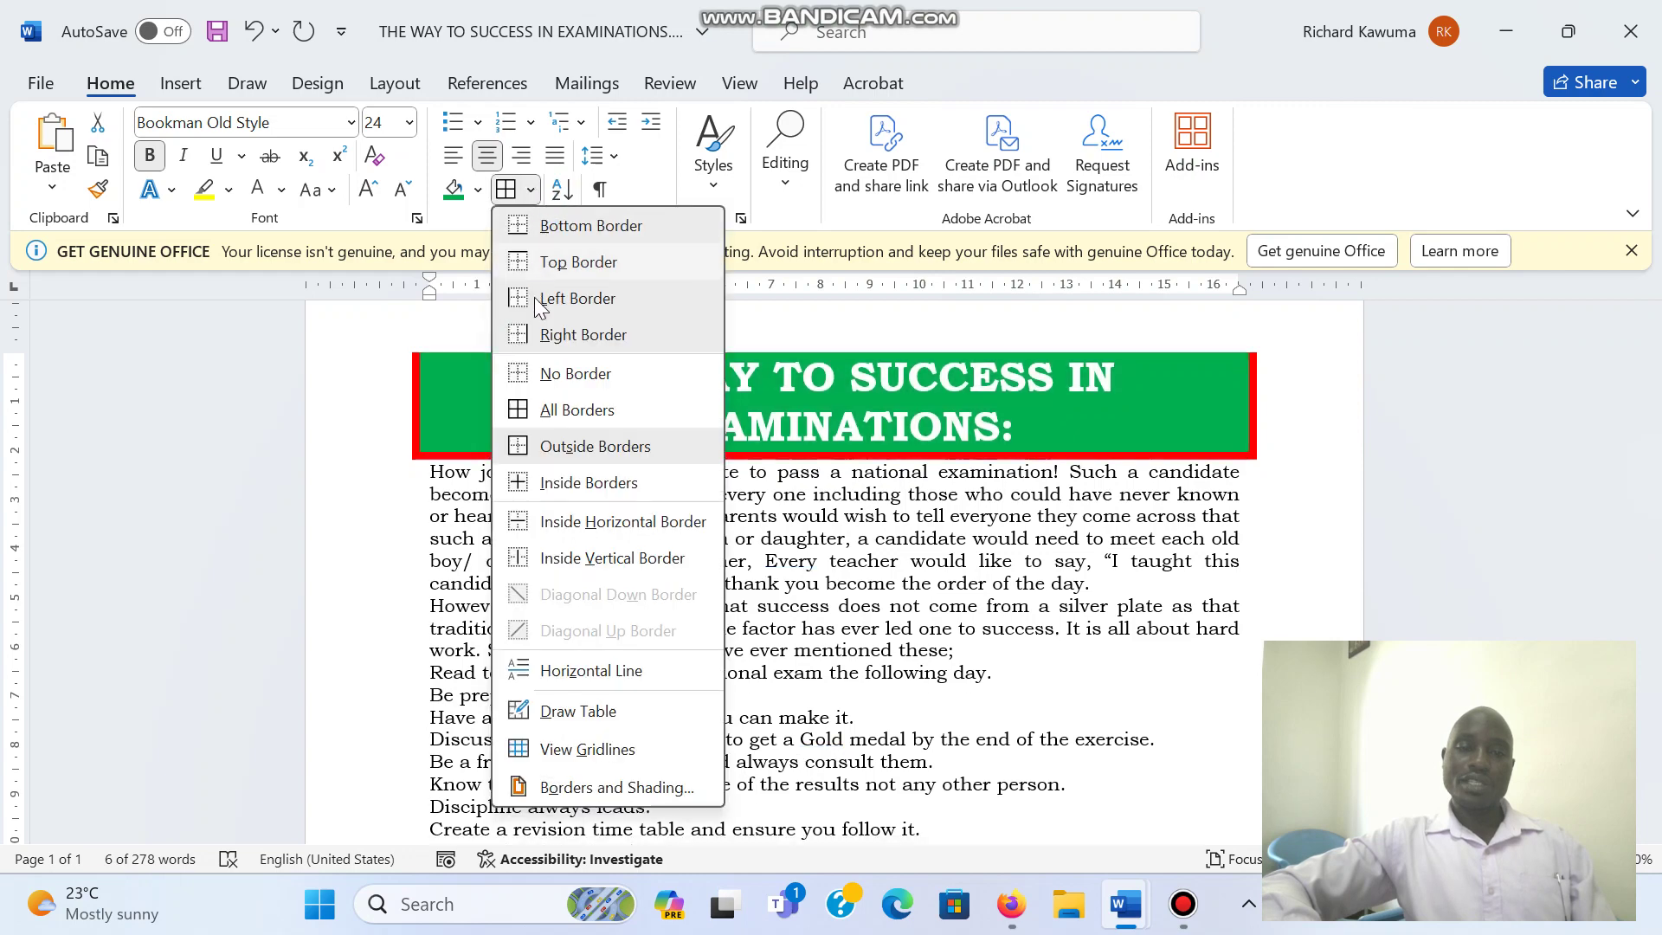
{"action": "left_click", "coordinate": [555, 373]}
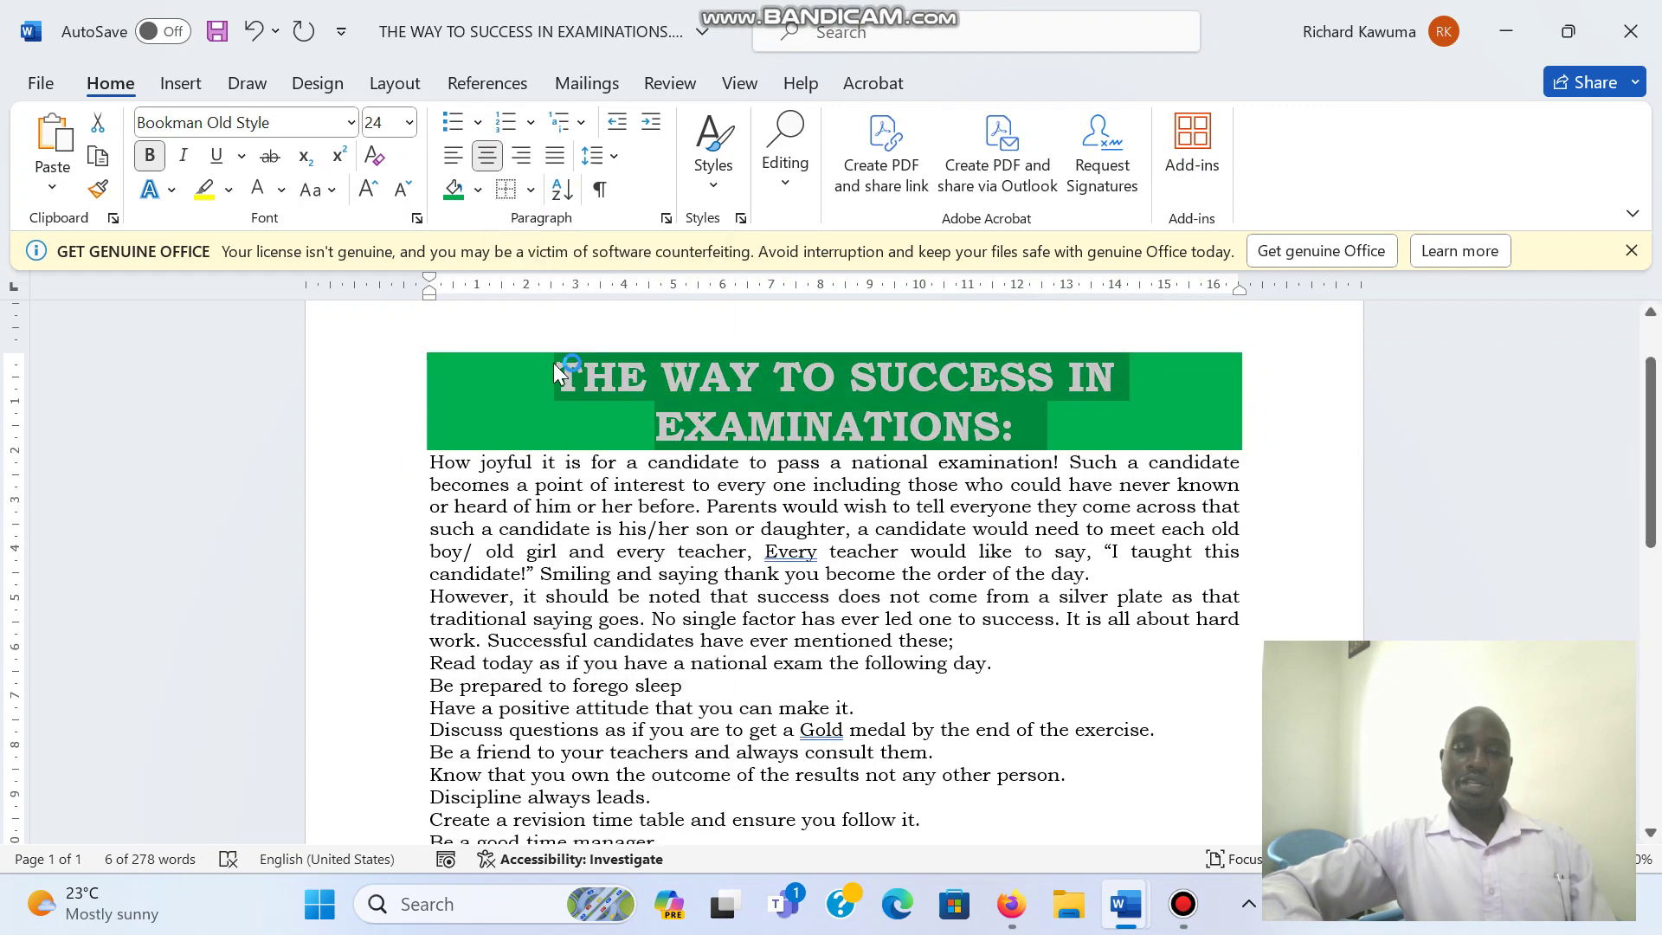
{"action": "left_click", "coordinate": [575, 506]}
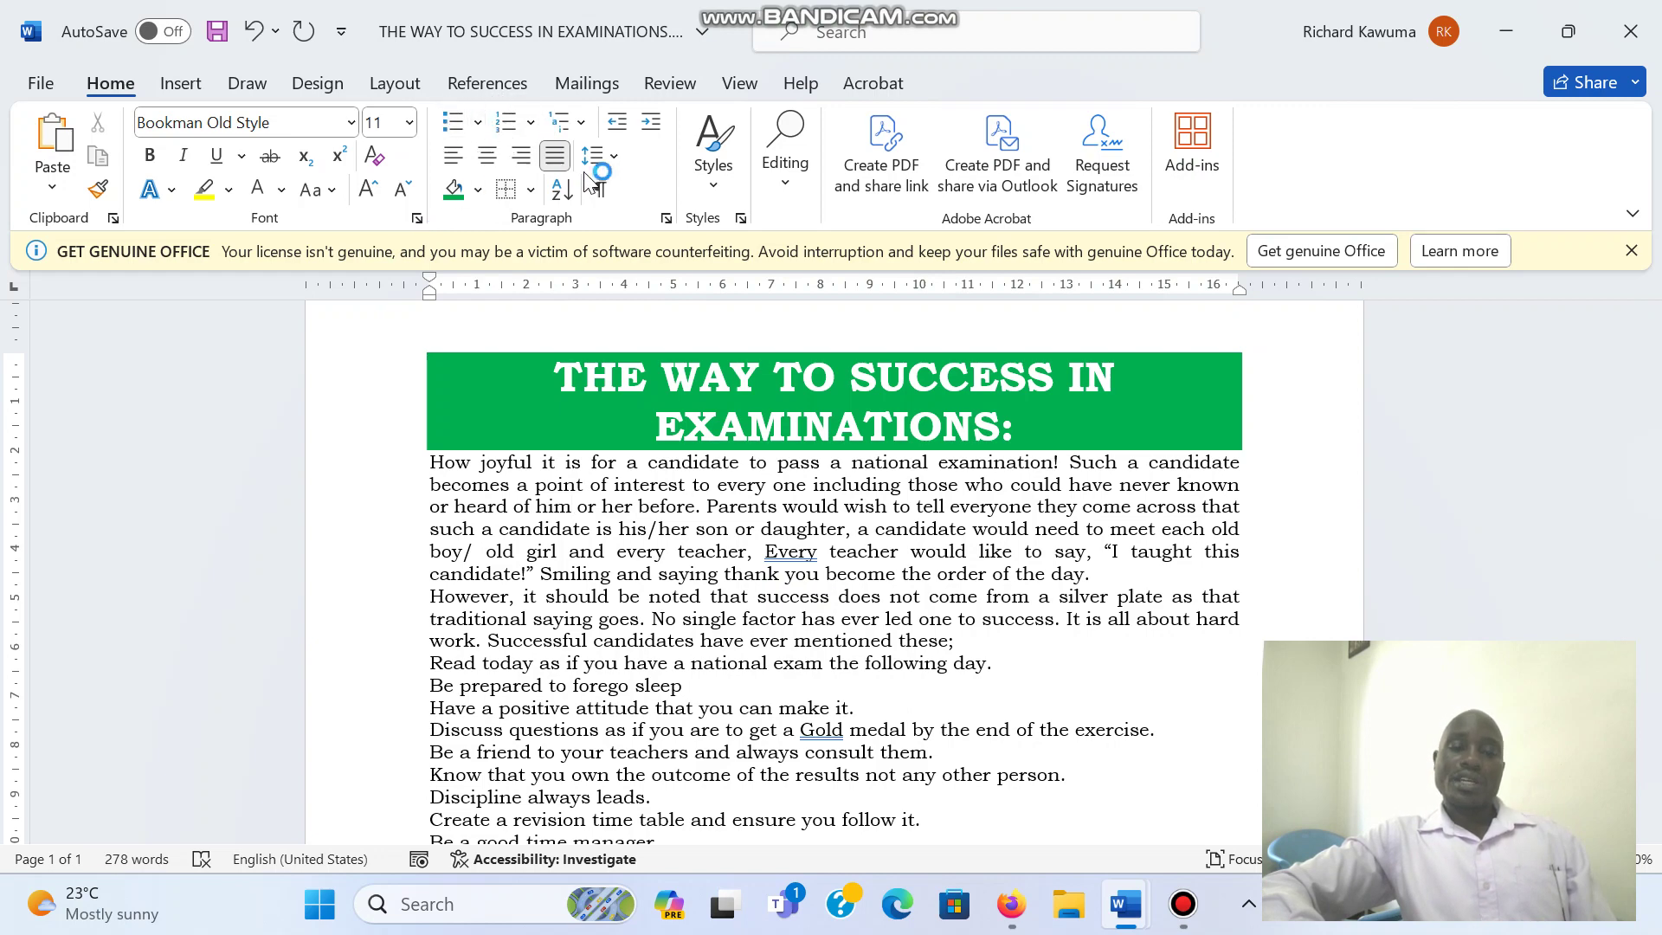
- Select the ten tip lines and give them arrowhead bullets after trying checkmark and square styles
{"action": "mouse_move", "coordinate": [1653, 424]}
{"action": "left_click_drag", "start_coordinate": [1658, 428], "coordinate": [1658, 522]}
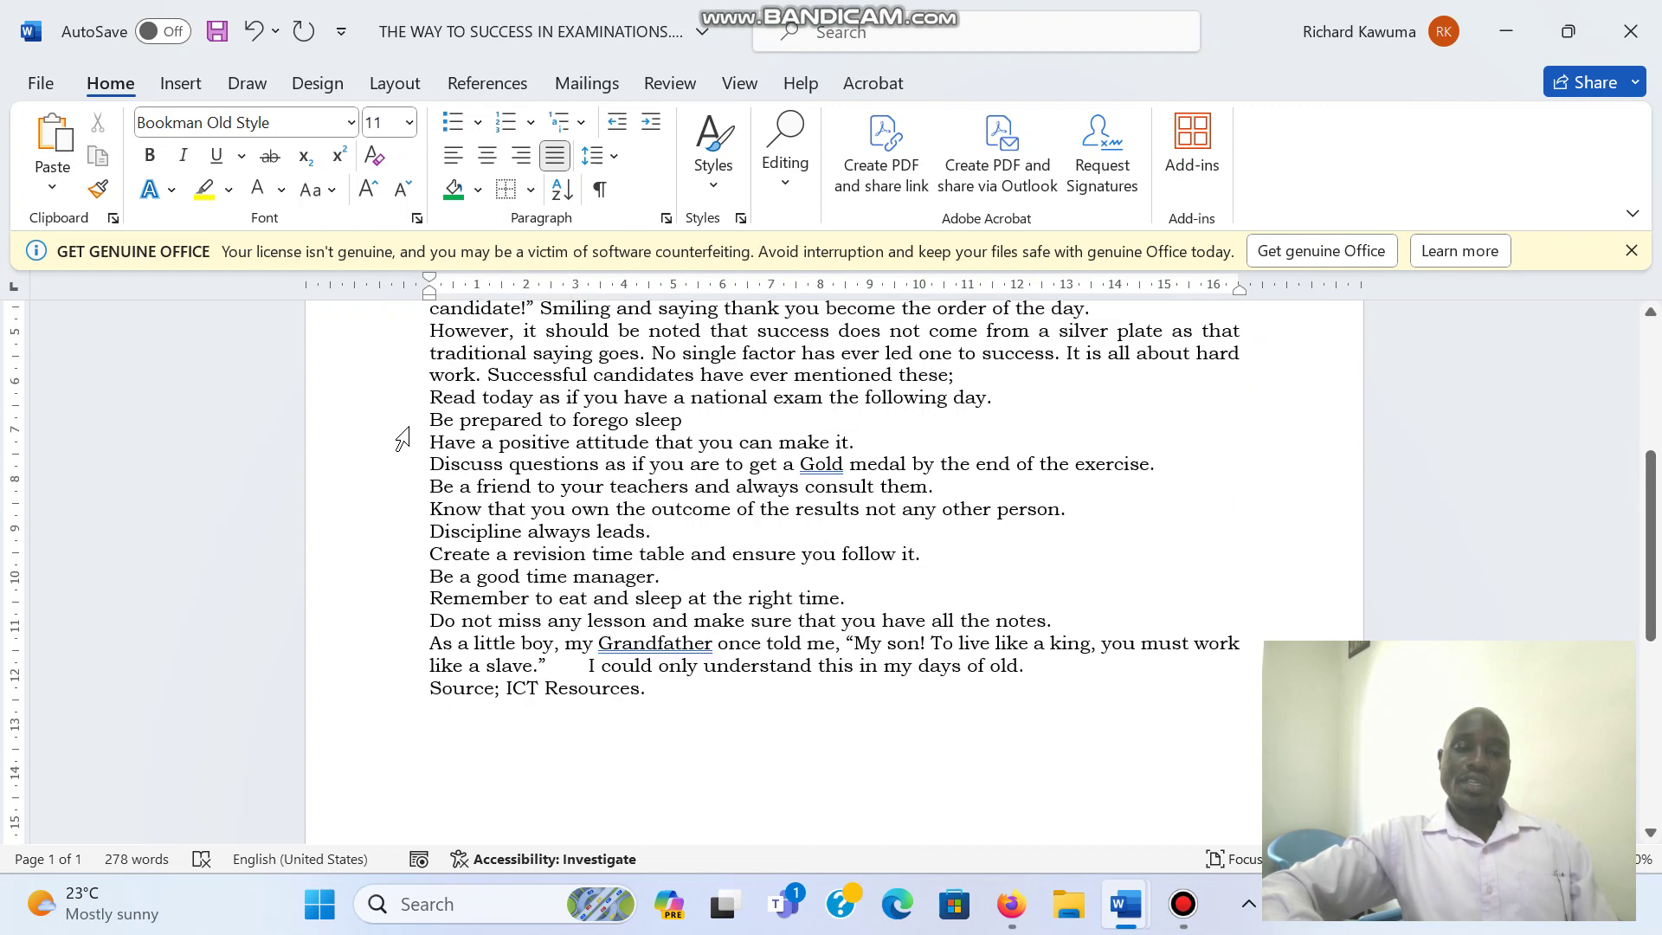
{"action": "left_click_drag", "start_coordinate": [431, 402], "coordinate": [862, 597]}
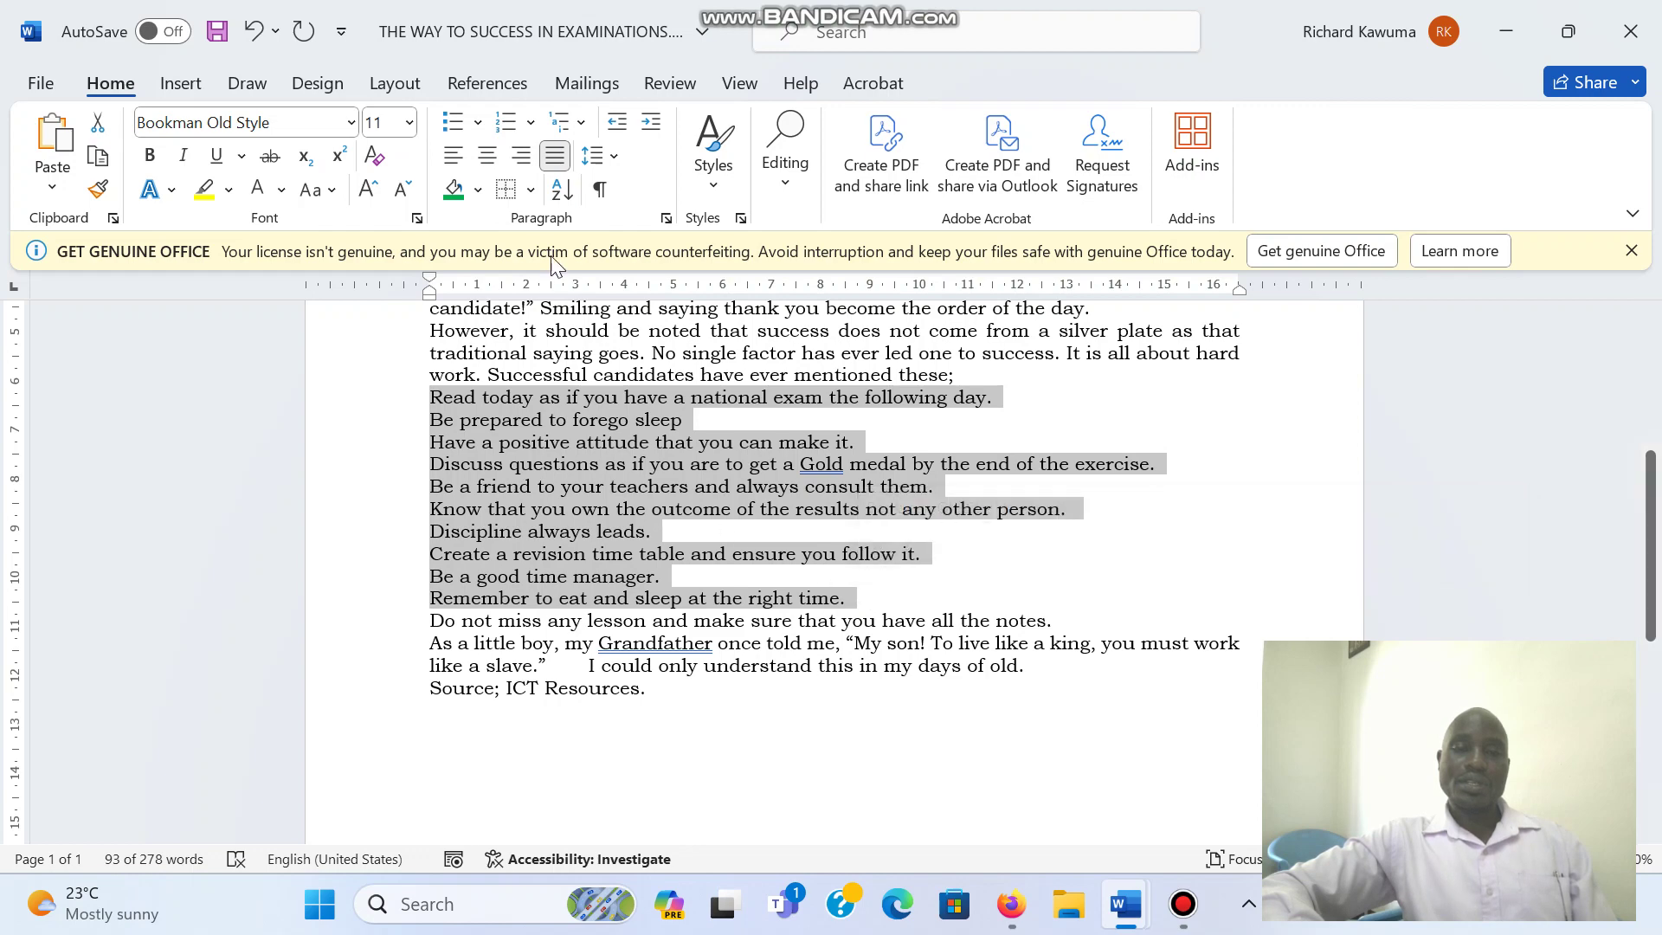
{"action": "left_click", "coordinate": [481, 126]}
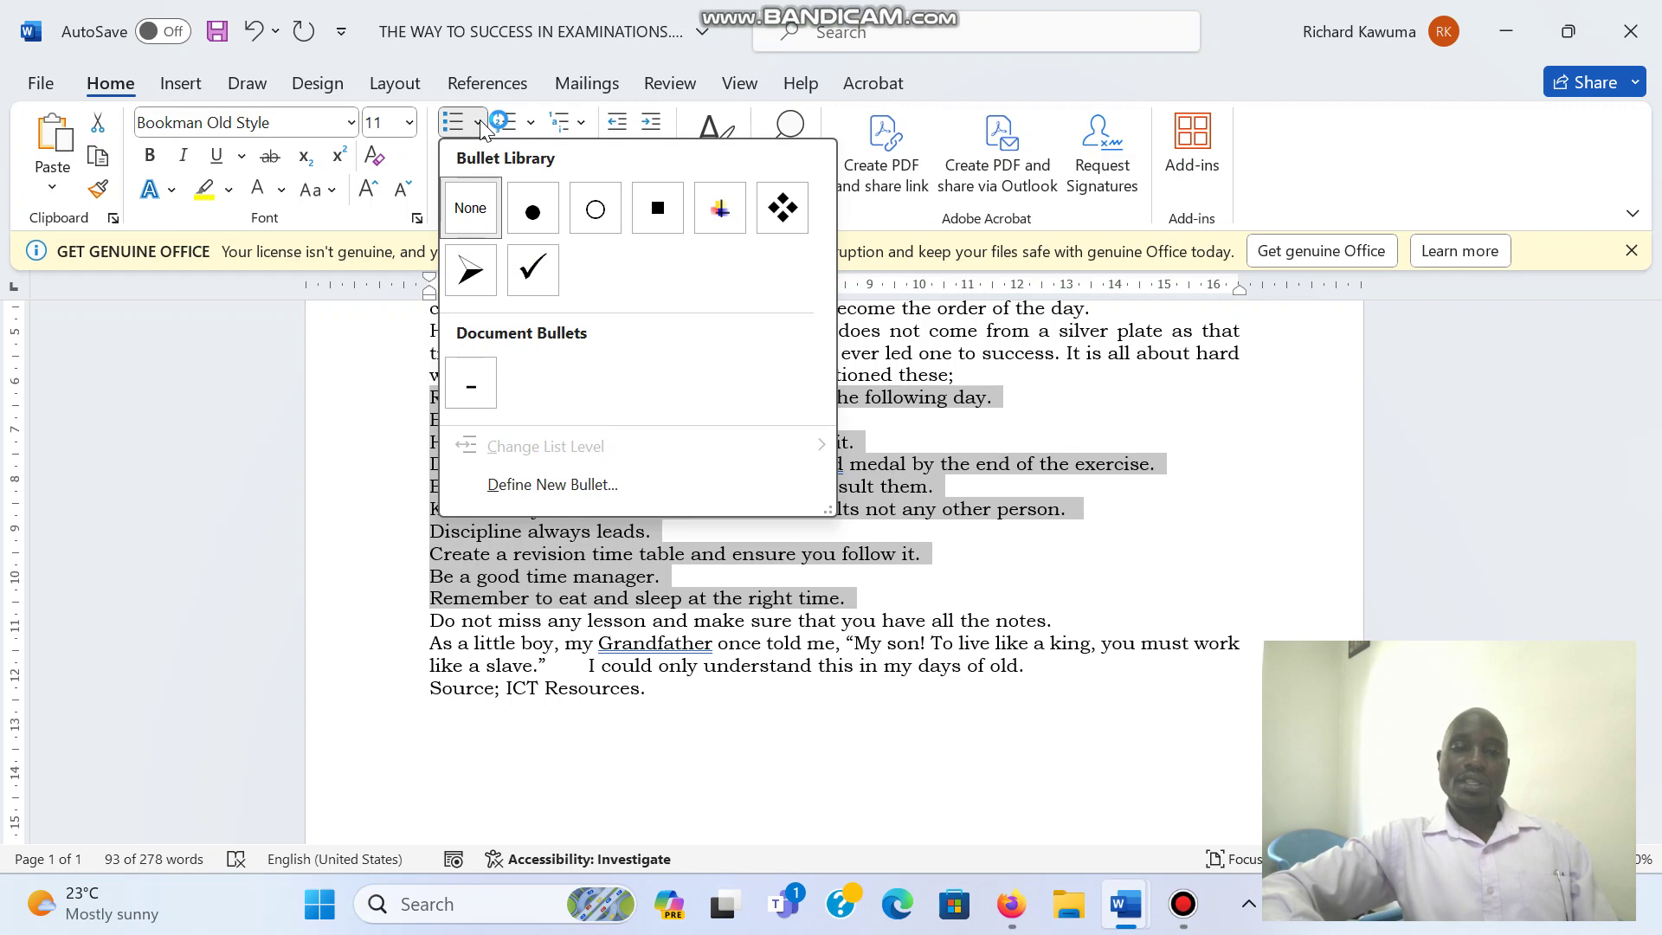
{"action": "left_click", "coordinate": [547, 285]}
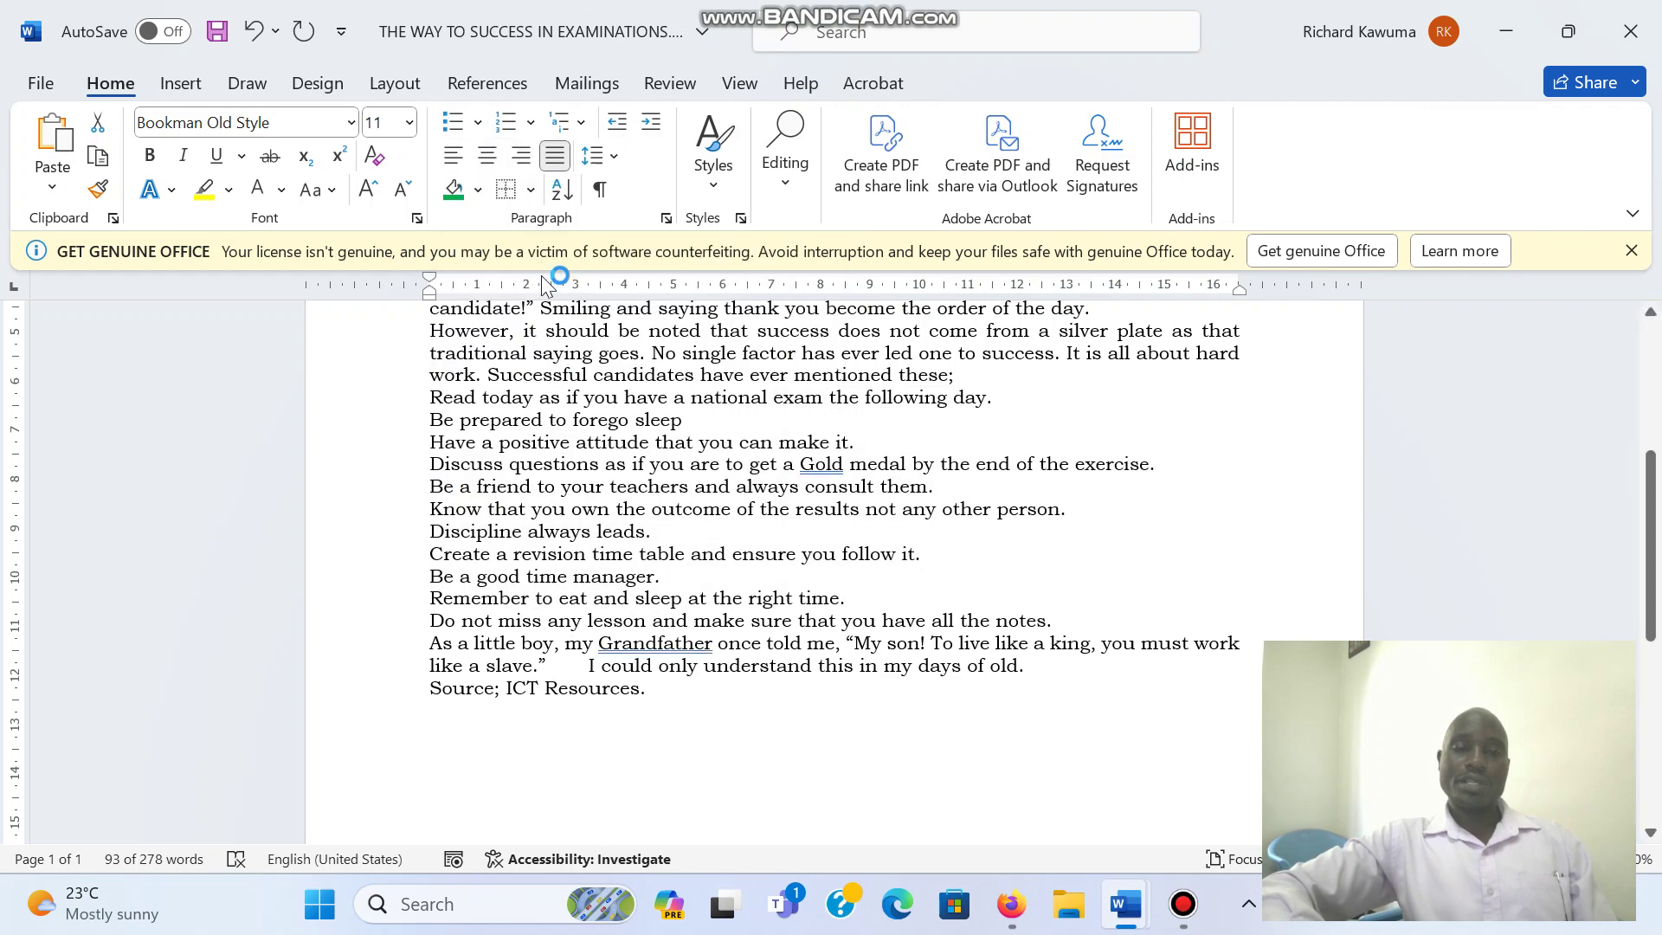
{"action": "left_click", "coordinate": [477, 122]}
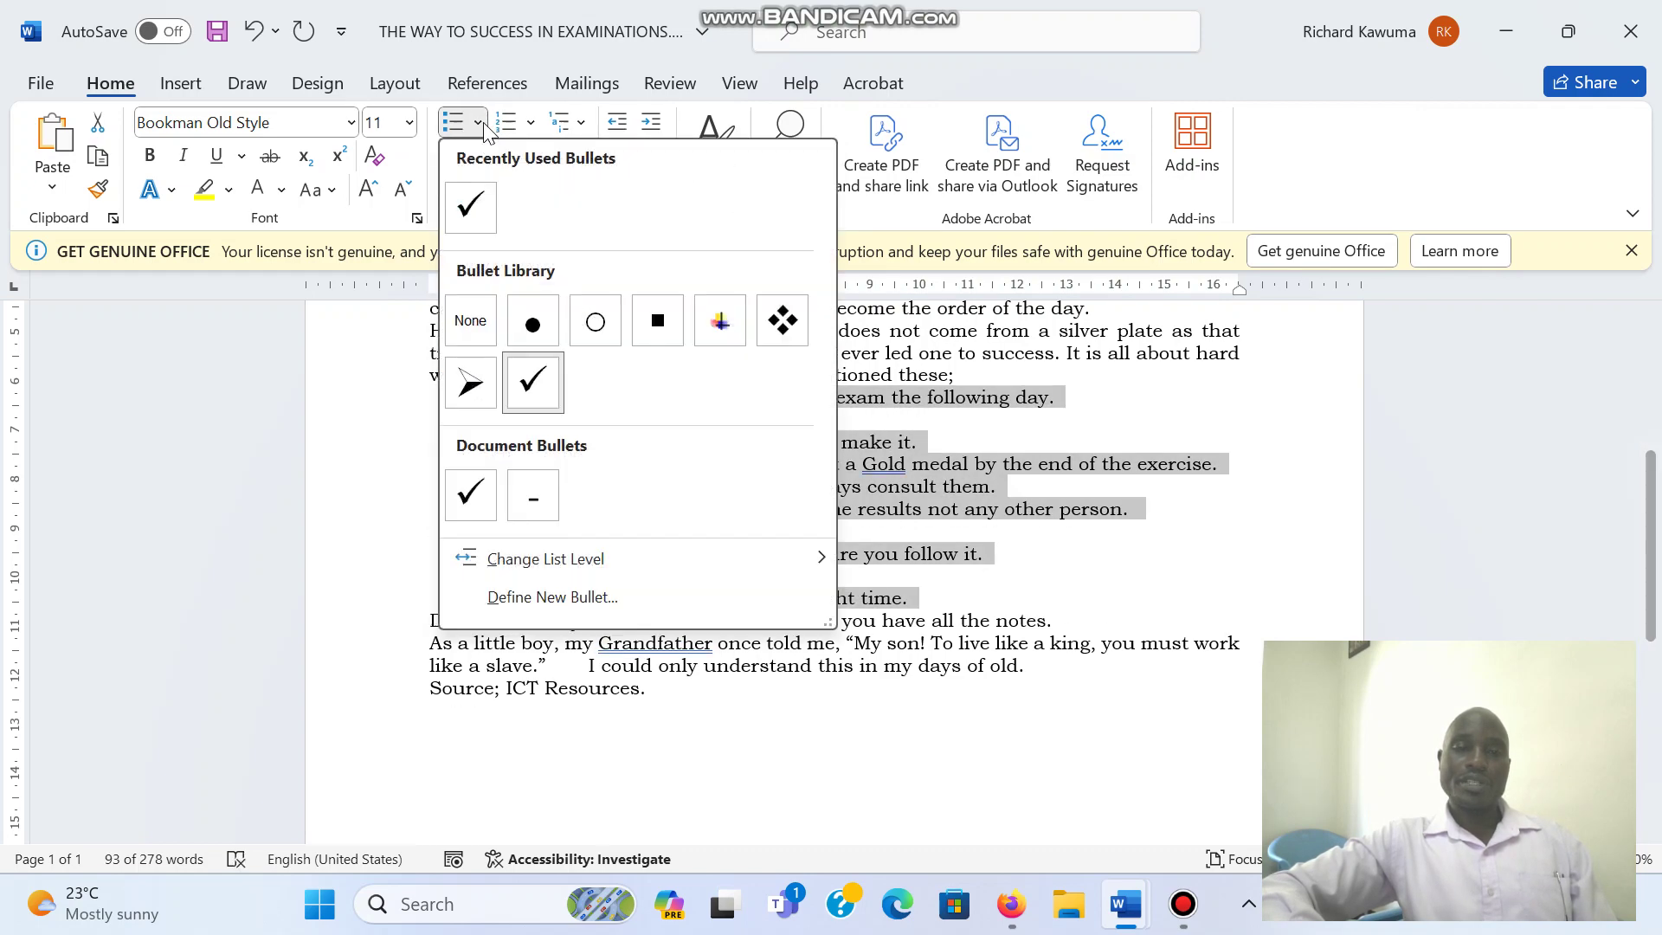
{"action": "left_click", "coordinate": [651, 316]}
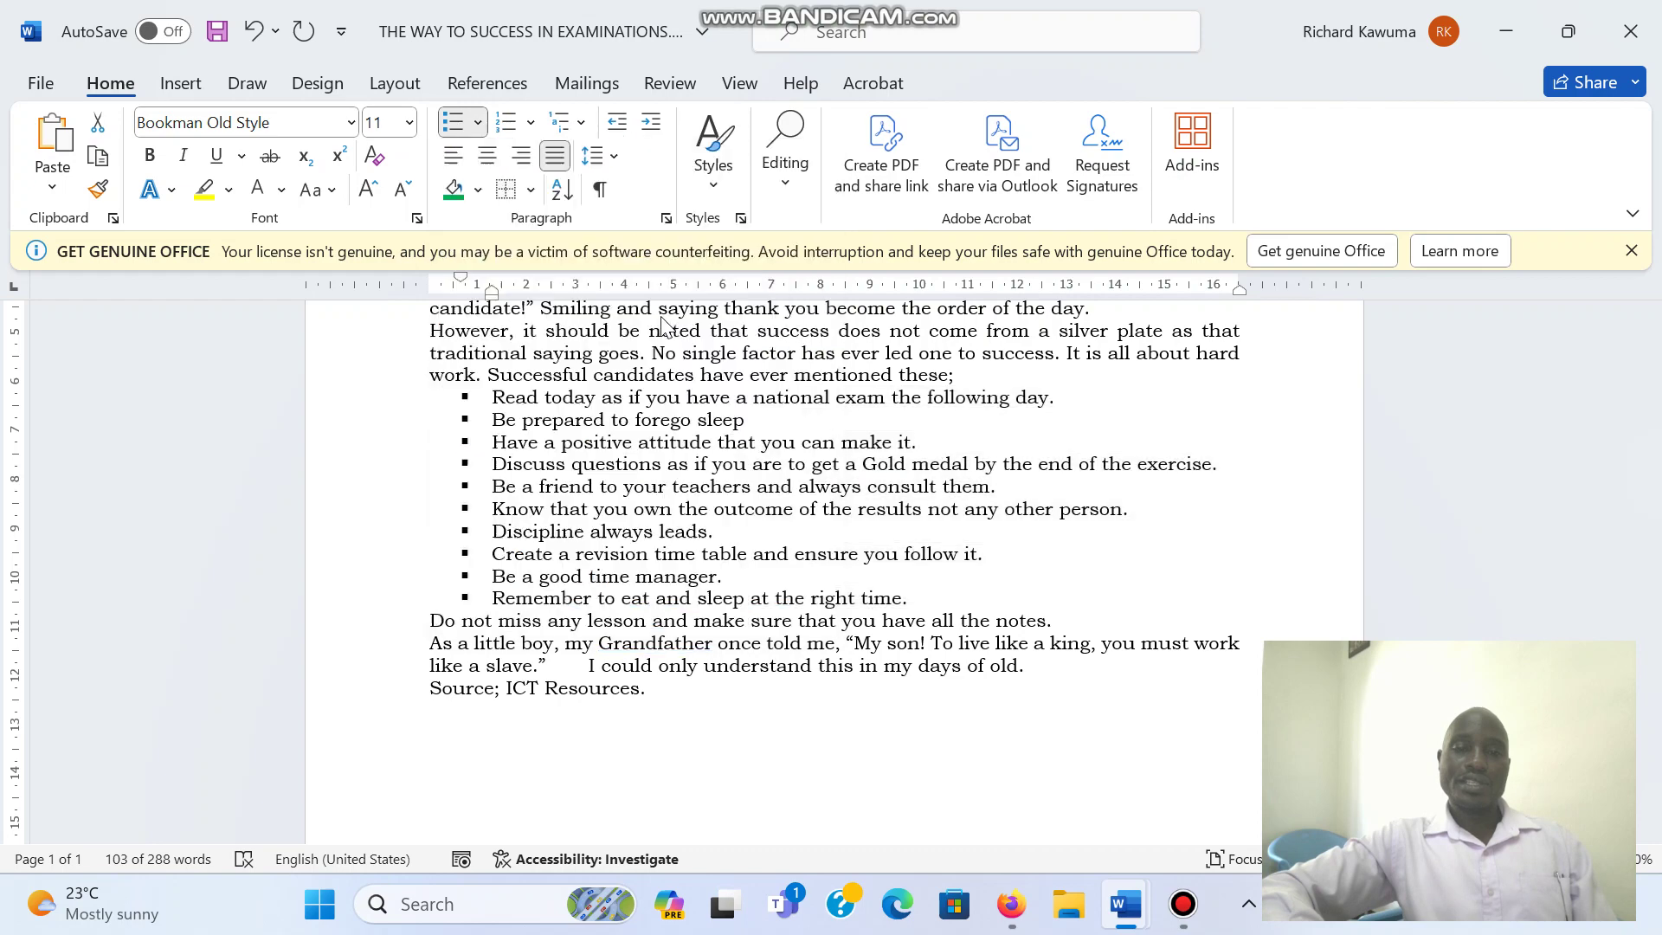
{"action": "left_click", "coordinate": [477, 122]}
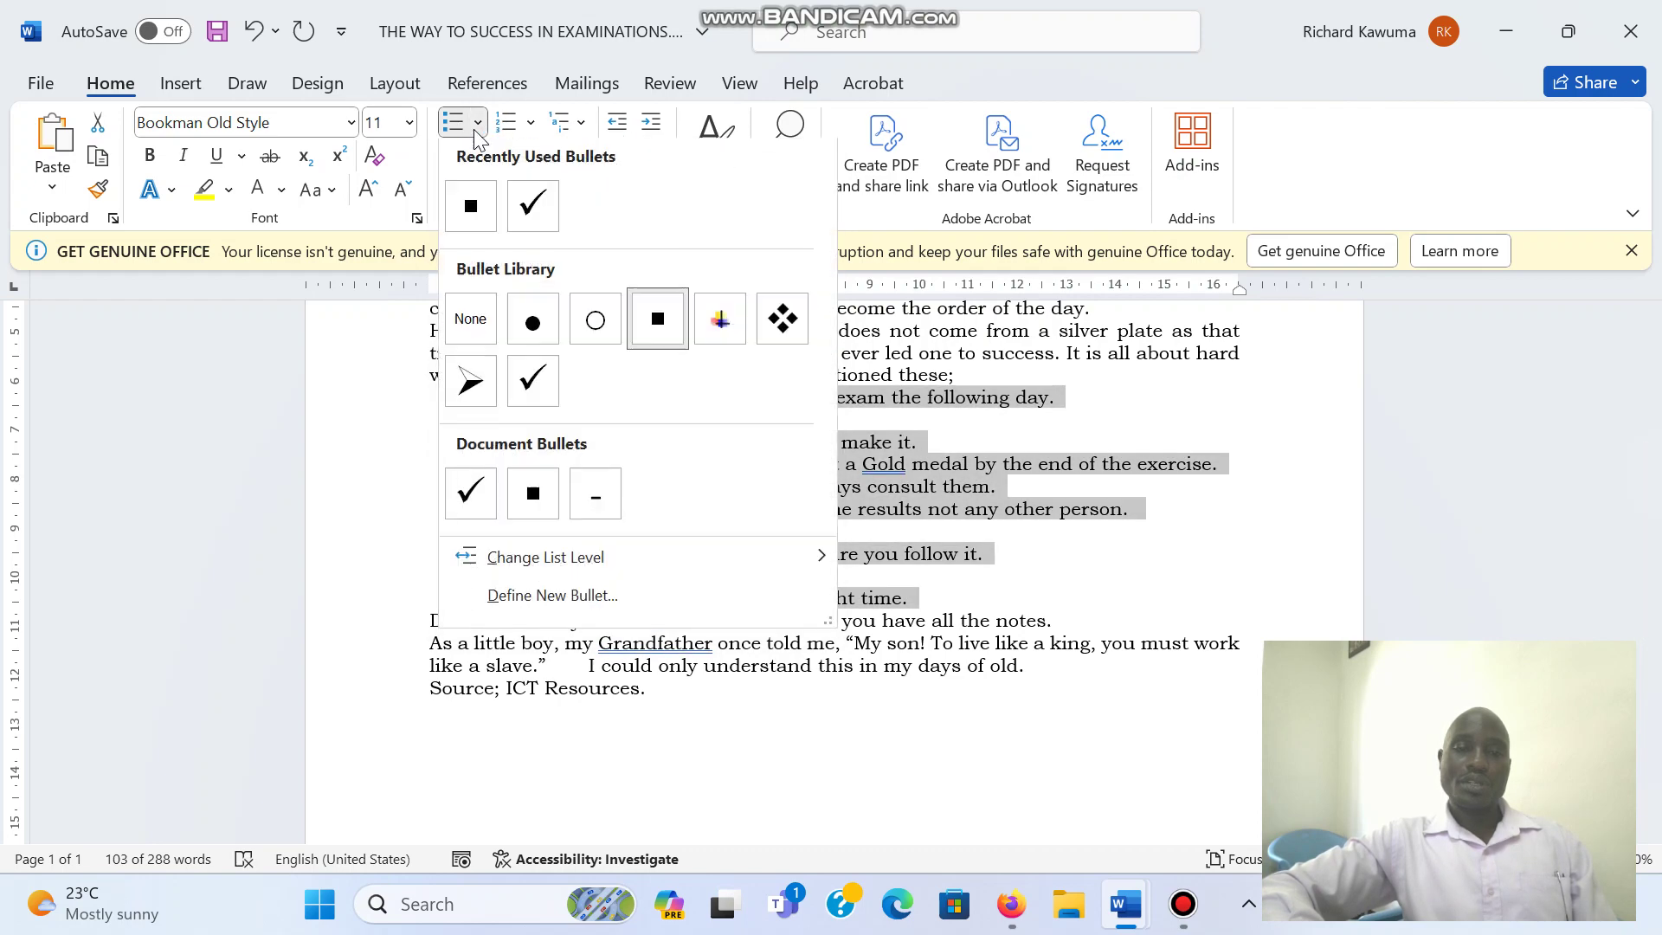
{"action": "left_click", "coordinate": [470, 382]}
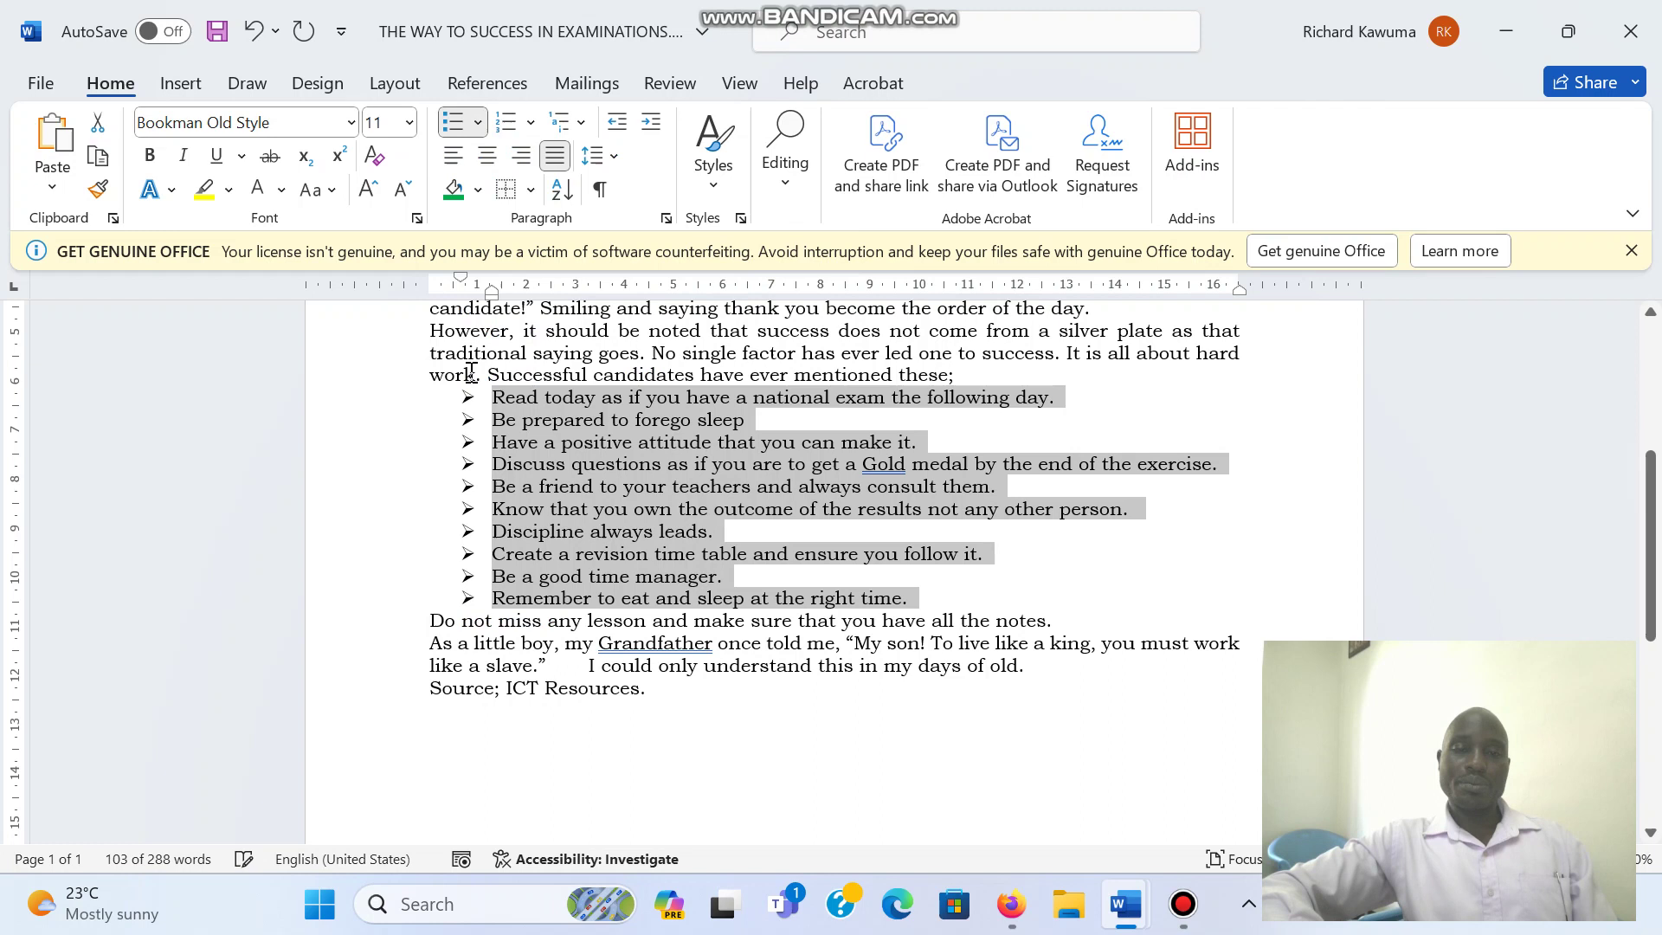
- Try lowercase roman, 1. and 1) numbering on the ten tips
{"action": "left_click", "coordinate": [533, 128]}
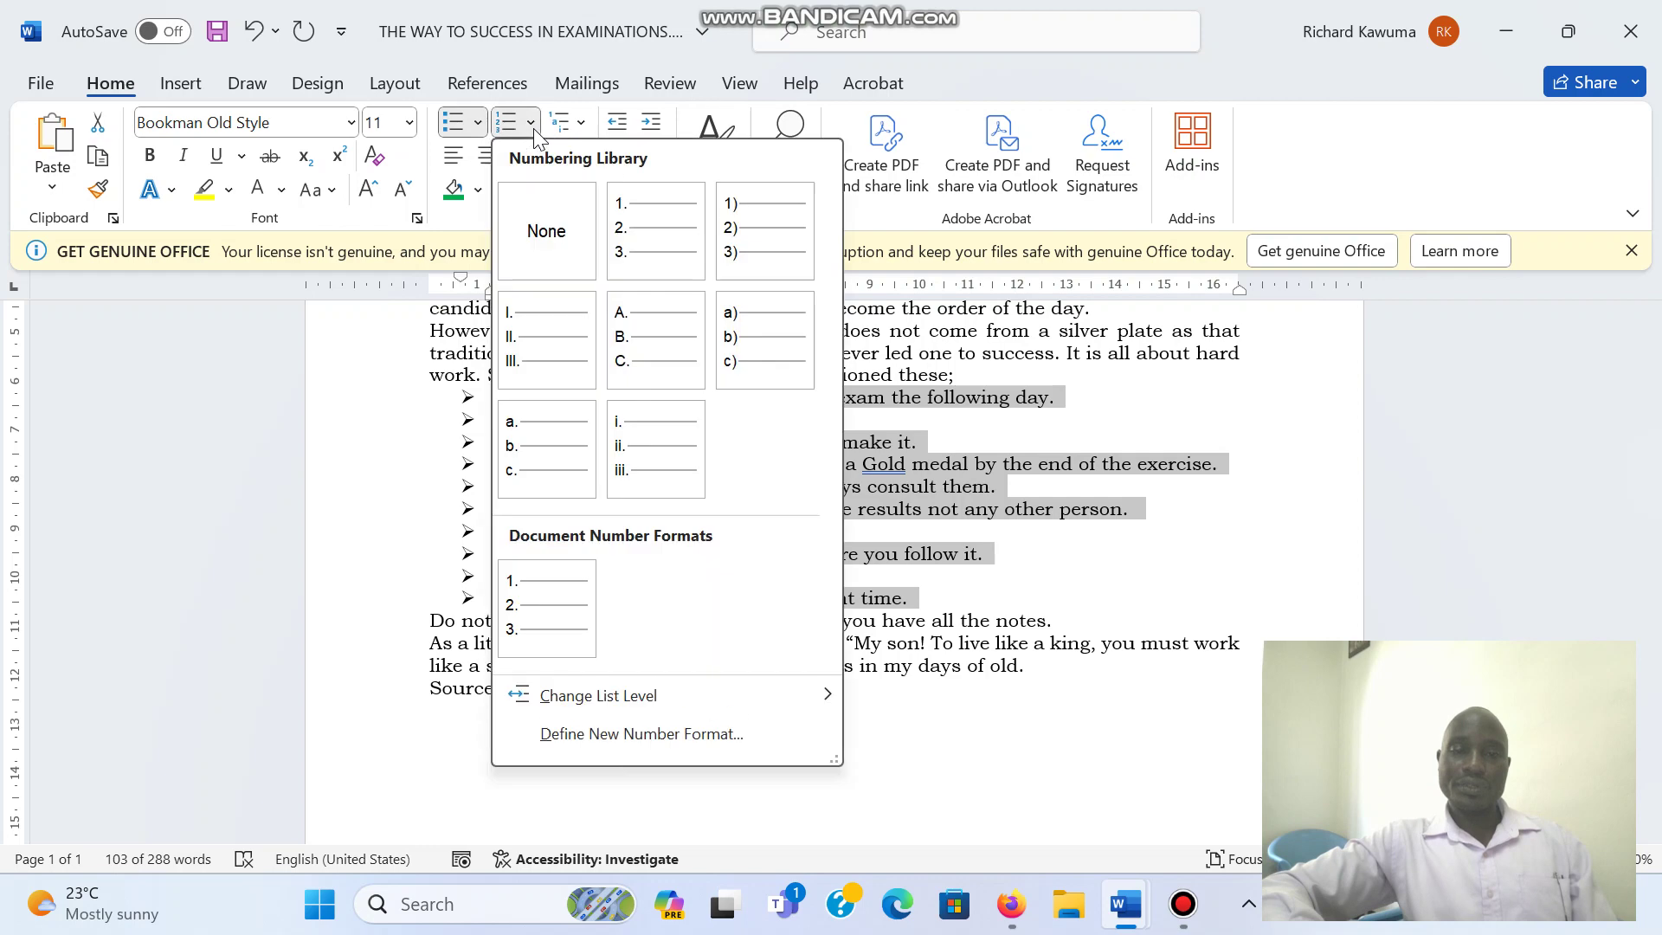
{"action": "left_click", "coordinate": [645, 432]}
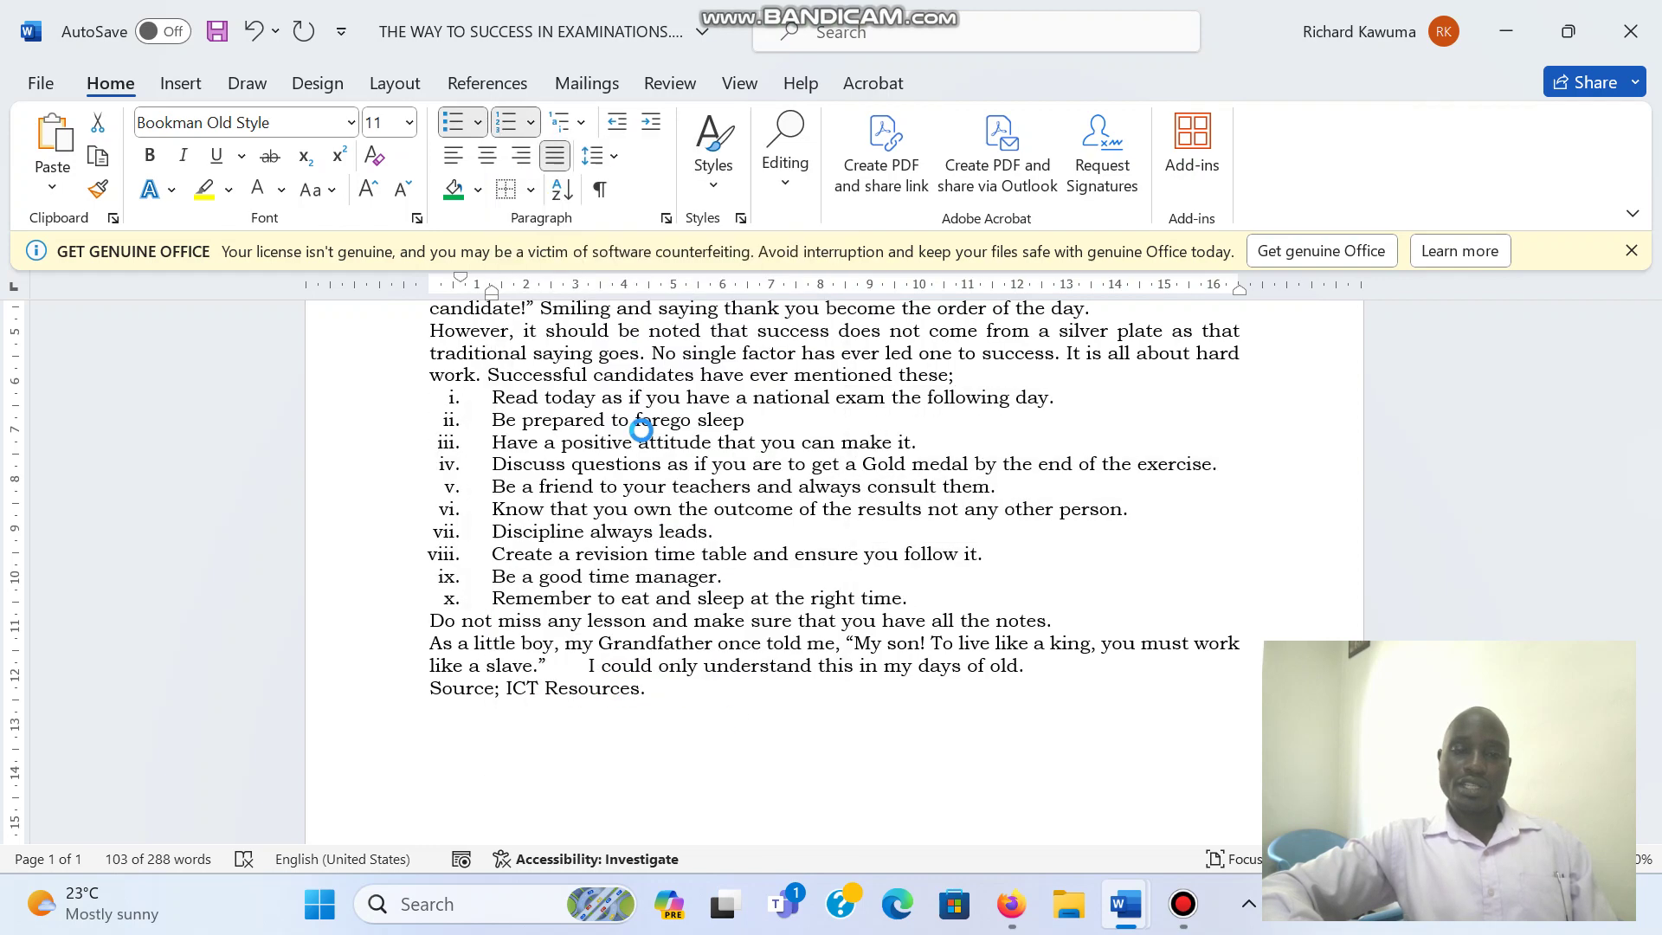
{"action": "left_click", "coordinate": [531, 122]}
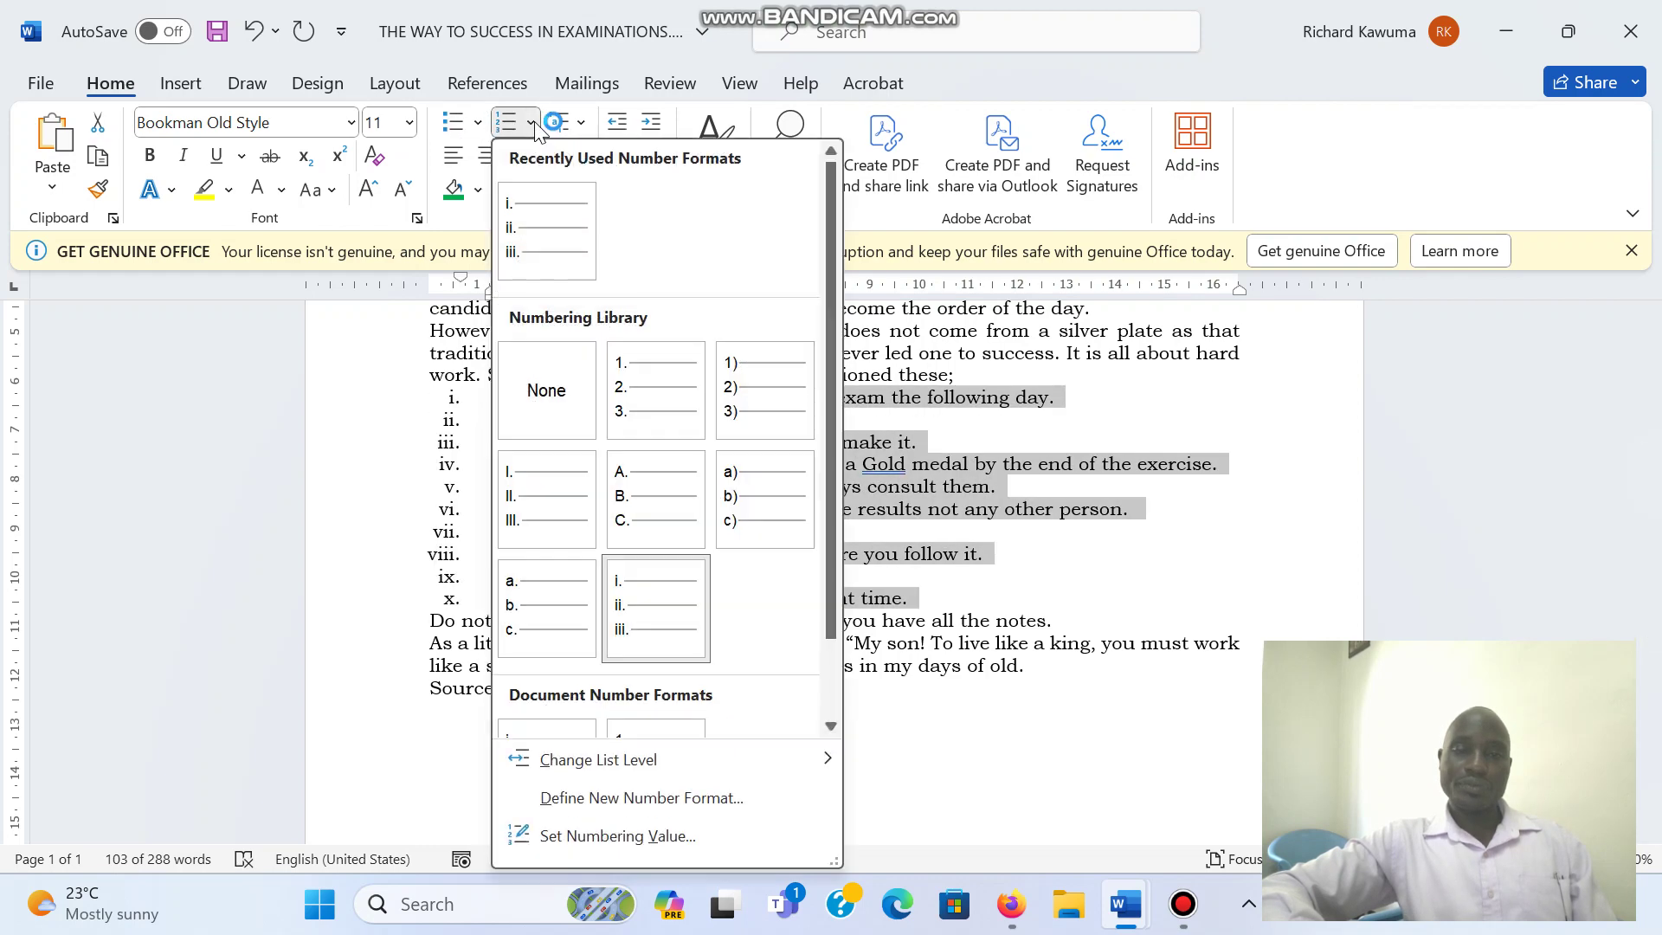
{"action": "left_click", "coordinate": [630, 389]}
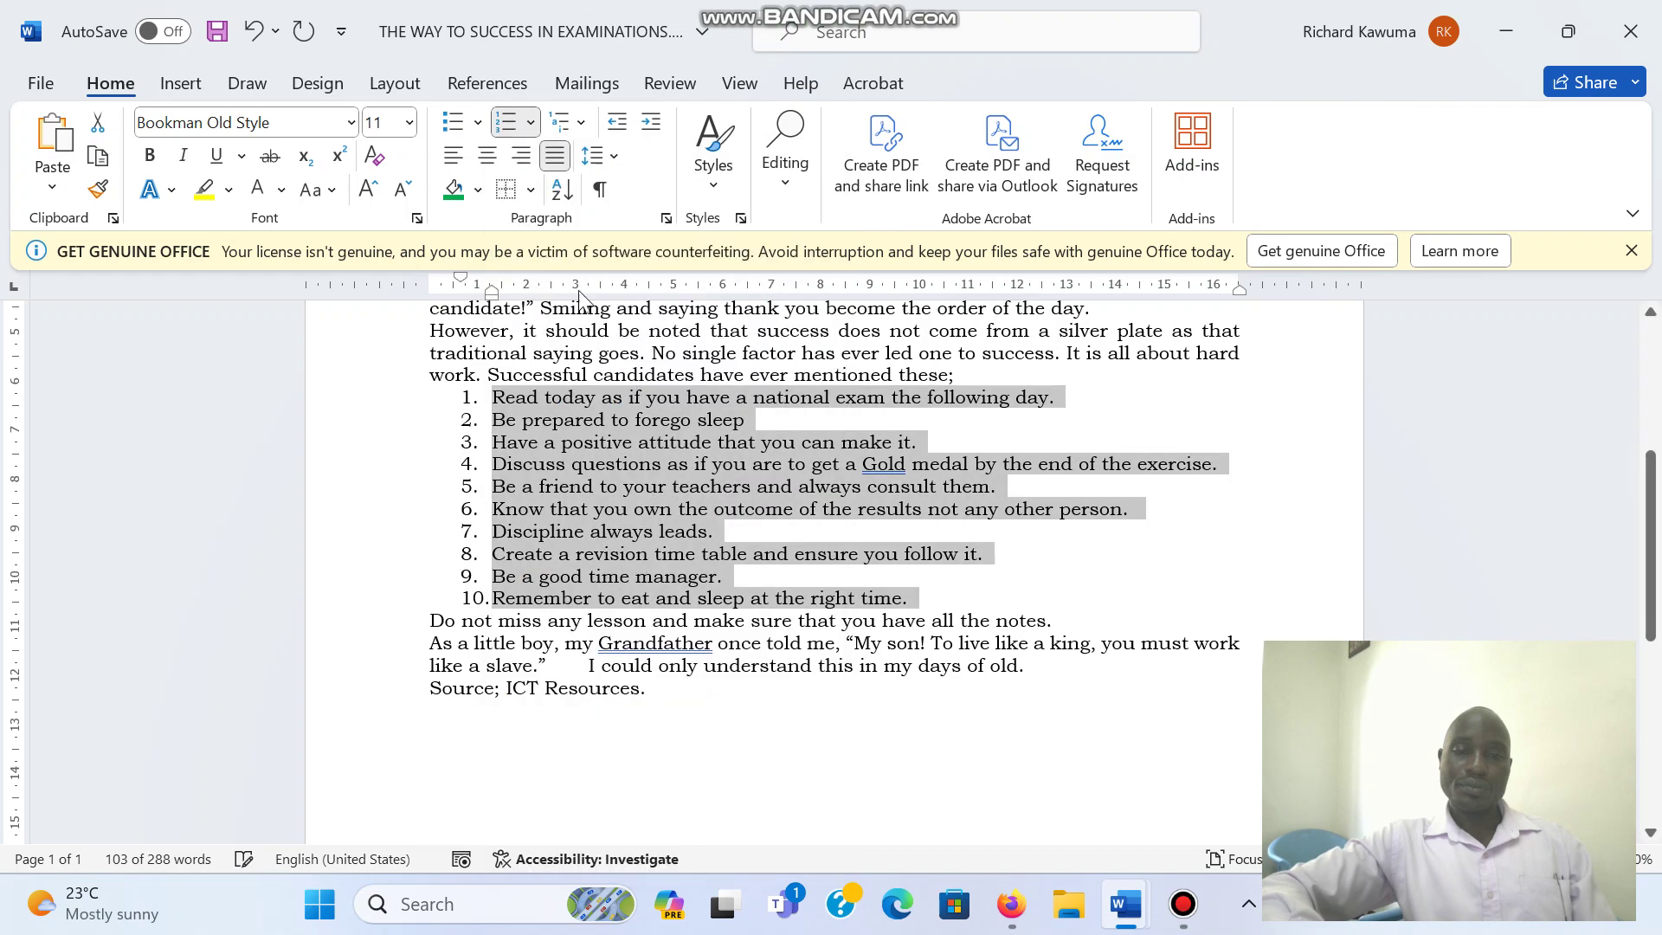
{"action": "left_click", "coordinate": [532, 131]}
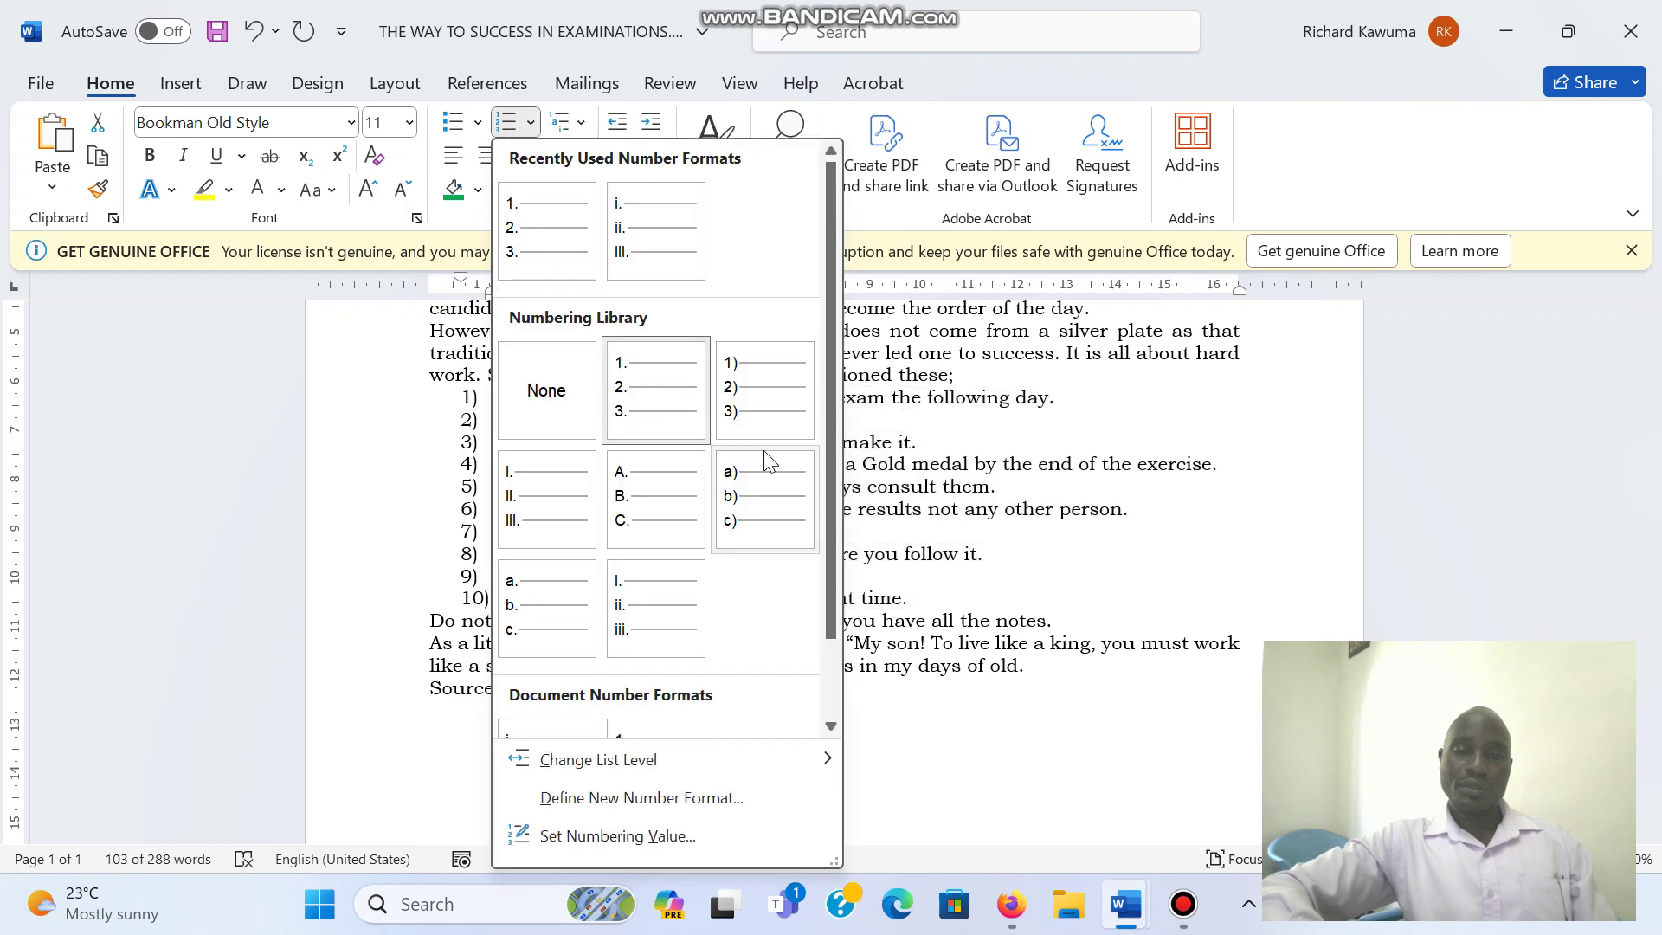
{"action": "left_click", "coordinate": [768, 425]}
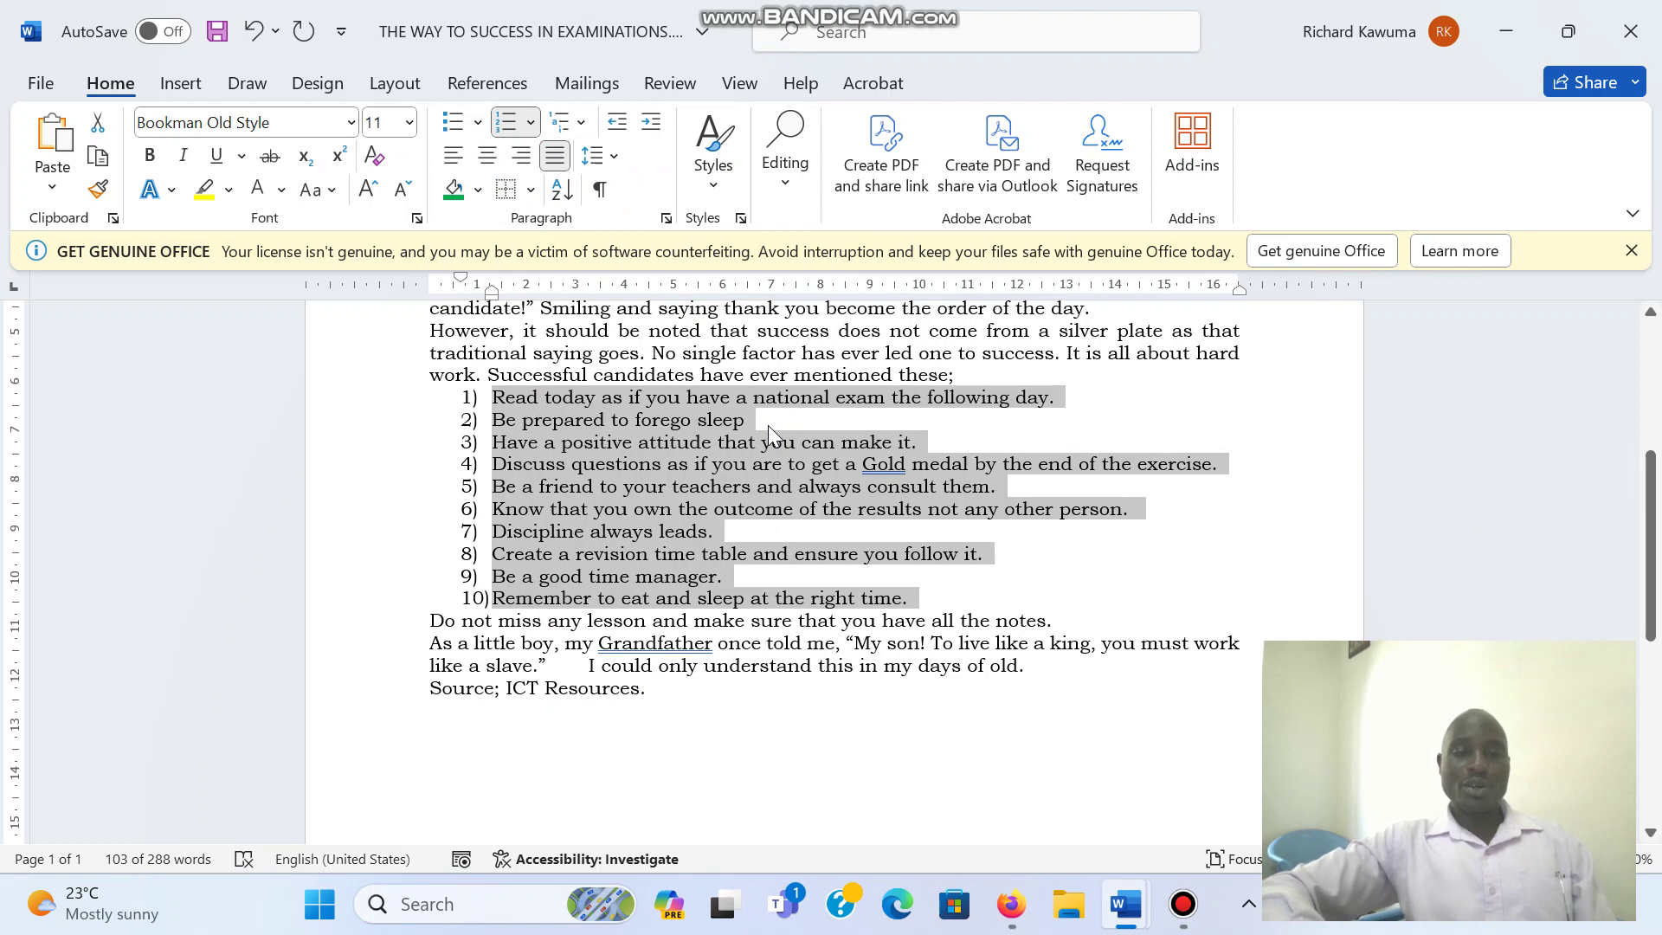
- Set the tips' bullets to None so they become plain lines
{"action": "left_click", "coordinate": [478, 123]}
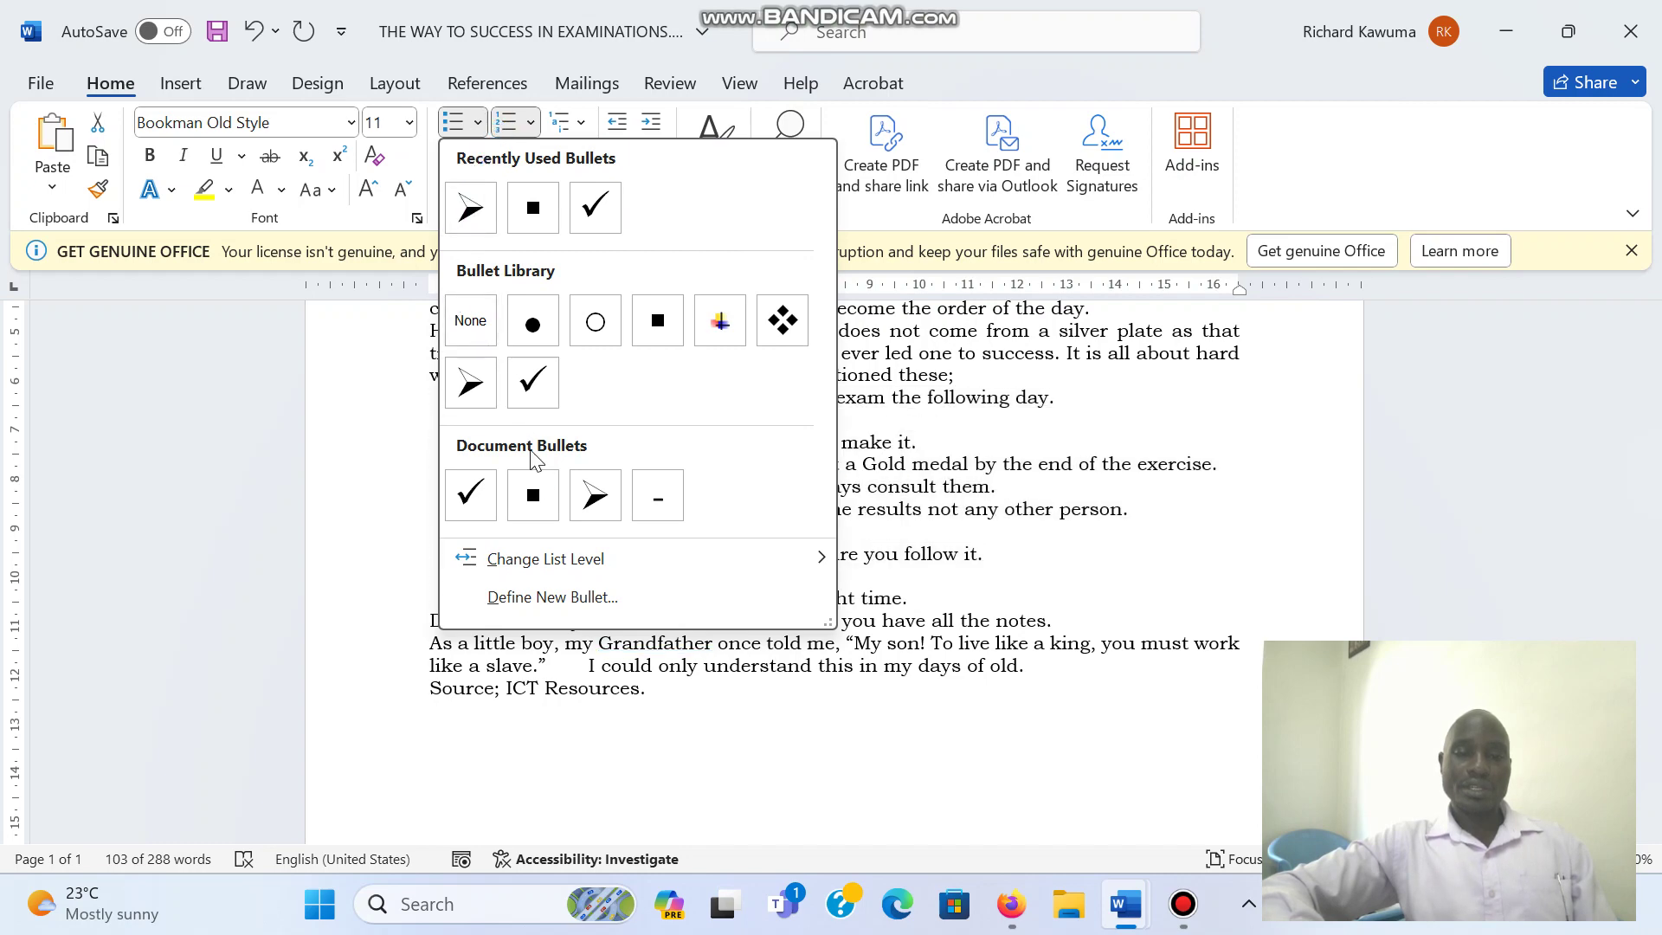
{"action": "left_click", "coordinate": [483, 322]}
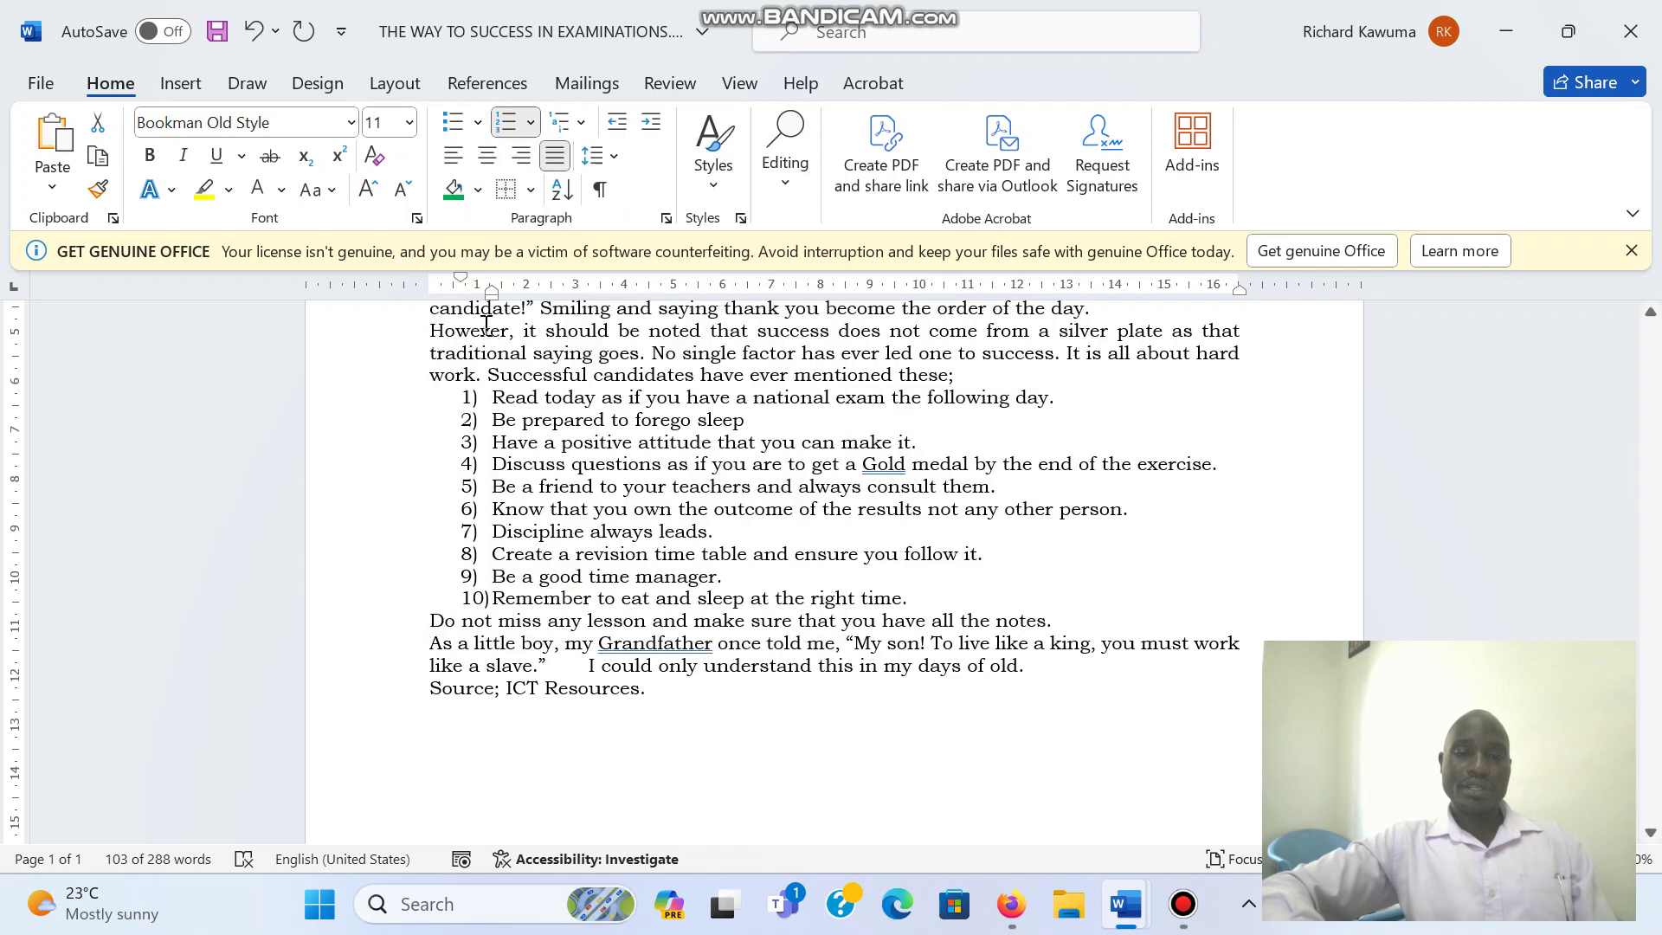
{"action": "left_click", "coordinate": [526, 462]}
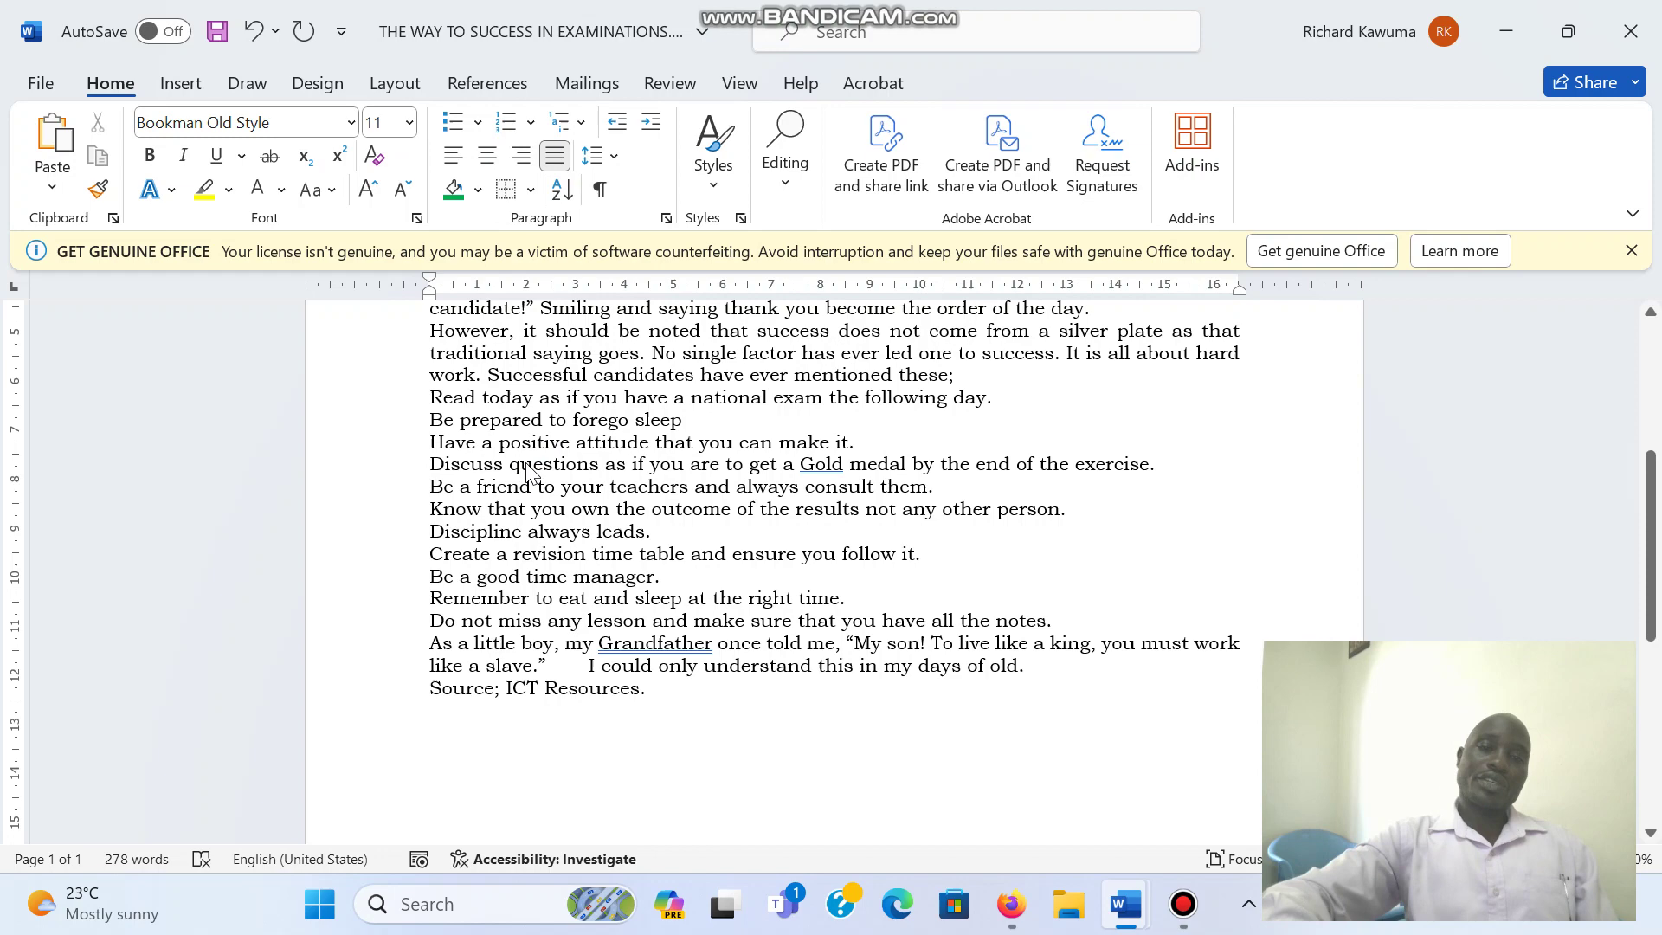
- Insert a blank line between the title and the 'How joyful…' paragraph
{"action": "scroll", "coordinate": [529, 471], "scroll_direction": "up", "scroll_amount": 3}
{"action": "scroll", "coordinate": [530, 471], "scroll_direction": "up", "scroll_amount": 1}
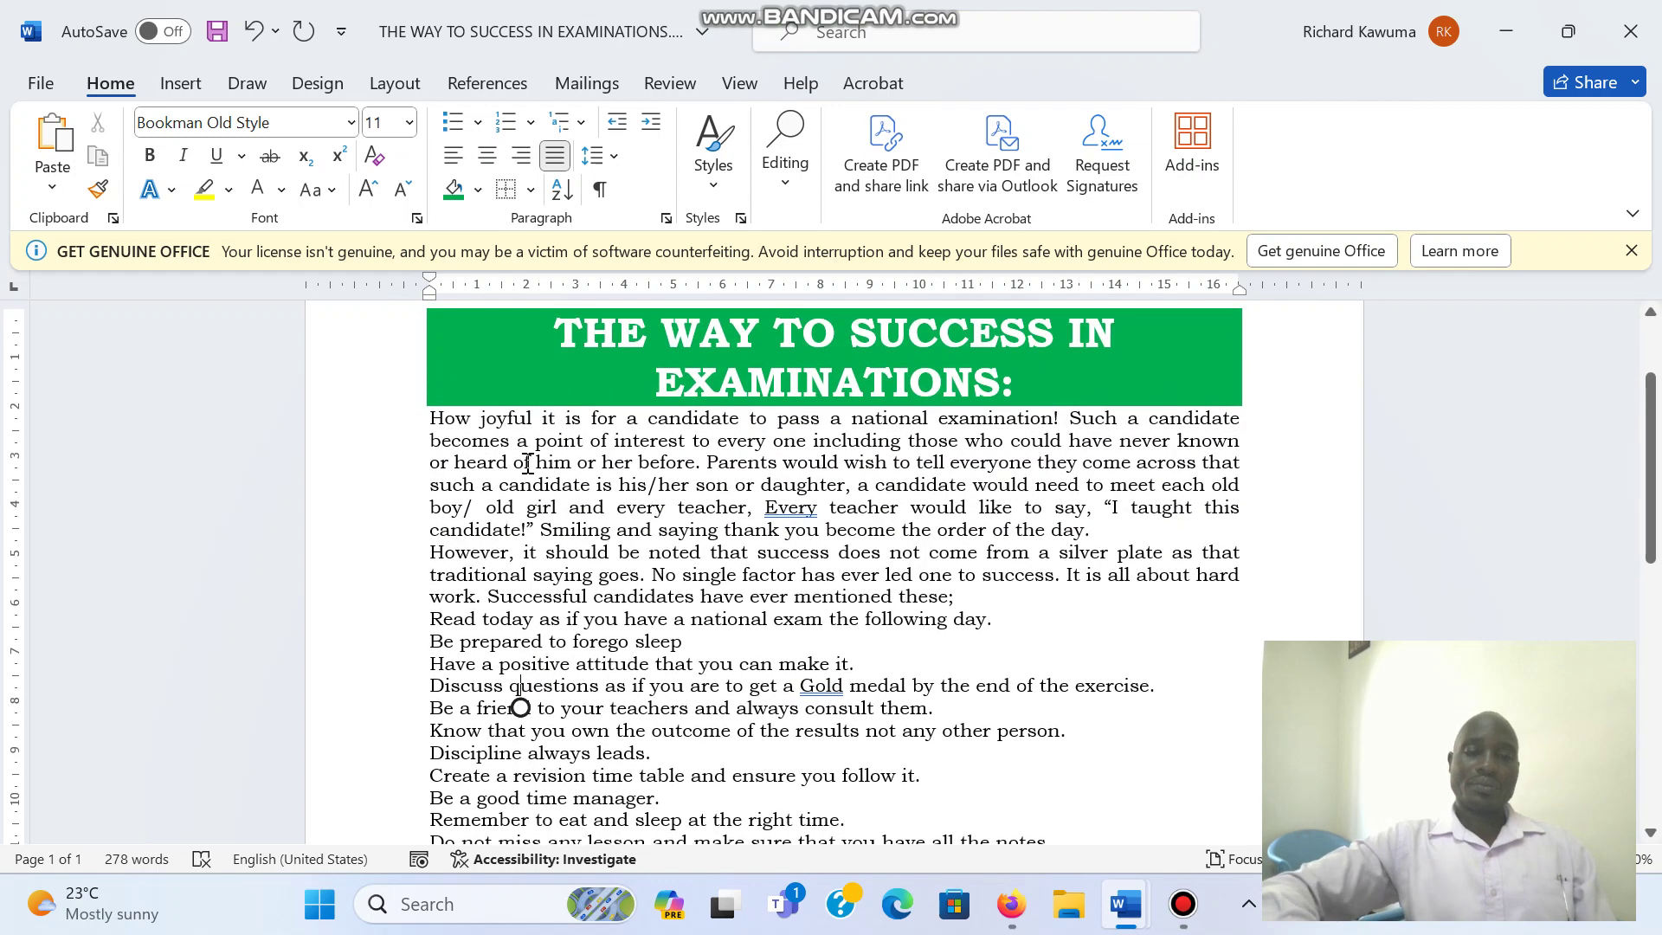
{"action": "left_click", "coordinate": [424, 416]}
{"action": "key", "text": "Return"}
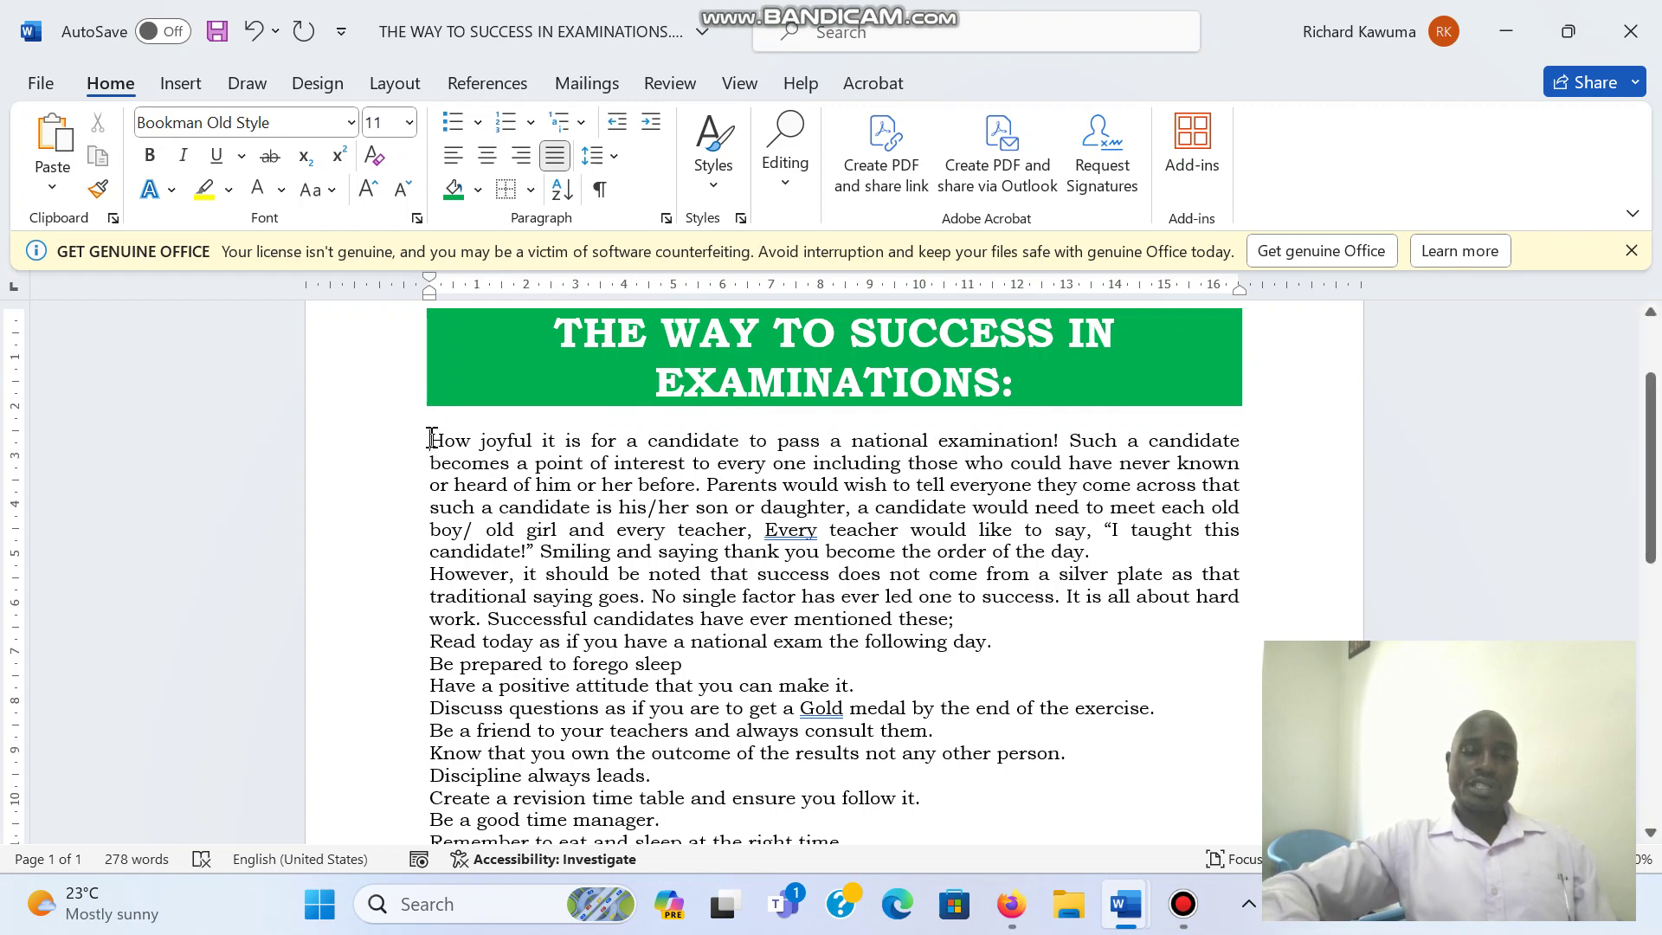
- Test indenting the first two paragraphs, then return them to the left margin
{"action": "left_click_drag", "start_coordinate": [431, 439], "coordinate": [959, 620]}
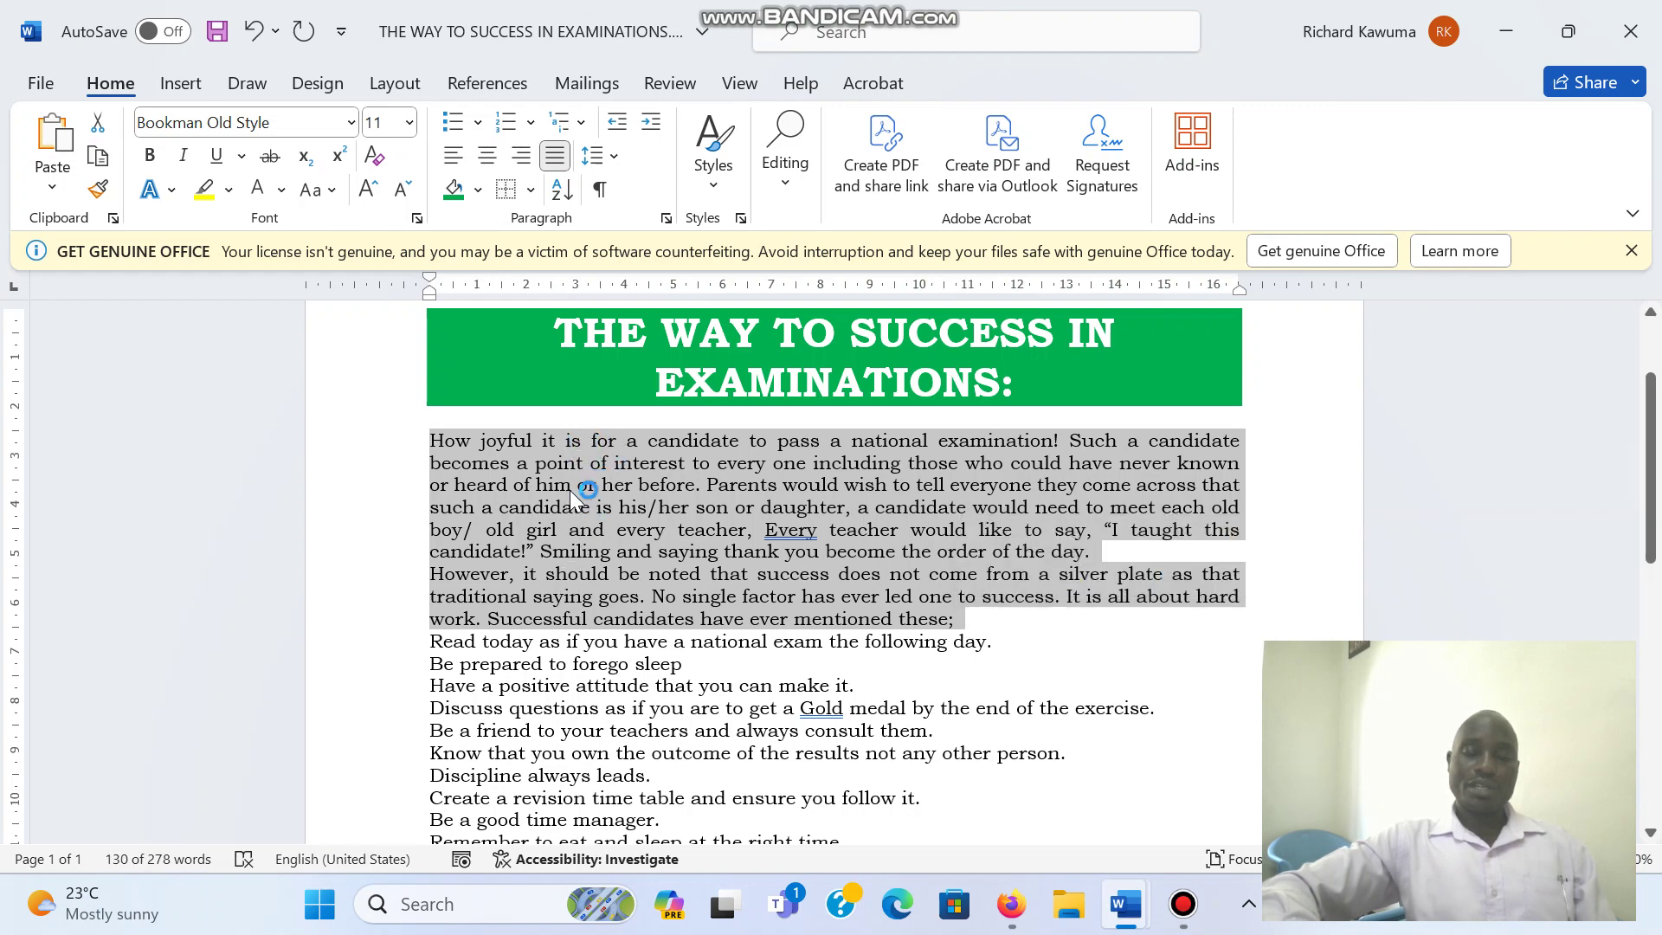
{"action": "left_click", "coordinate": [657, 130]}
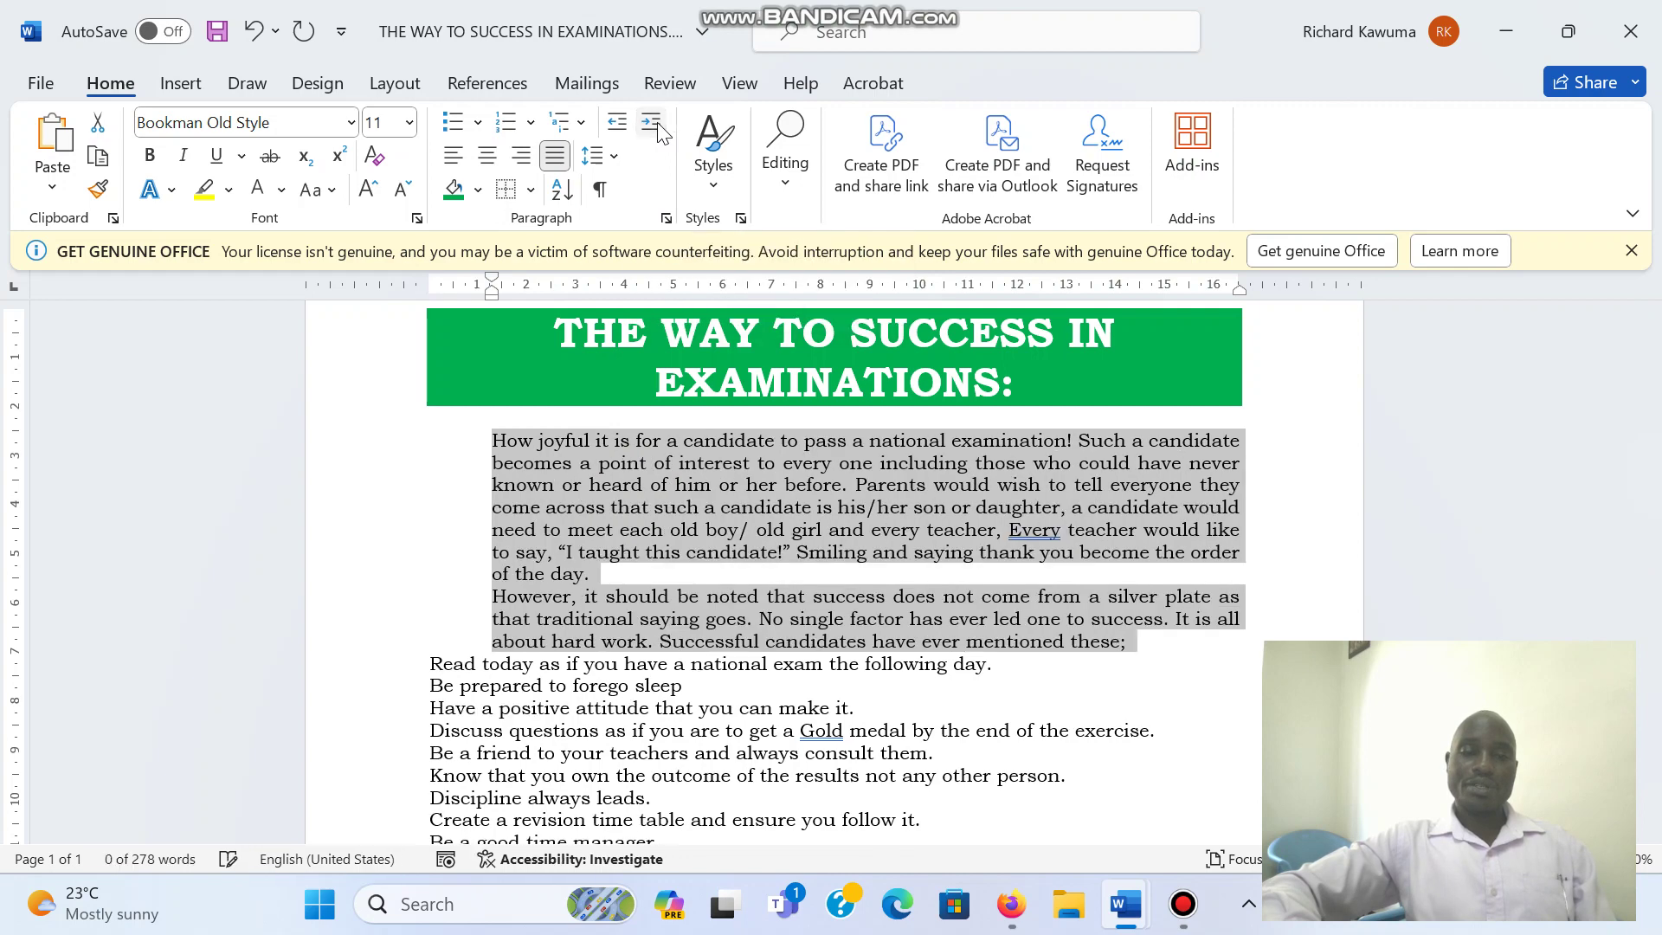
{"action": "left_click", "coordinate": [657, 130]}
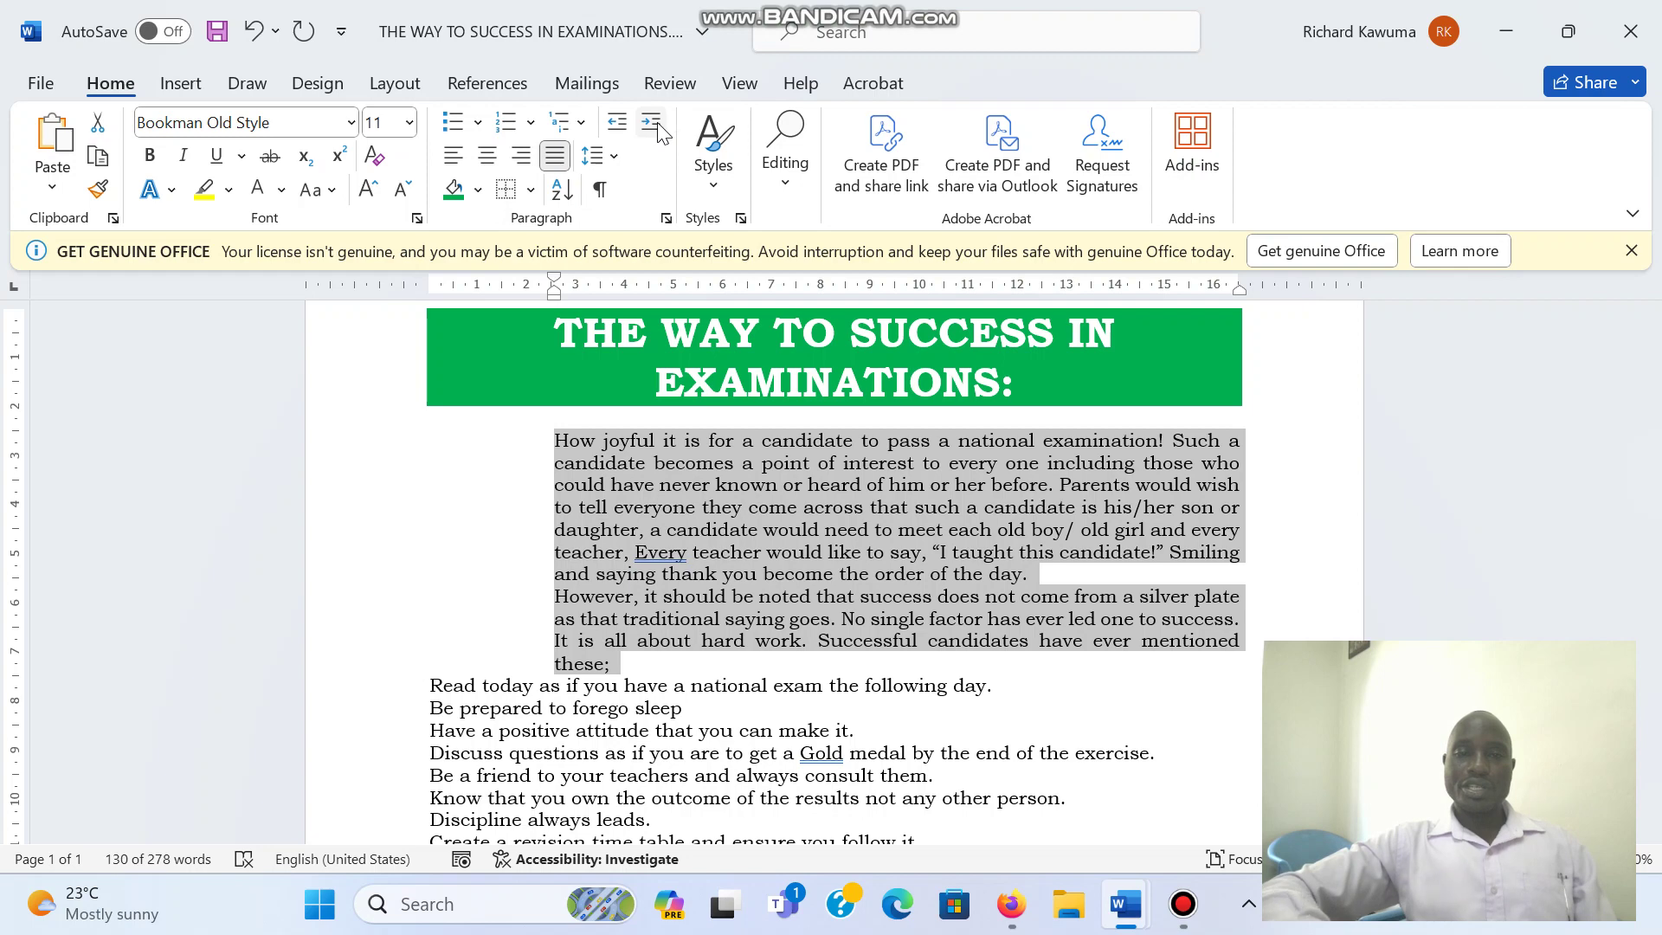
{"action": "left_click", "coordinate": [618, 126]}
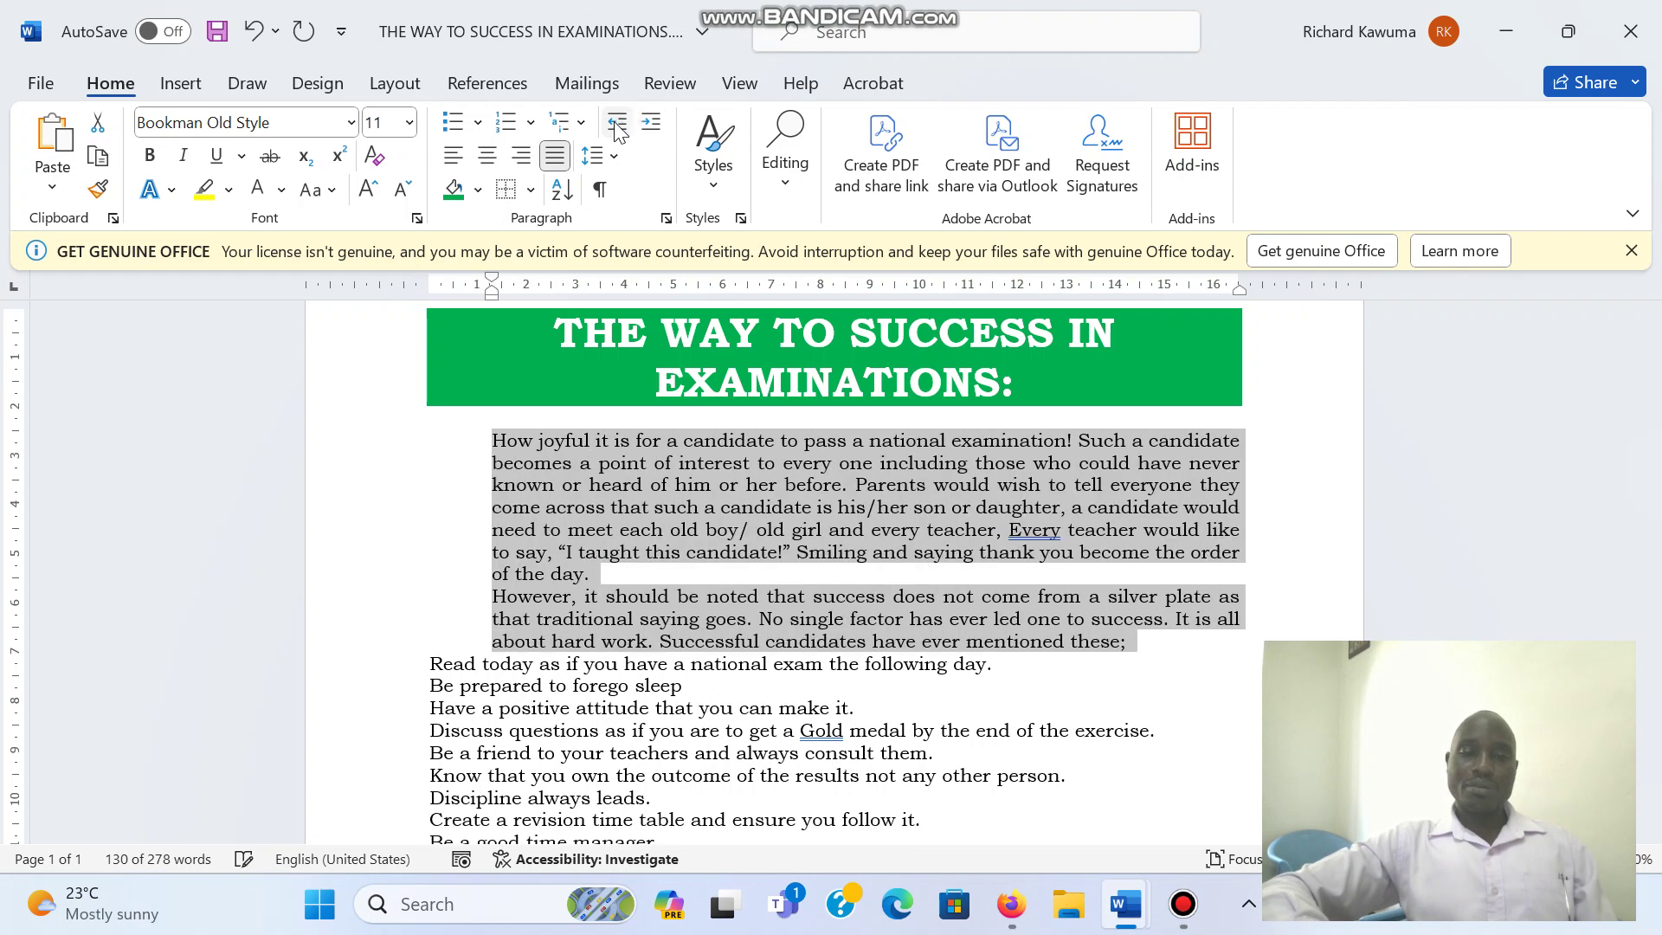
{"action": "left_click", "coordinate": [618, 126]}
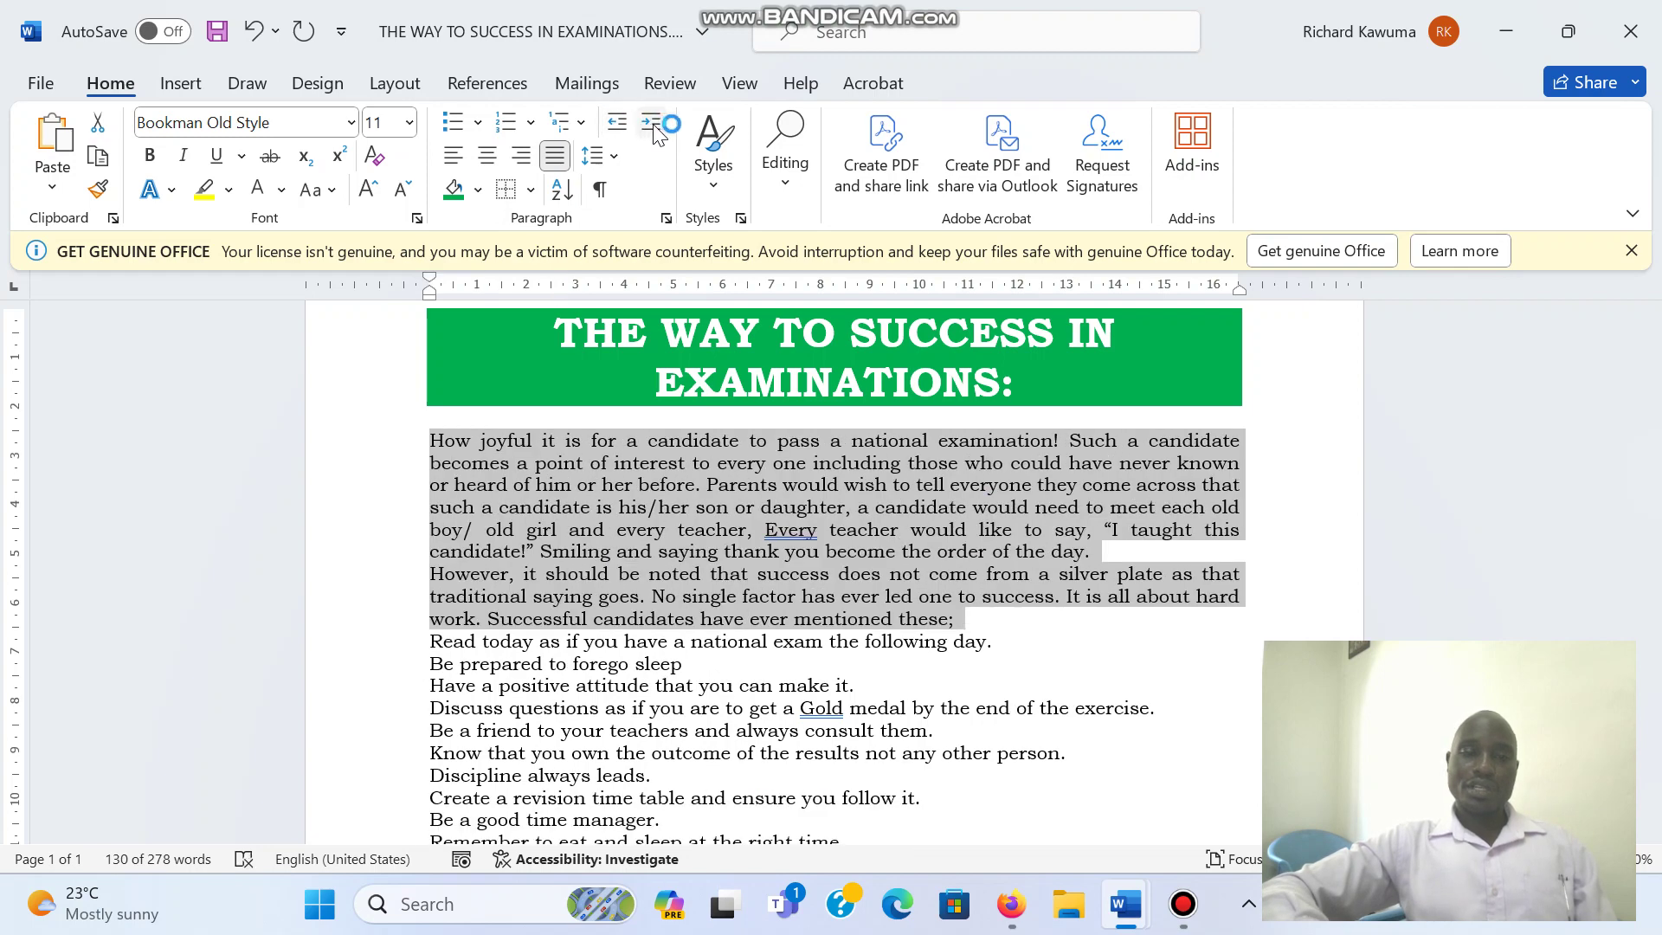
{"action": "left_click", "coordinate": [653, 128]}
{"action": "left_click", "coordinate": [649, 126]}
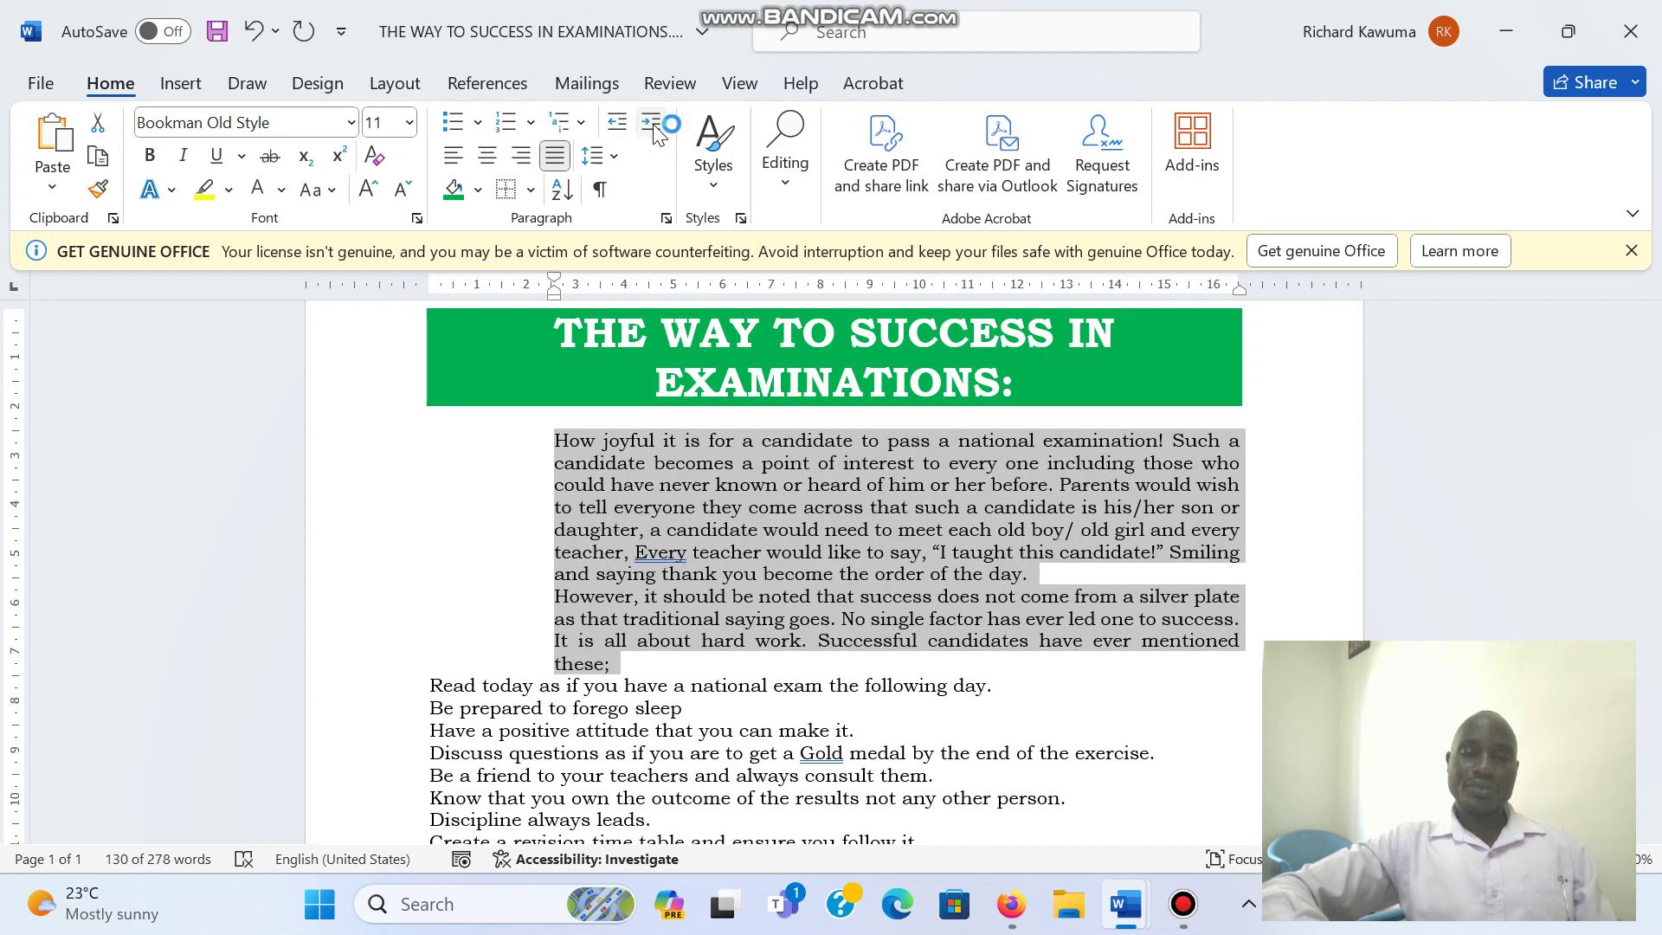
{"action": "left_click", "coordinate": [620, 127]}
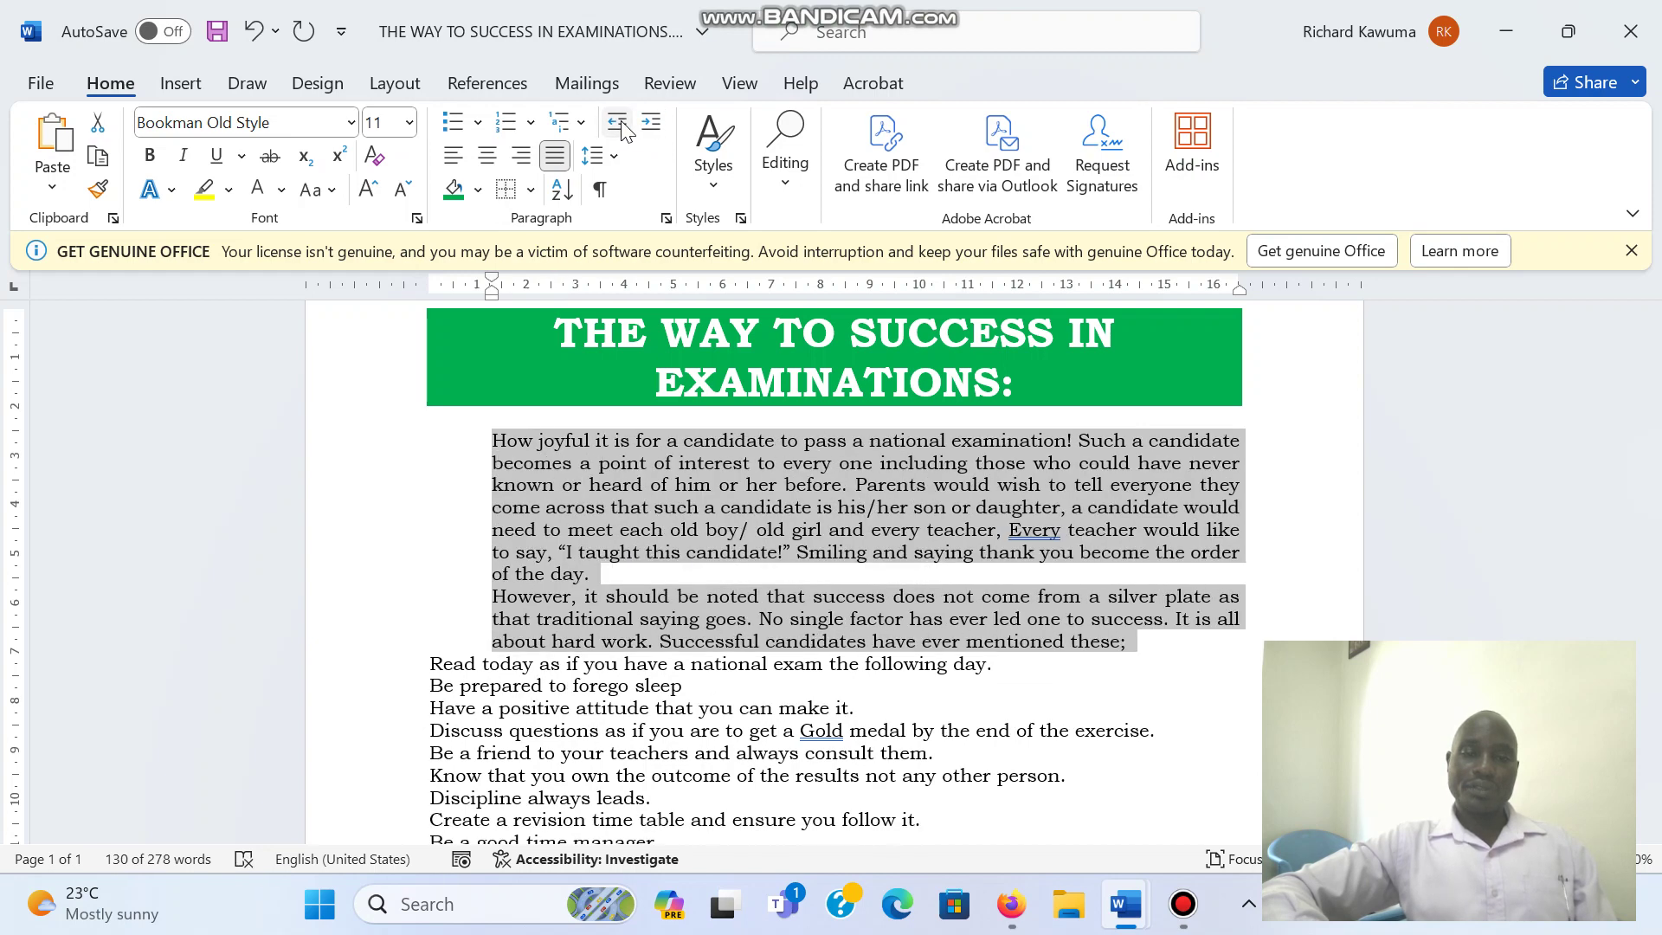
{"action": "left_click", "coordinate": [620, 126]}
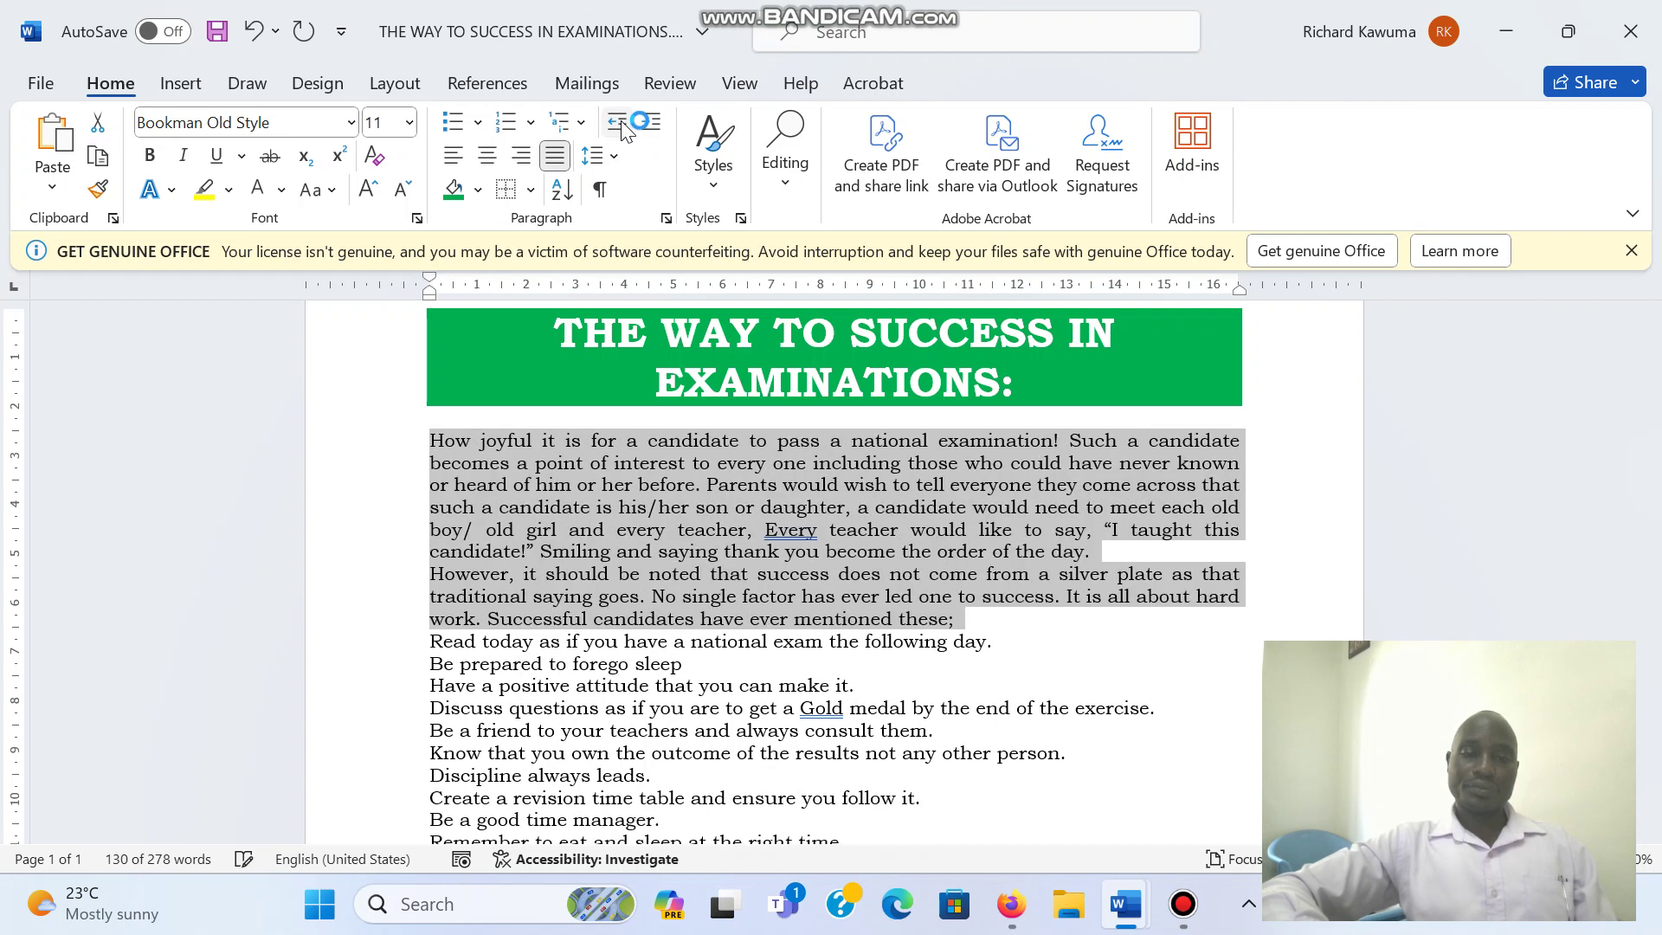
{"action": "left_click", "coordinate": [678, 481]}
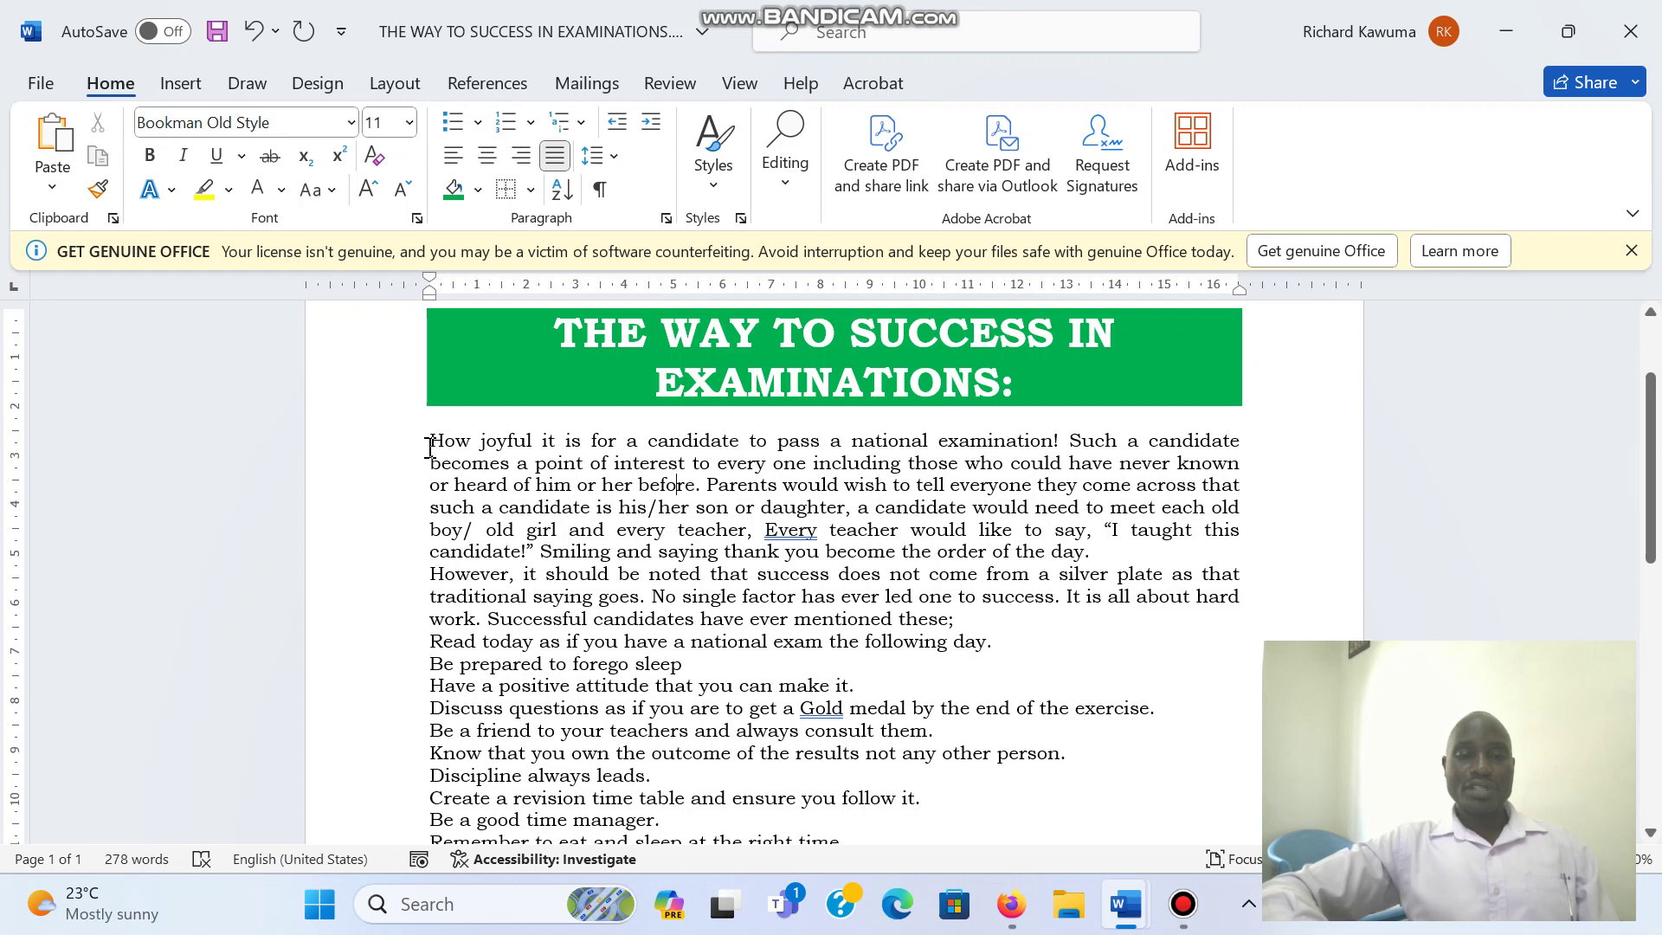
- Select the body text and apply 2.0 line spacing
{"action": "left_click_drag", "start_coordinate": [429, 447], "coordinate": [806, 715]}
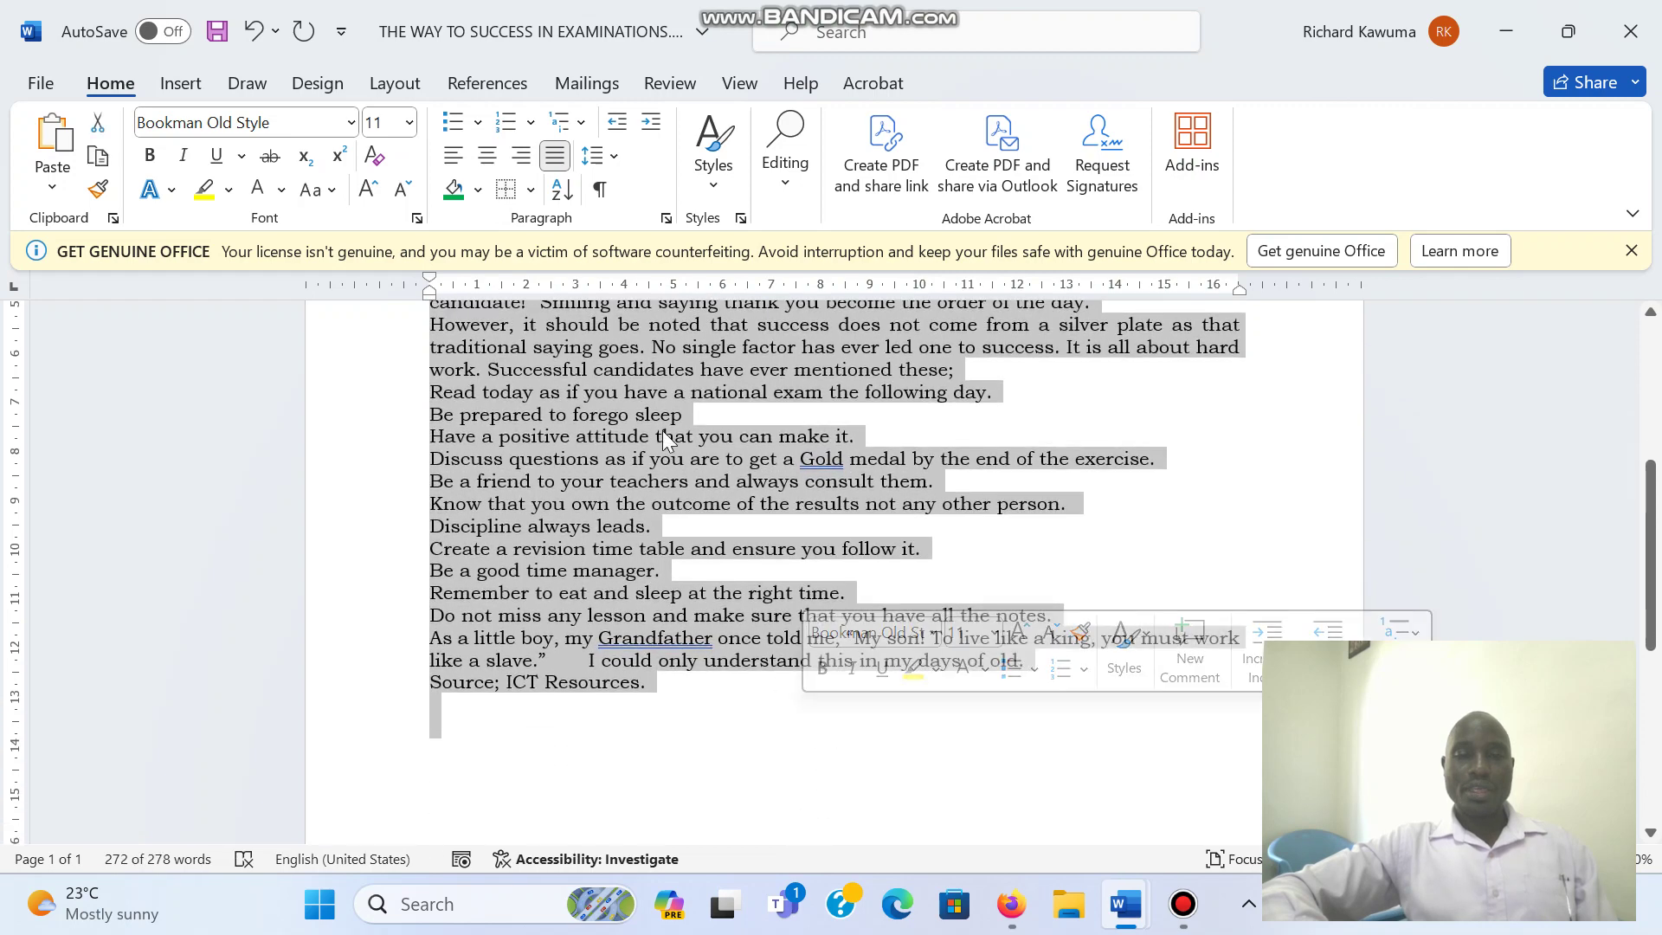
{"action": "left_click", "coordinate": [613, 156]}
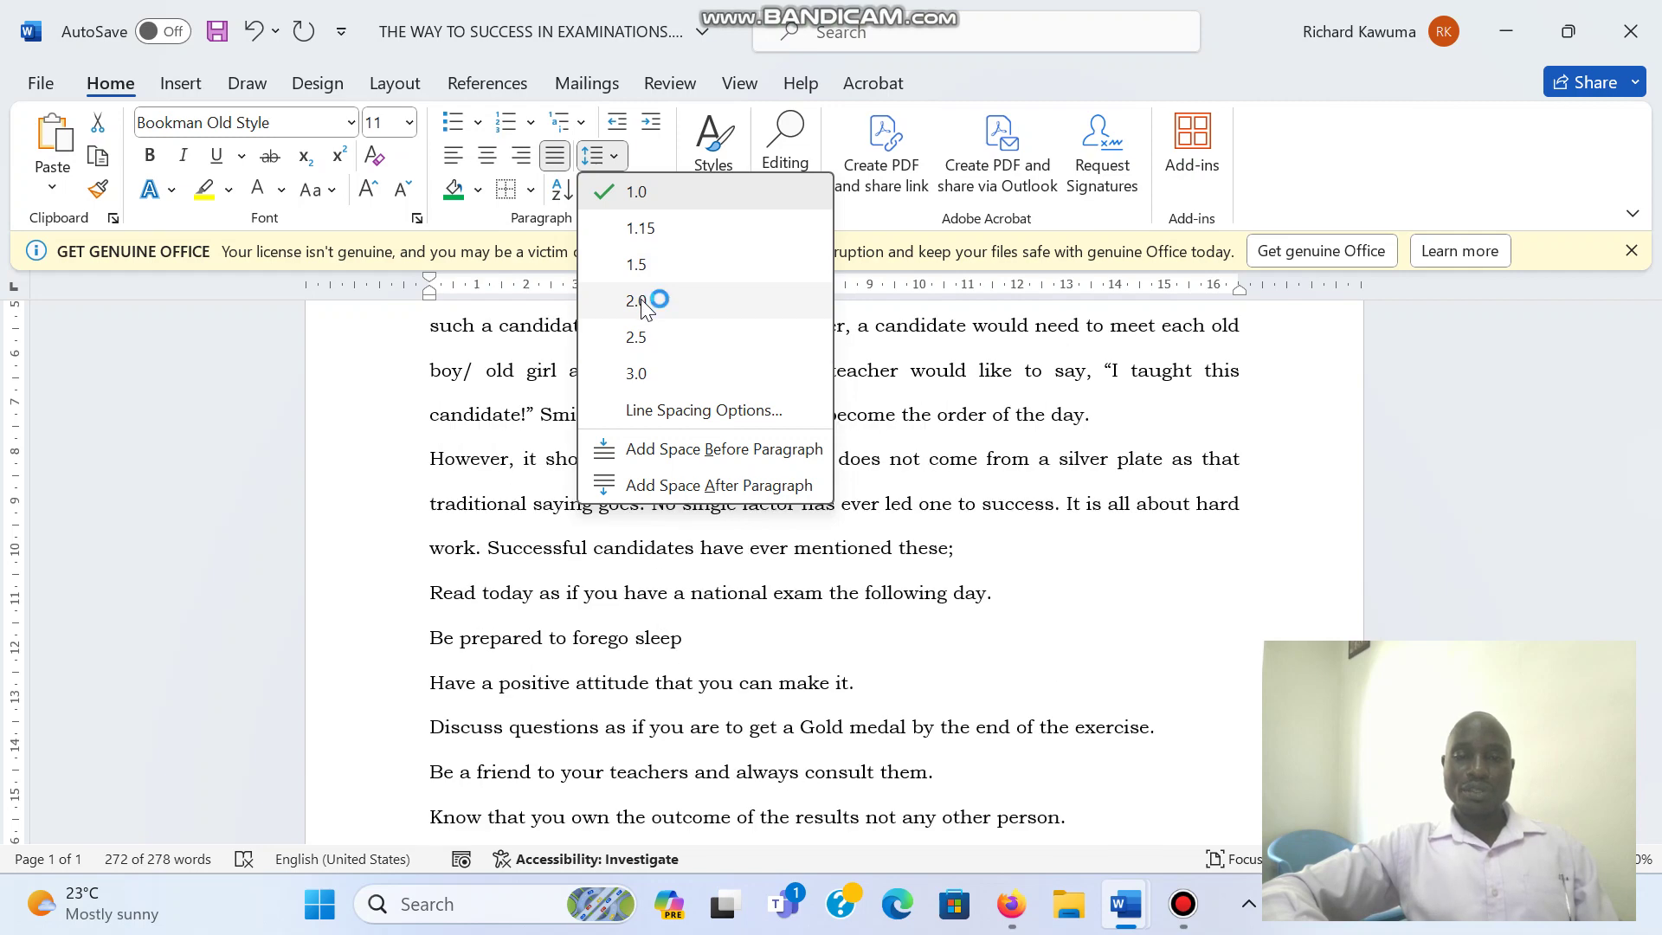
{"action": "left_click", "coordinate": [642, 302]}
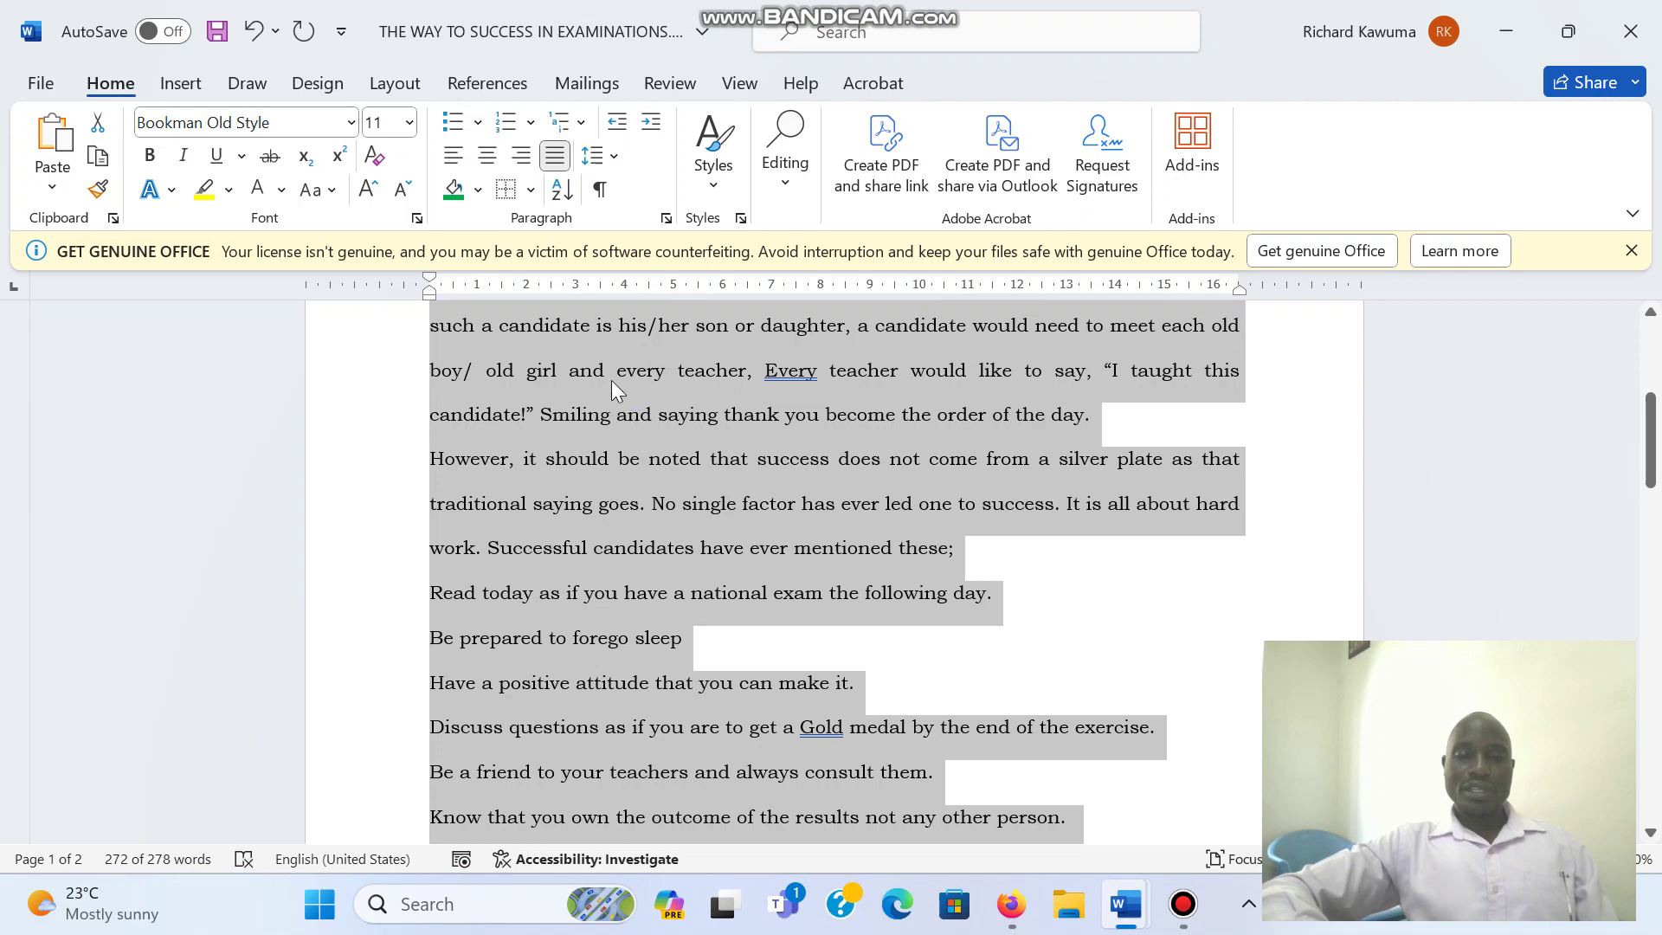
- In Line Spacing Options, set 6 pt before, 6 pt after and 1.5 lines spacing
{"action": "left_click", "coordinate": [619, 164]}
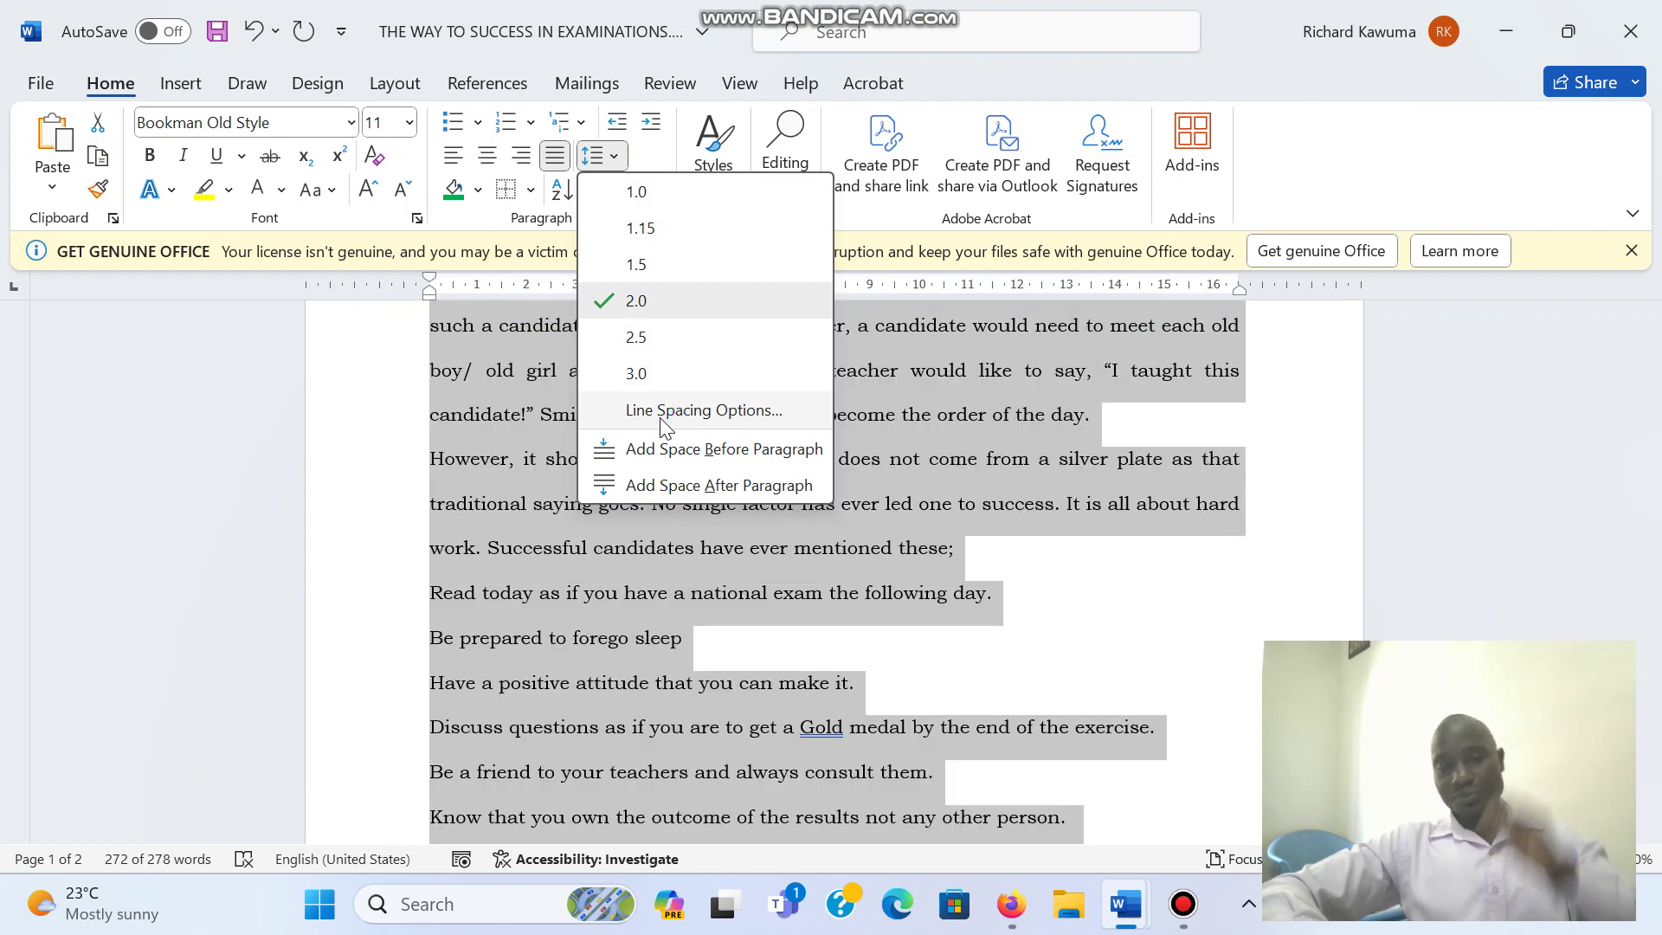
{"action": "left_click", "coordinate": [660, 412]}
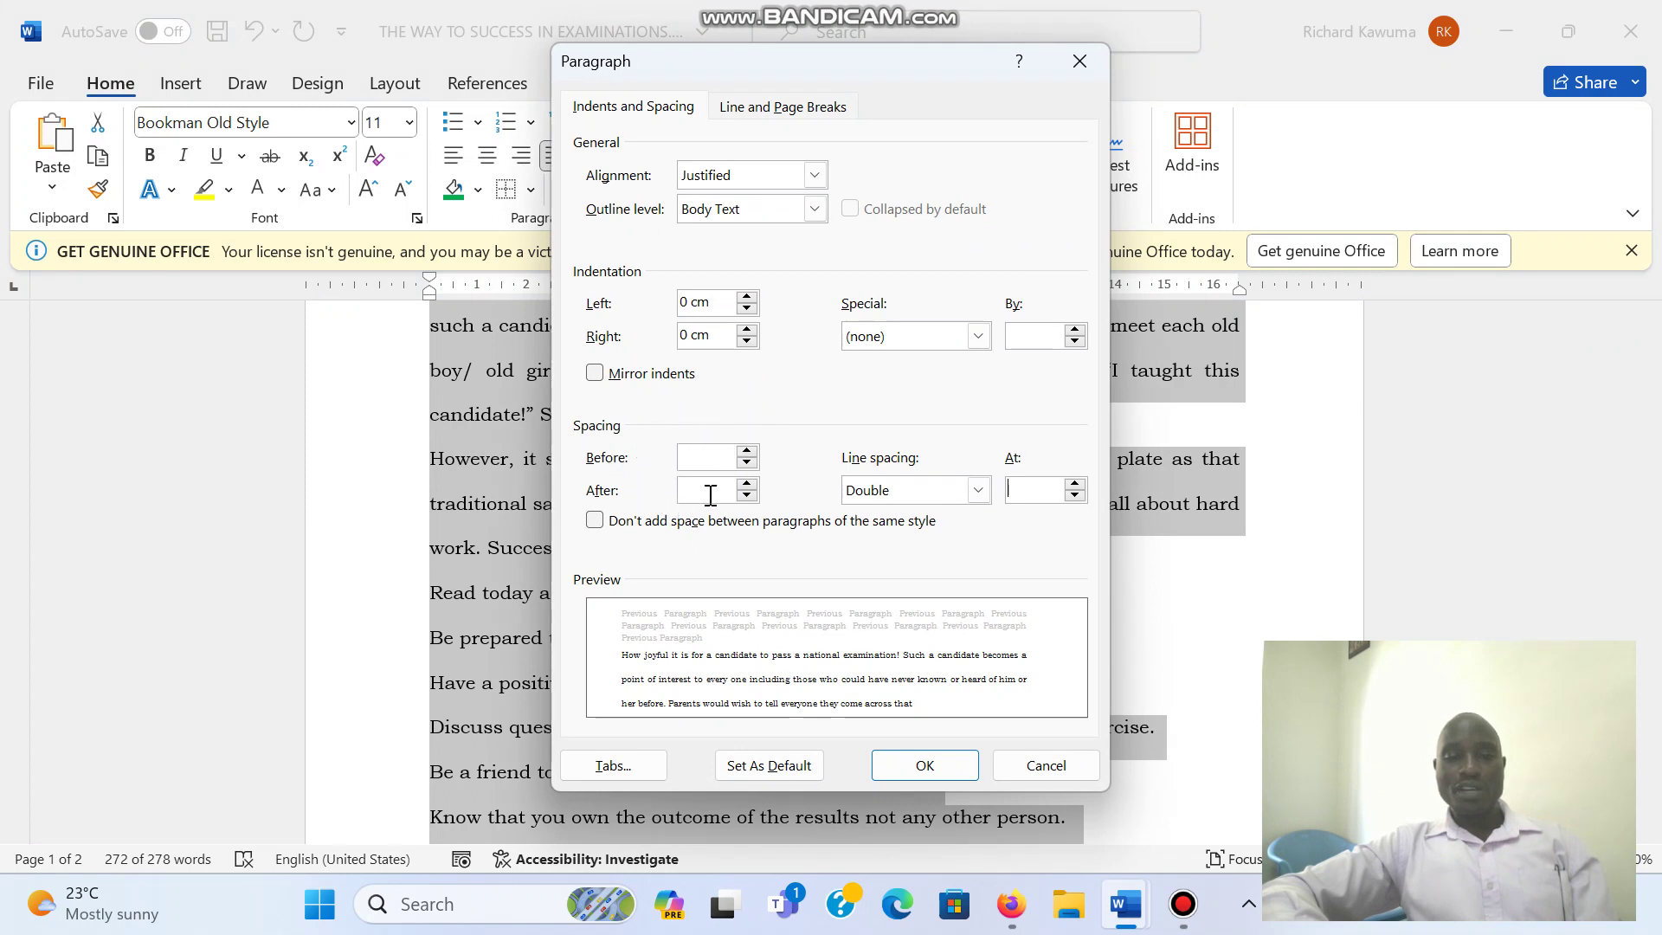
{"action": "left_click", "coordinate": [746, 460]}
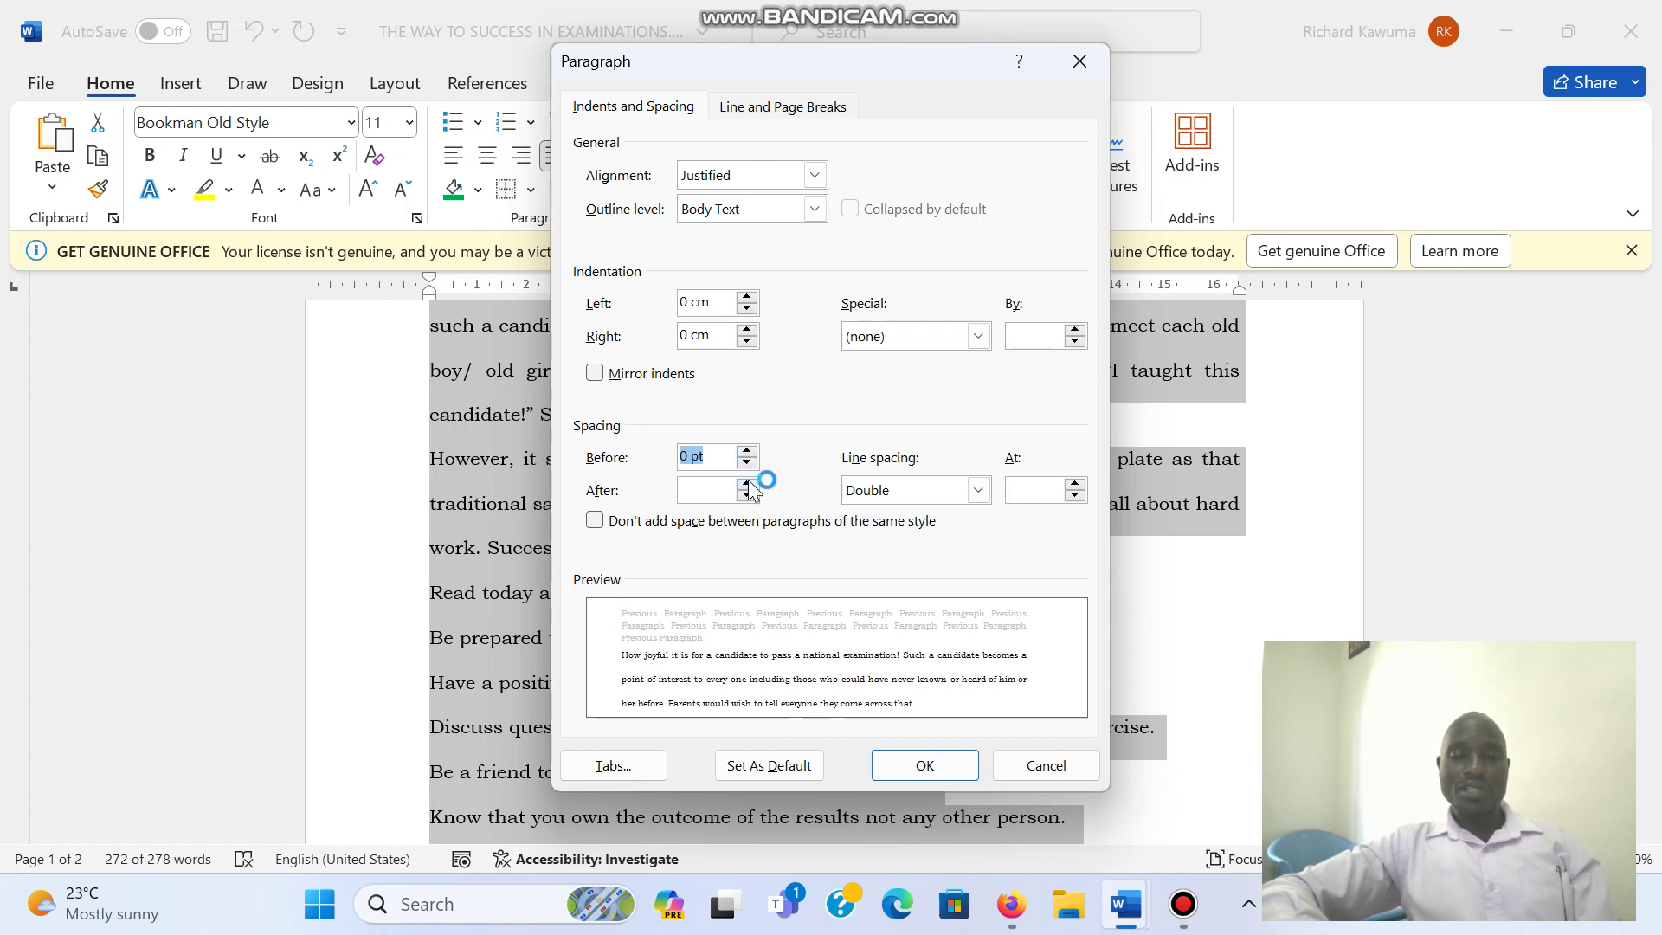
{"action": "left_click", "coordinate": [748, 482]}
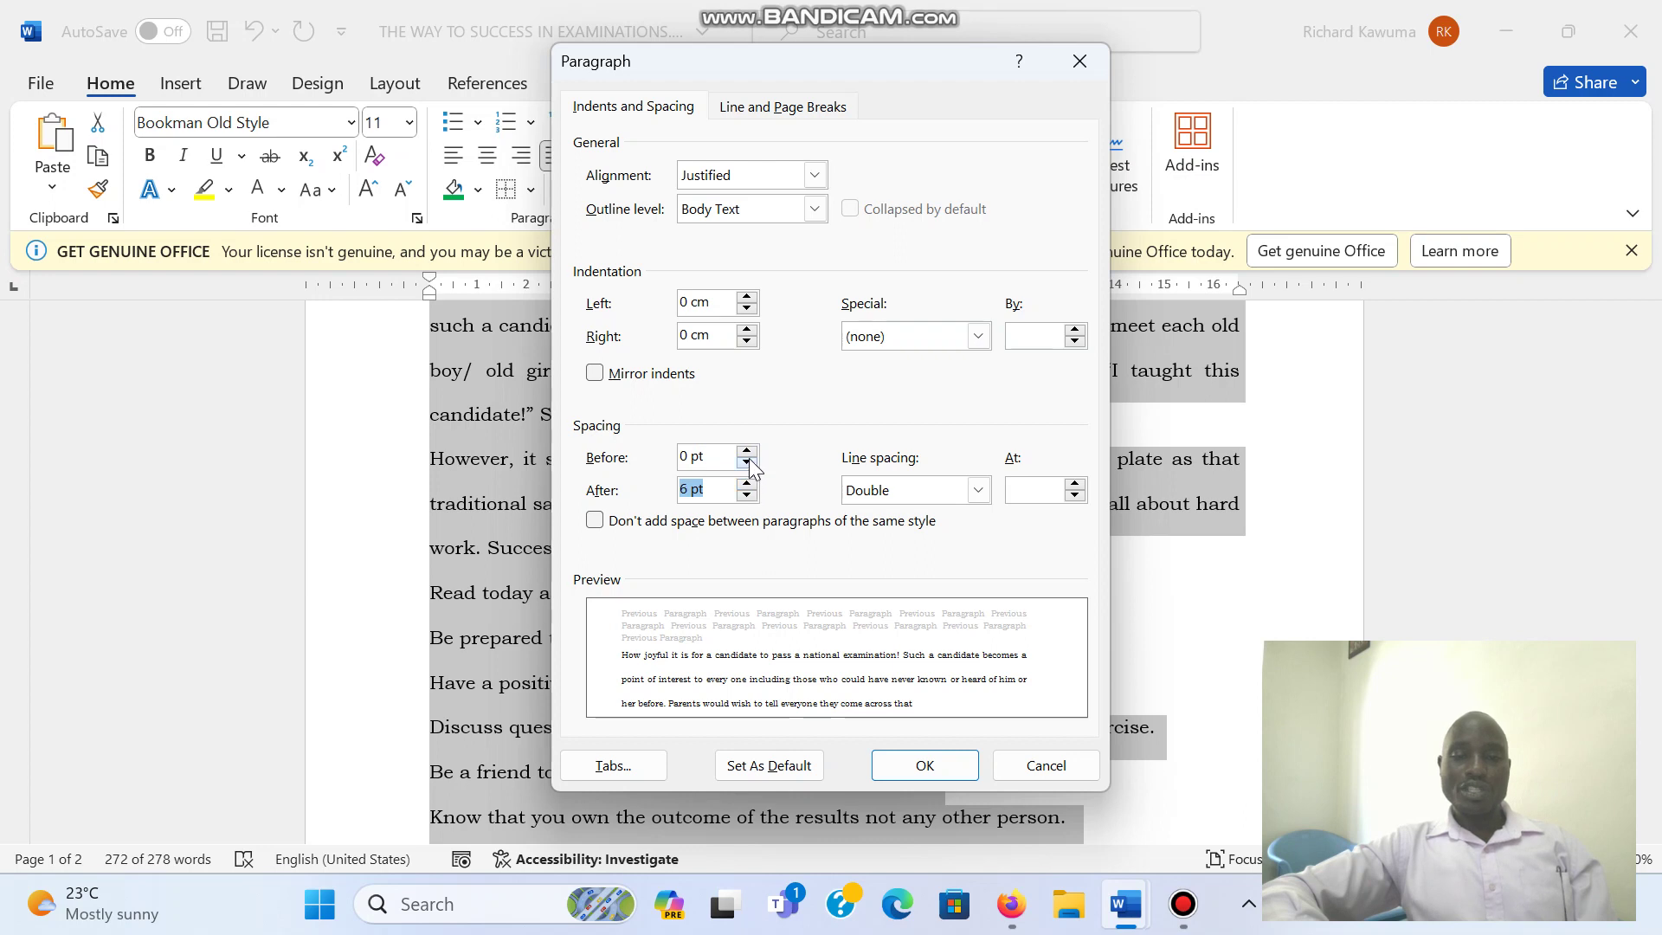
{"action": "left_click", "coordinate": [747, 452]}
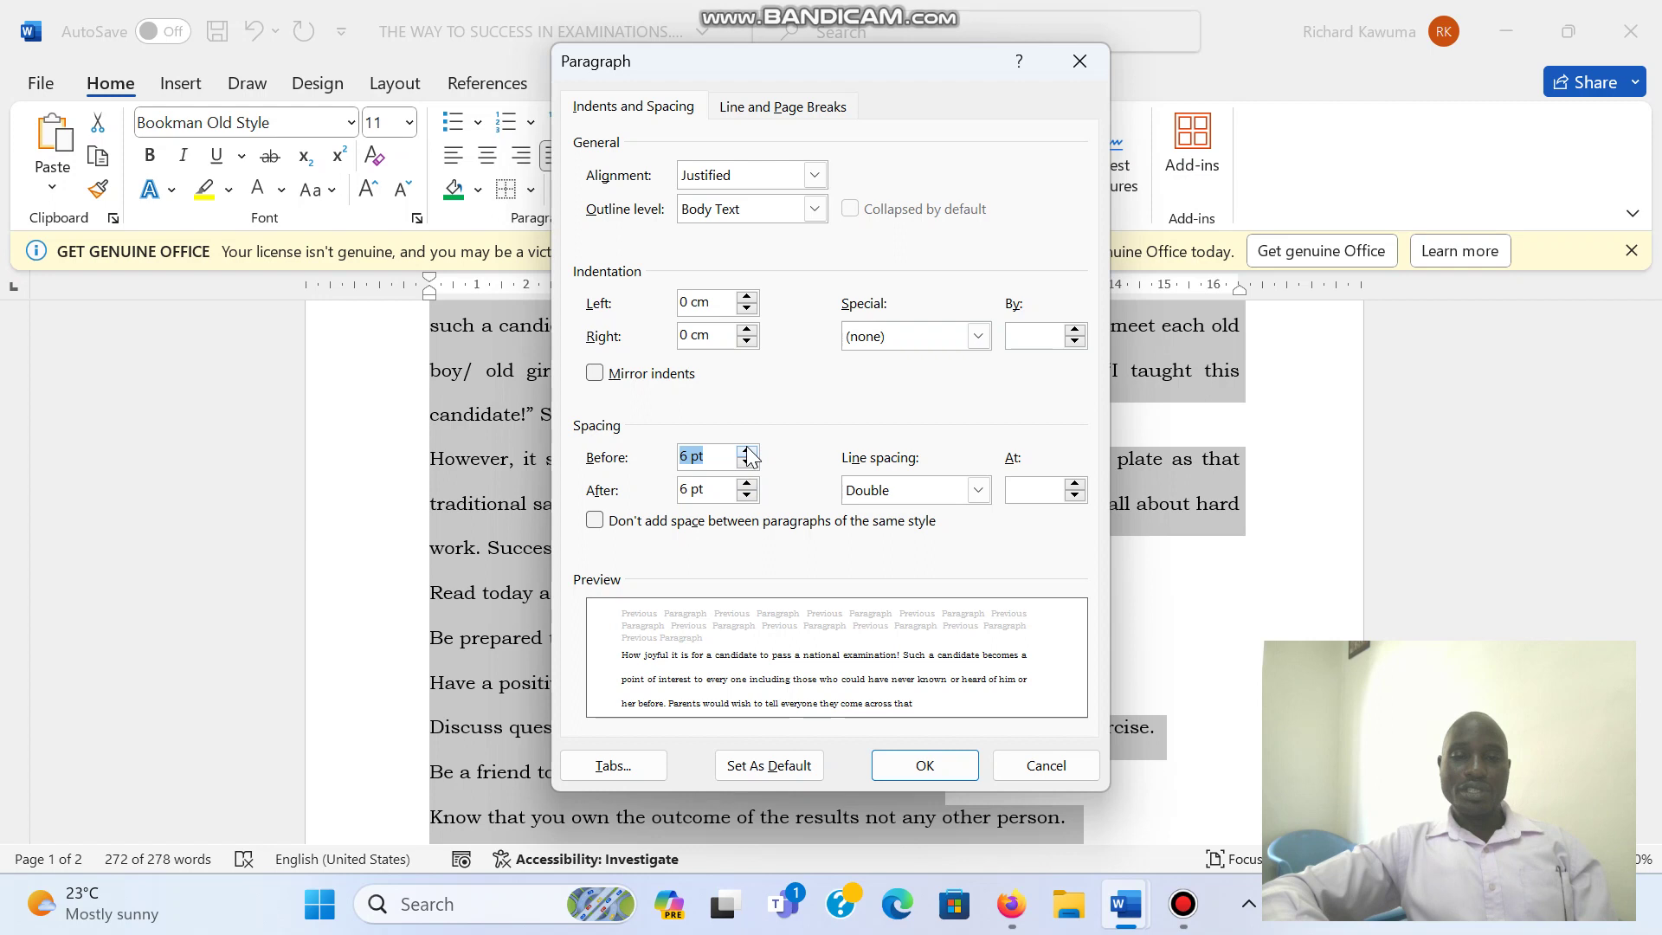
{"action": "left_click", "coordinate": [676, 448]}
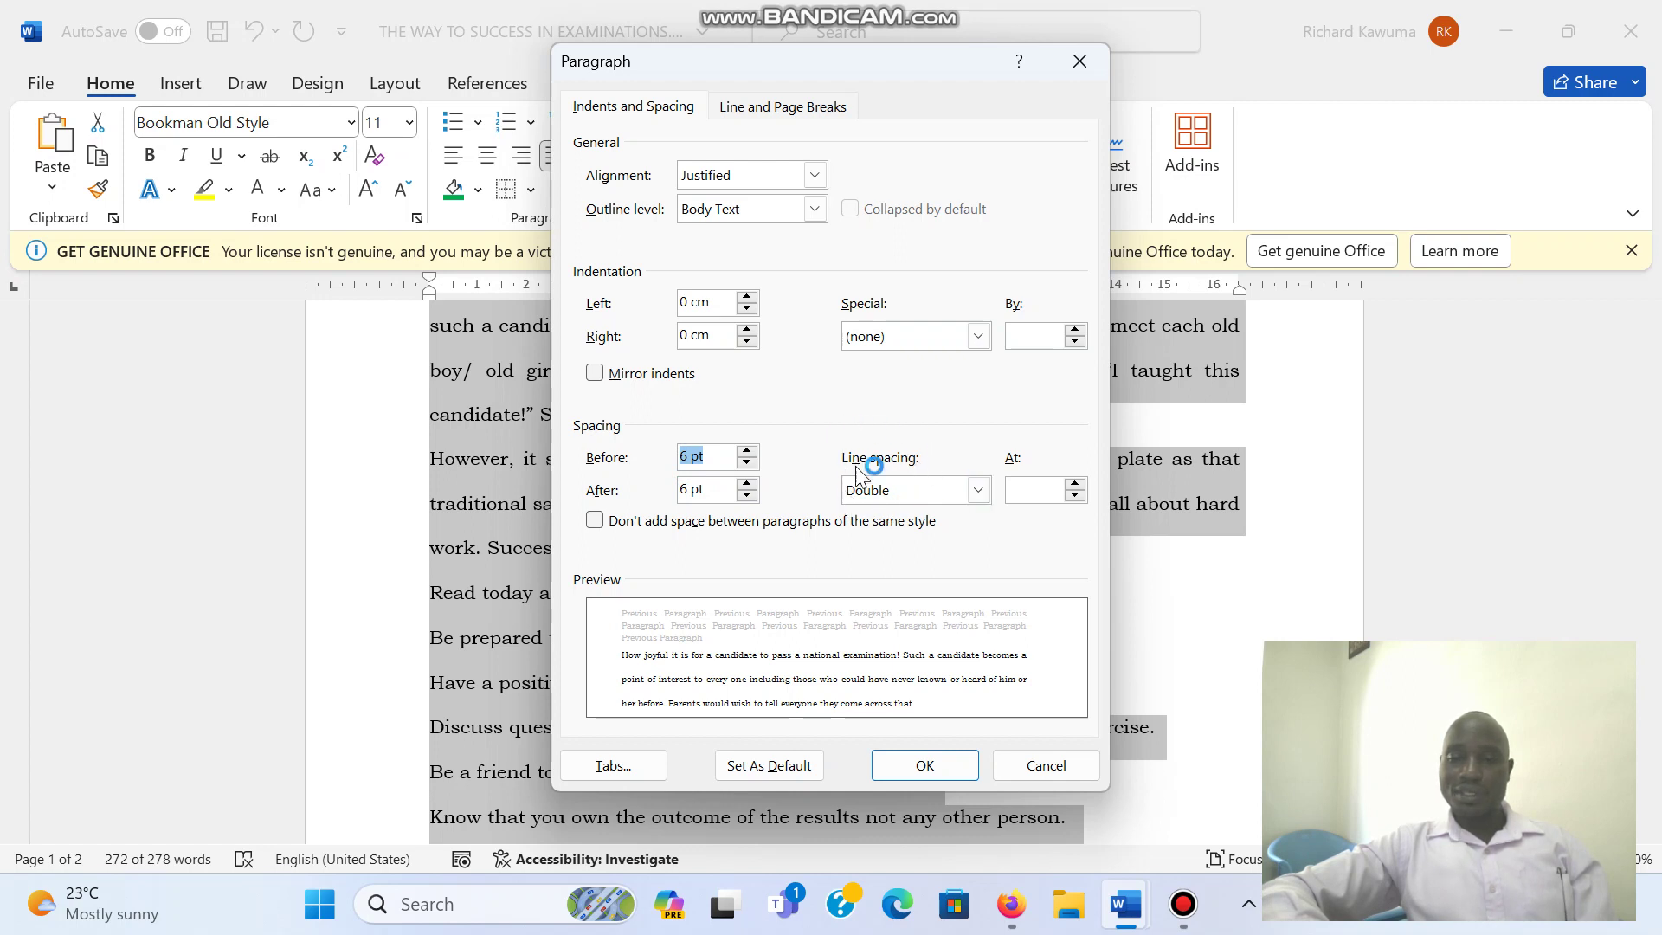
{"action": "left_click", "coordinate": [978, 491]}
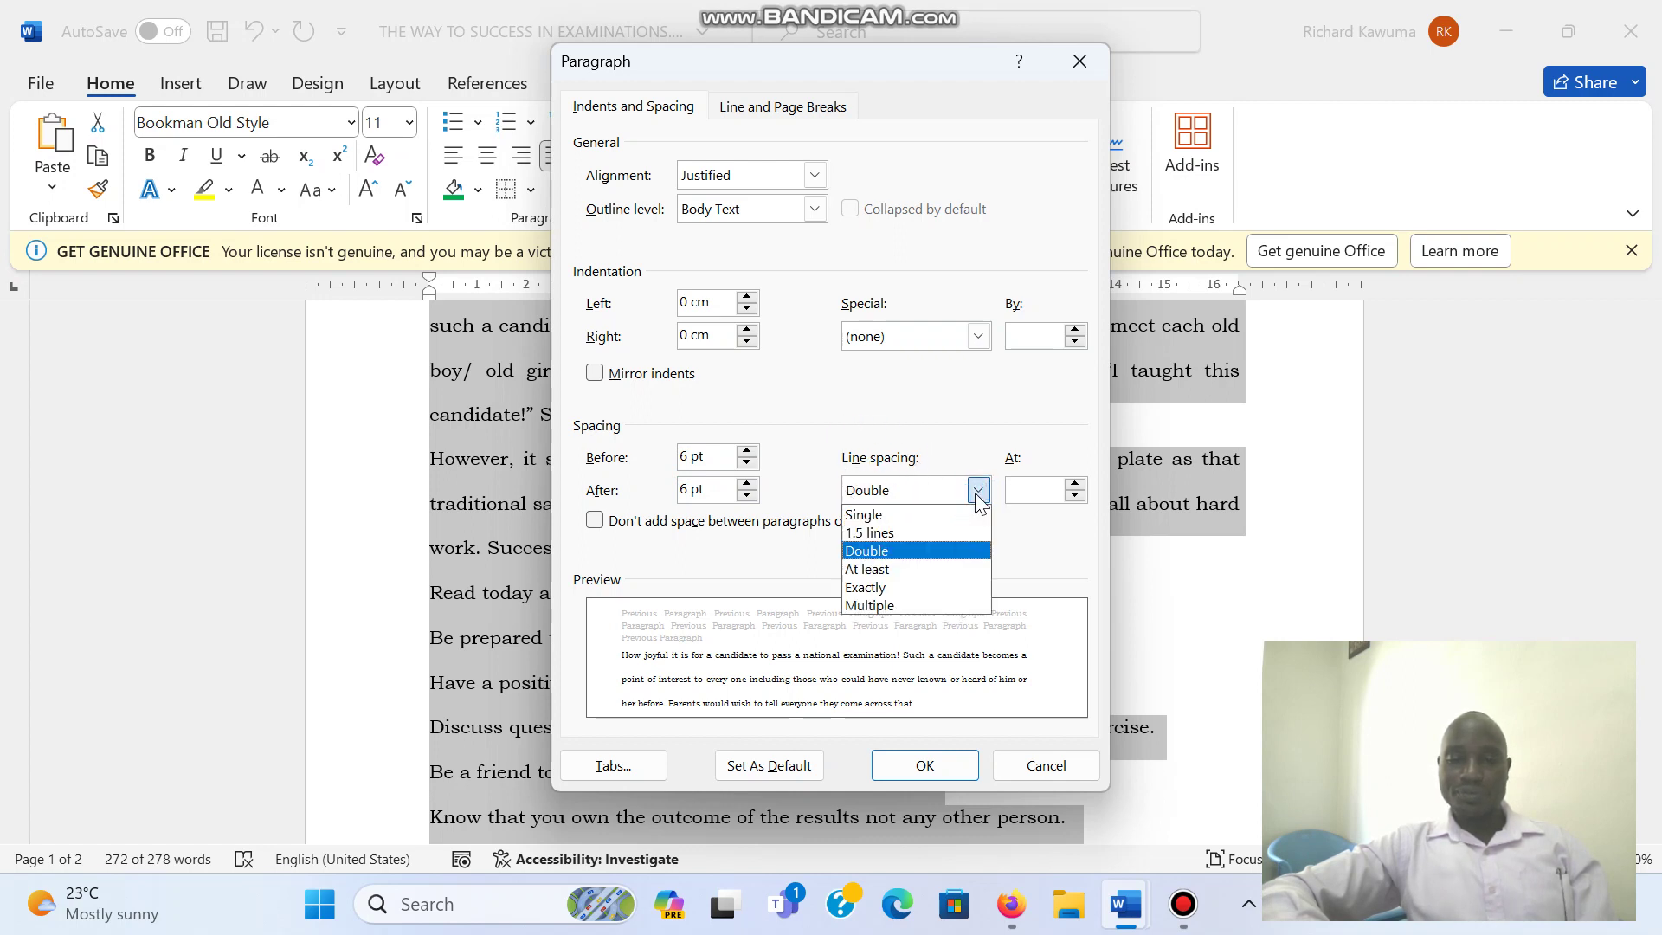
{"action": "left_click", "coordinate": [929, 530]}
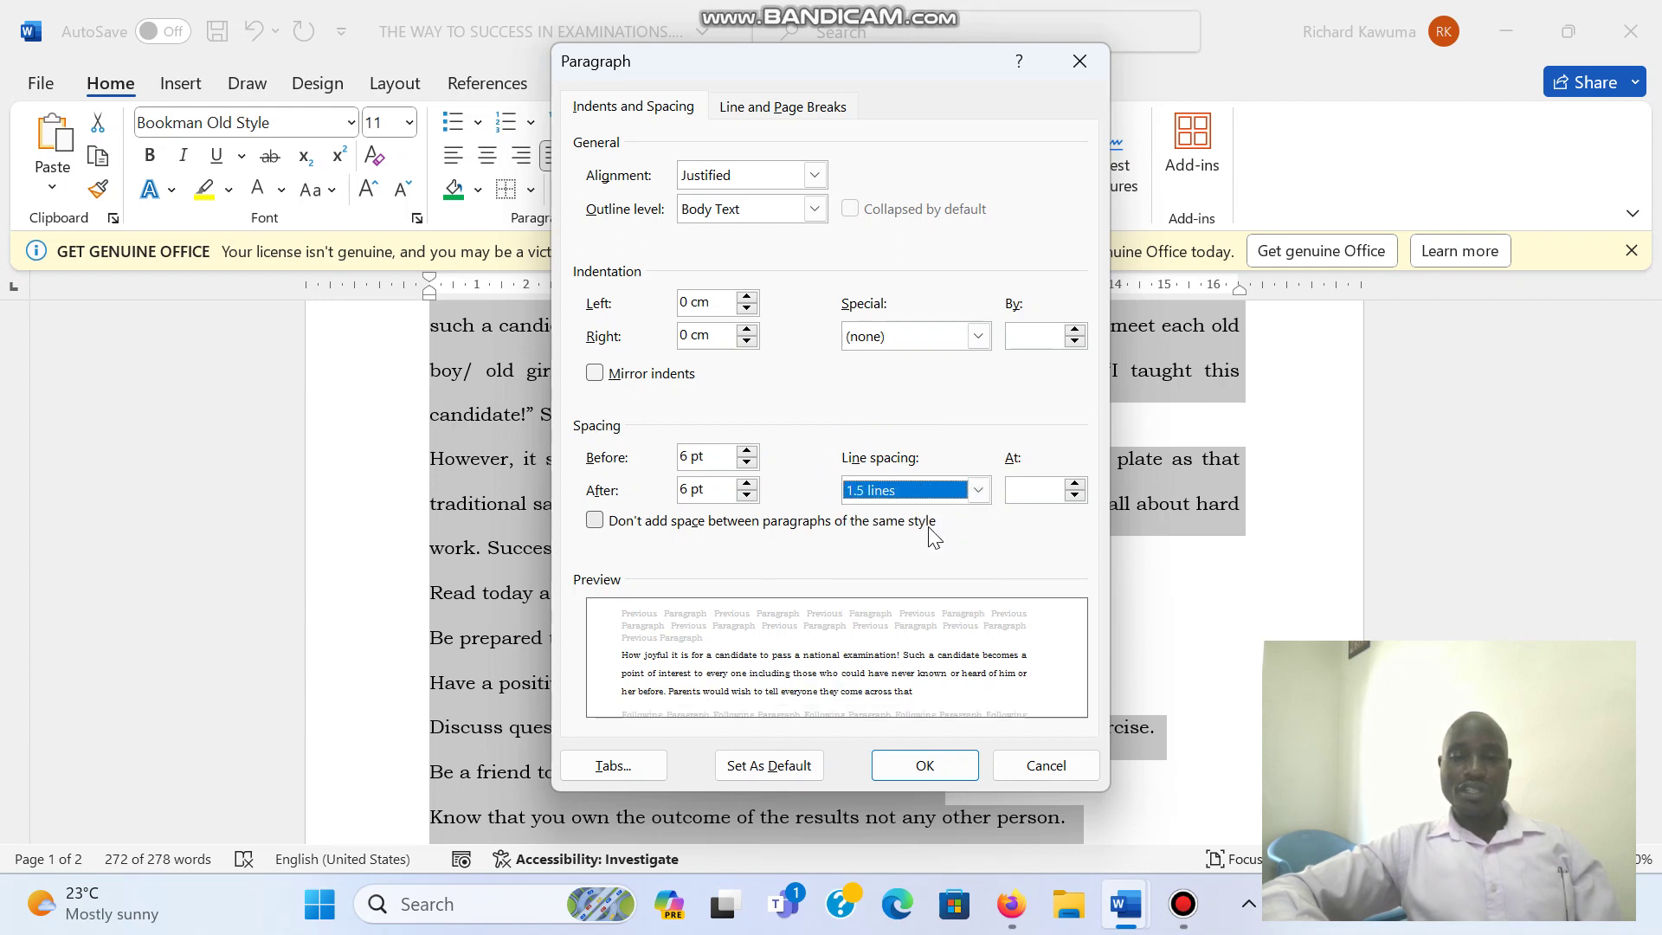
{"action": "left_click", "coordinate": [924, 765]}
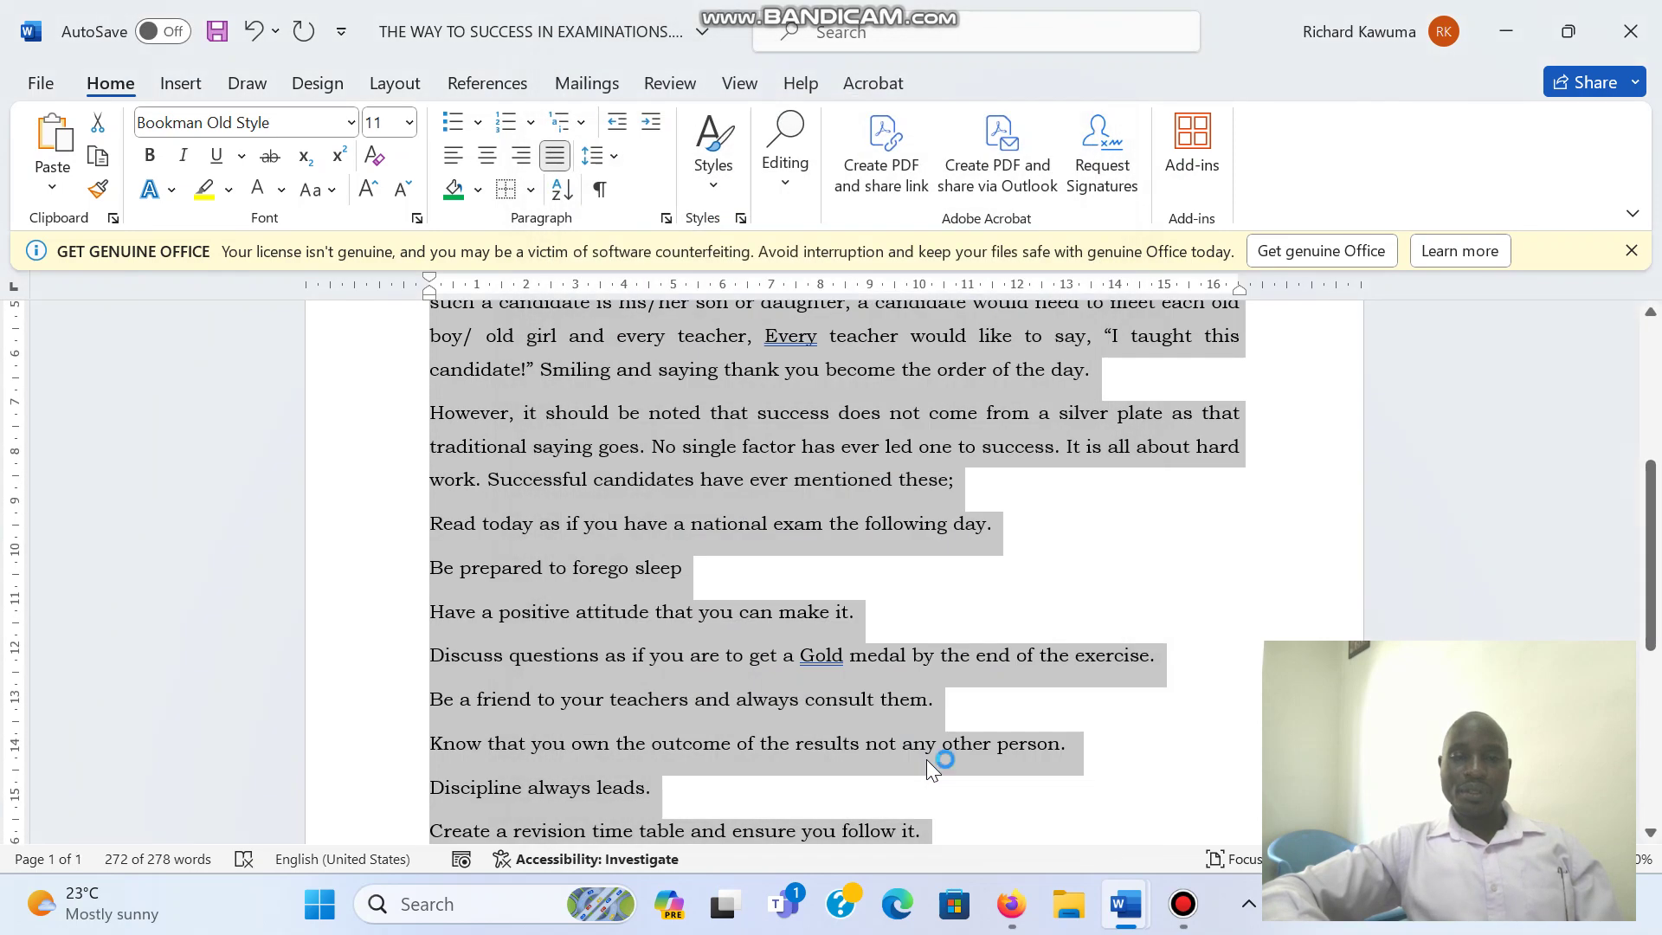
- Change the body text's line spacing to 1.0 and deselect it
{"action": "left_click", "coordinate": [620, 165]}
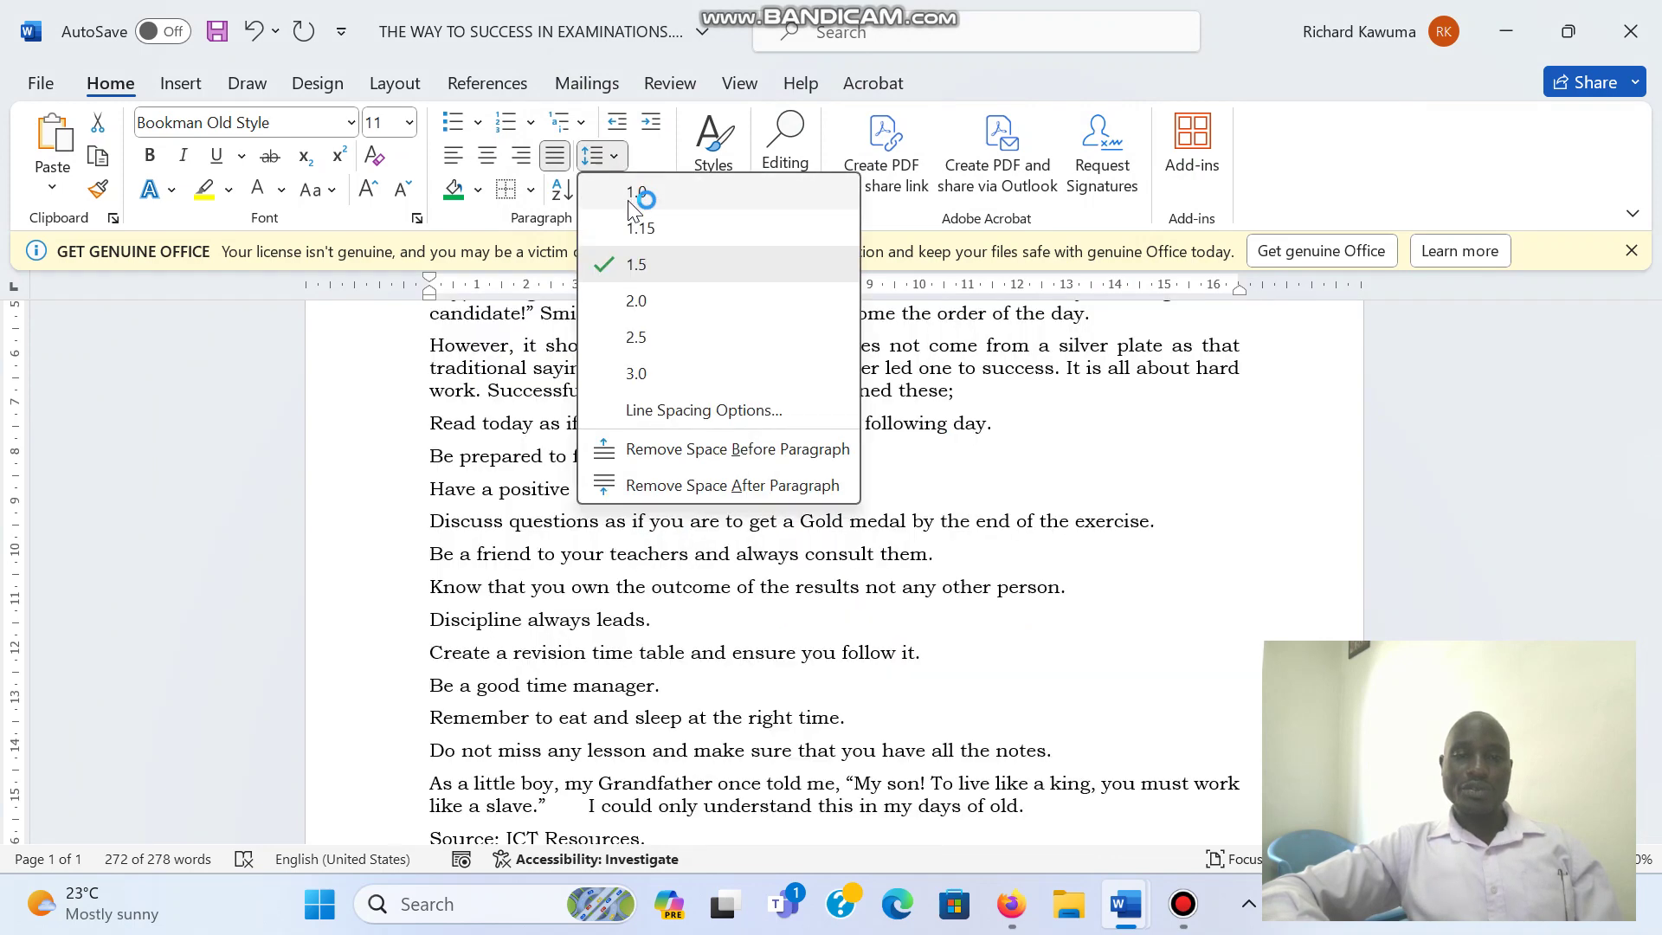
{"action": "left_click", "coordinate": [634, 205]}
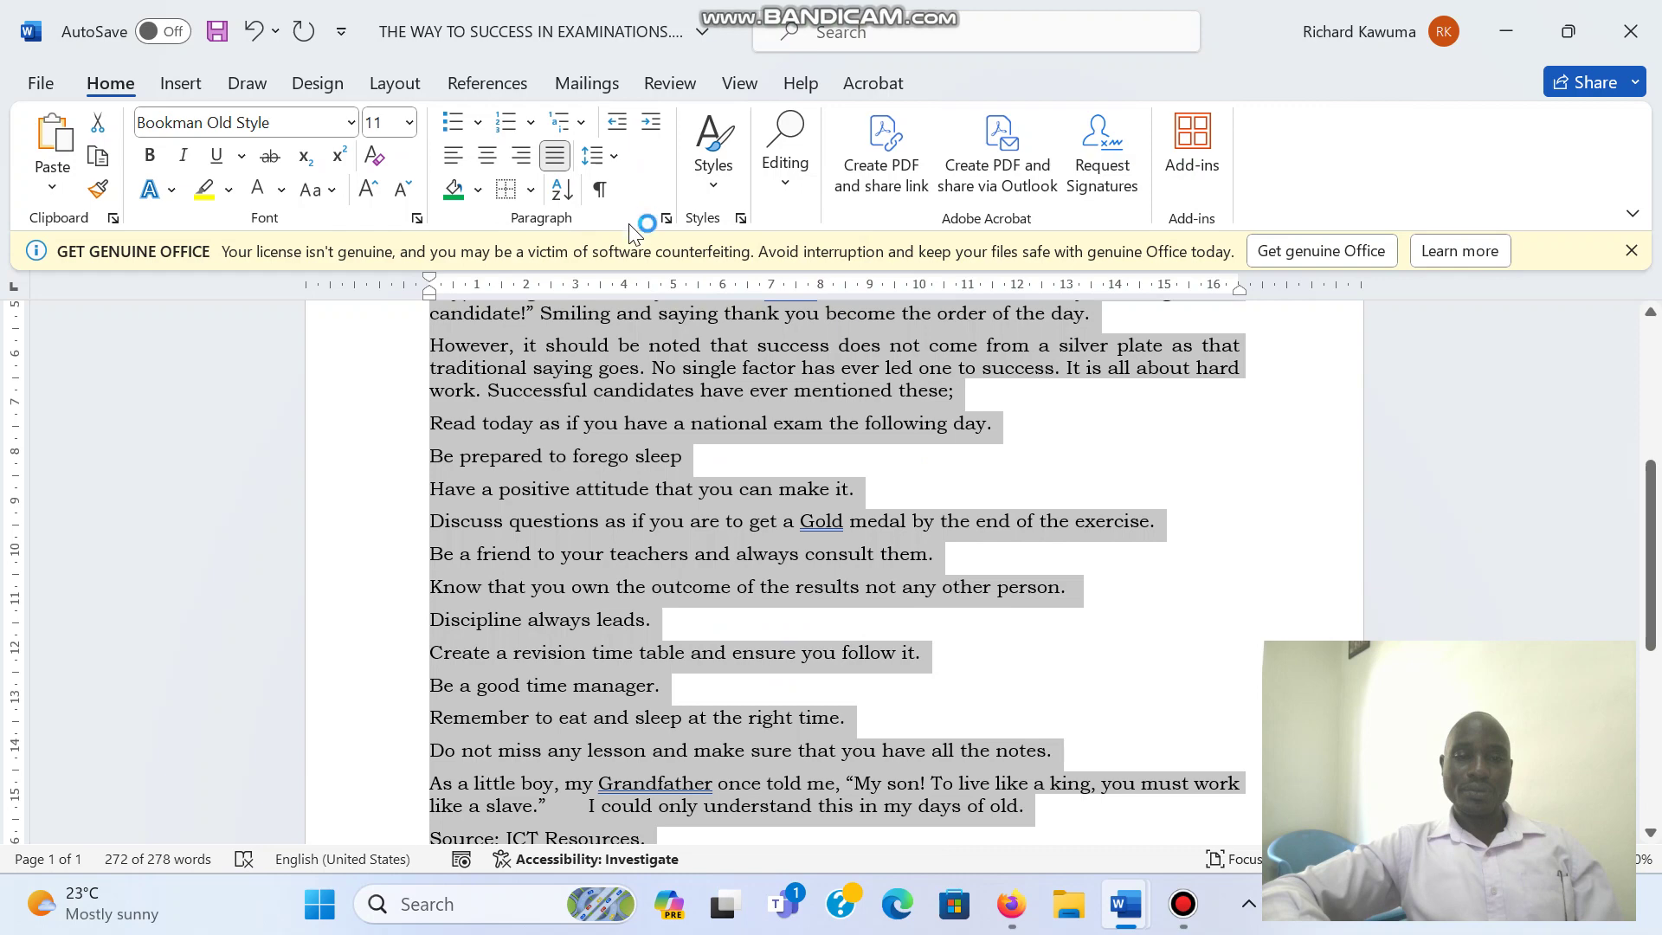
{"action": "left_click", "coordinate": [672, 431]}
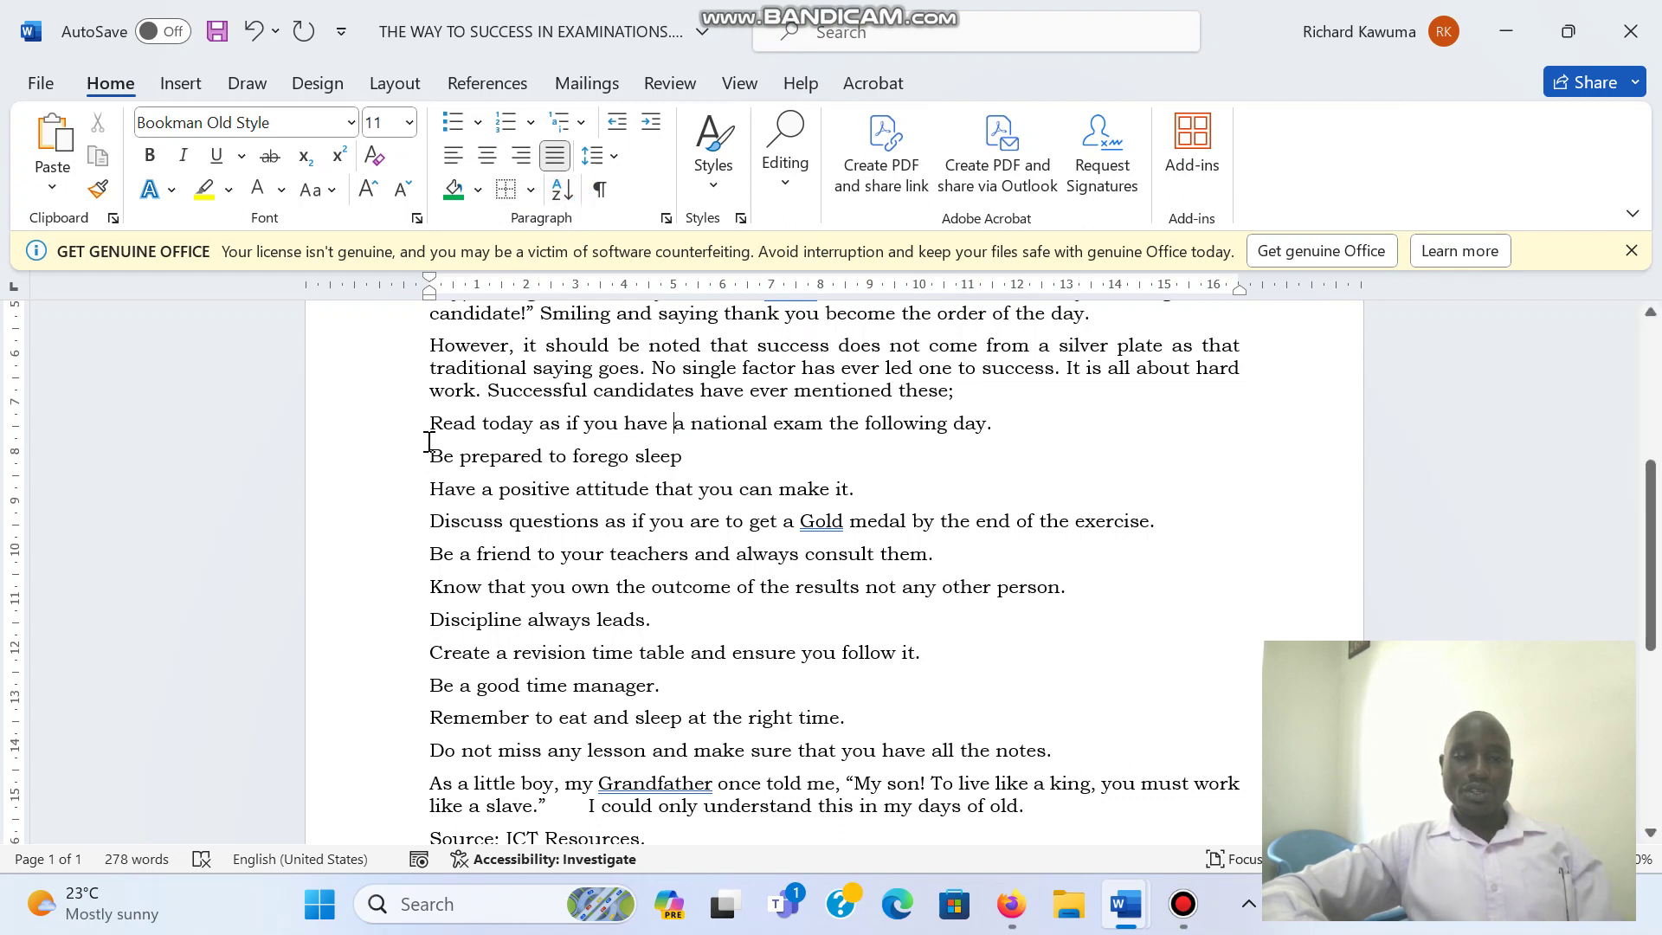
- Indent the eight exam tips and sort them descending, from 'Know that you own' to 'Be a friend'
{"action": "left_click_drag", "start_coordinate": [434, 460], "coordinate": [663, 688]}
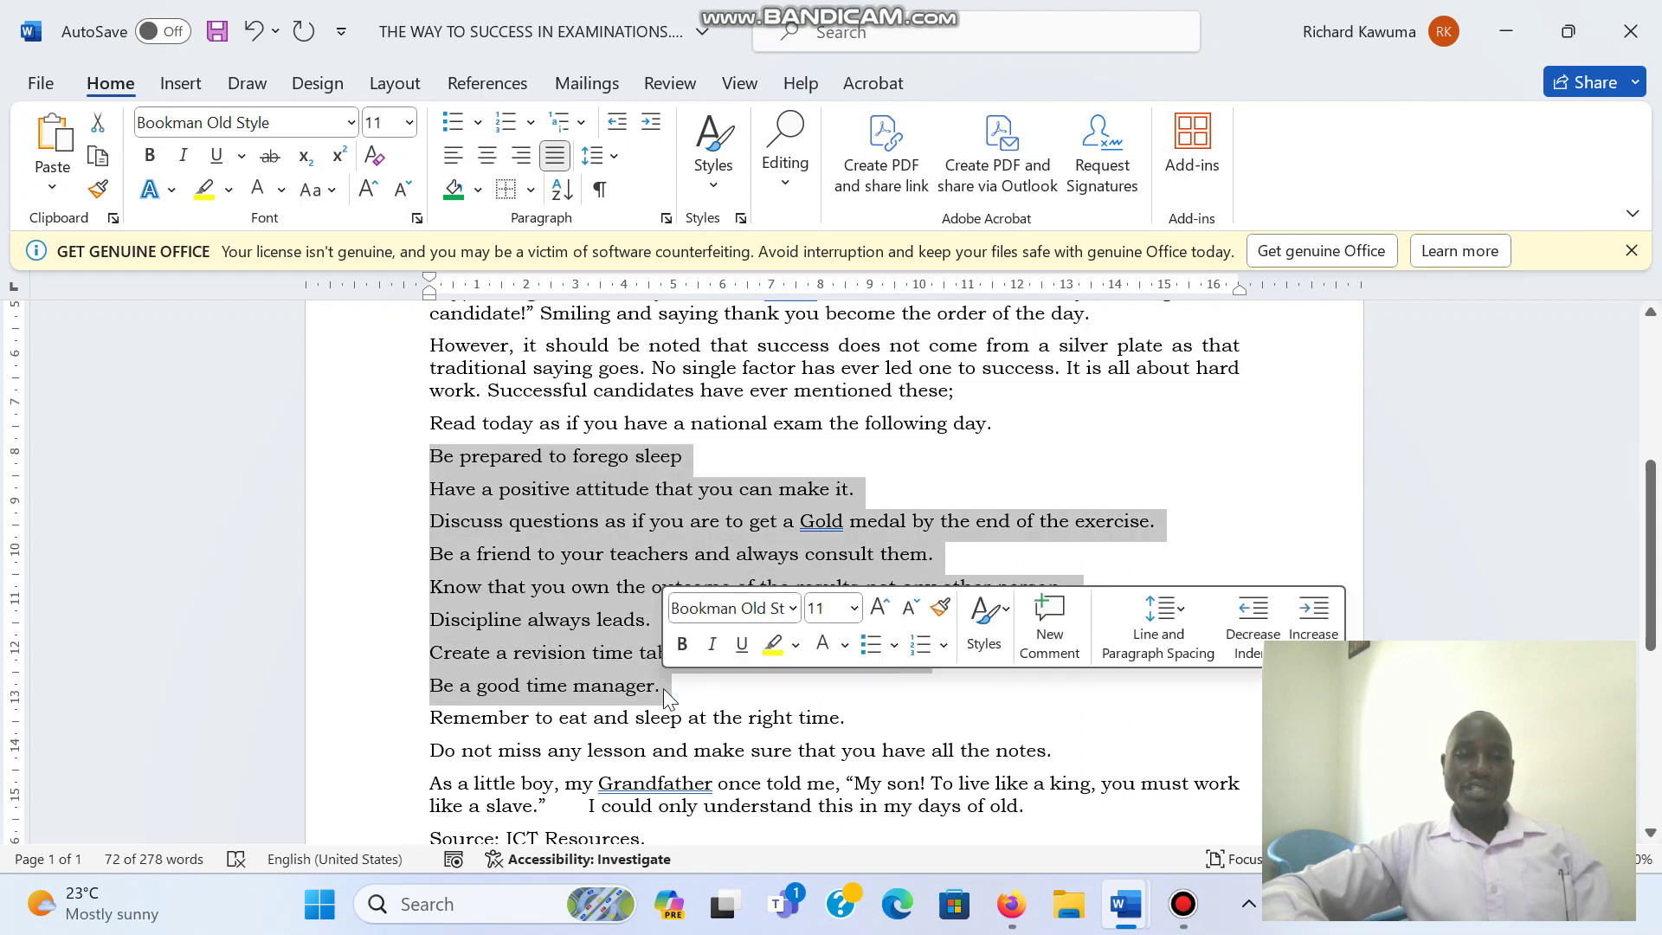
{"action": "left_click", "coordinate": [653, 126]}
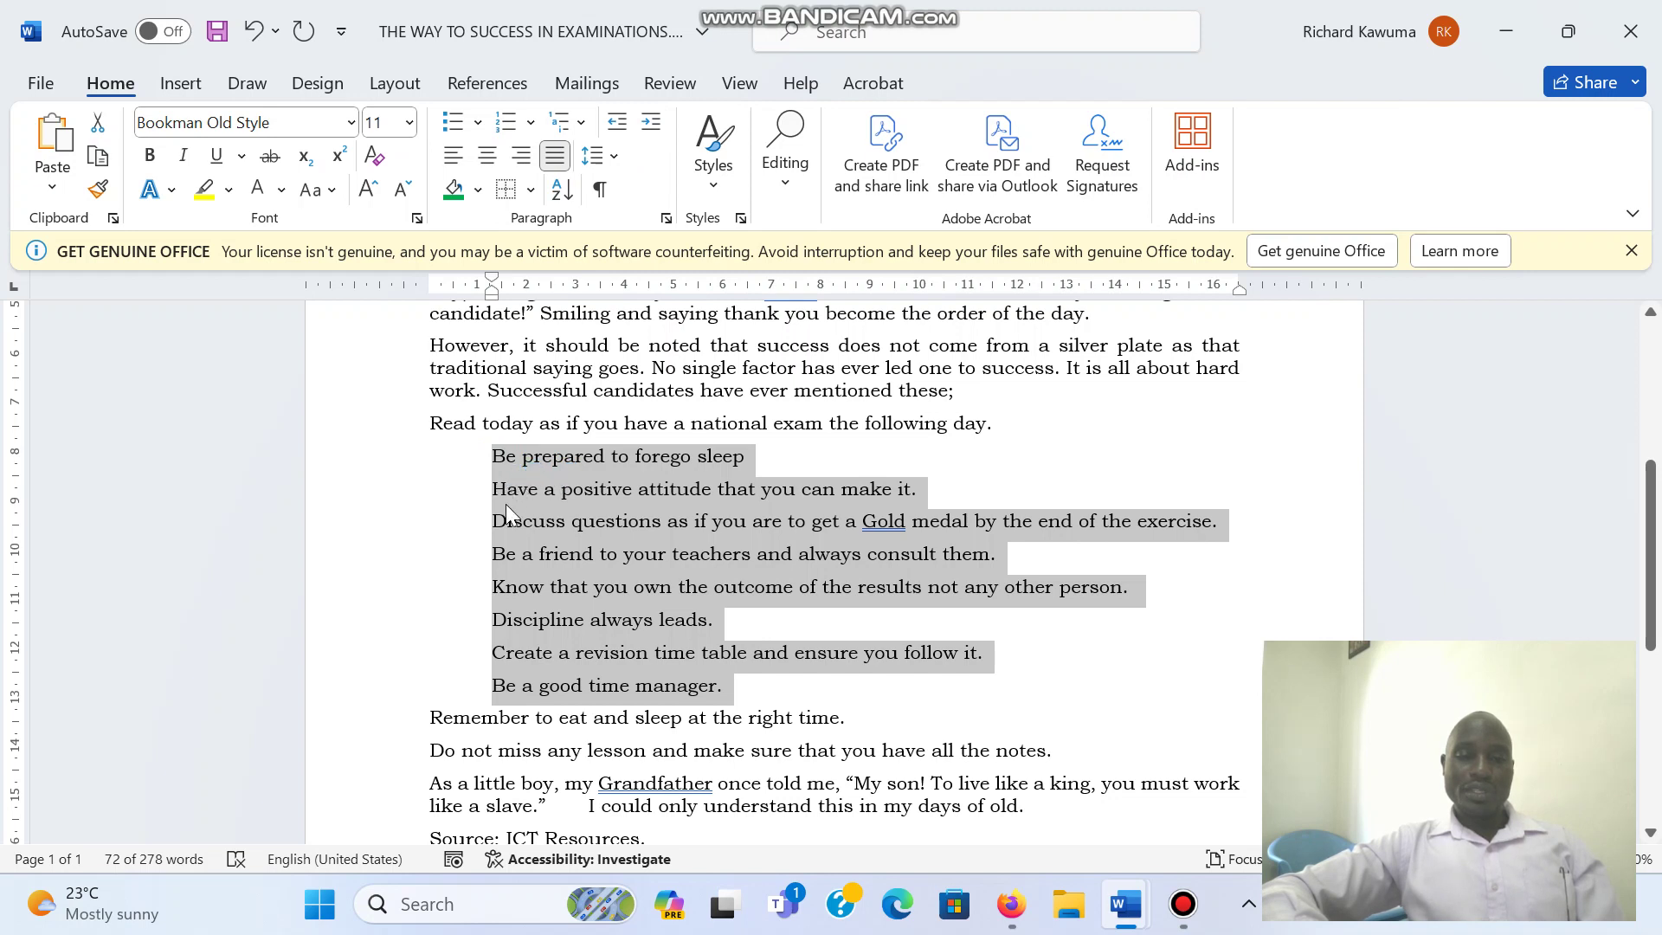
{"action": "left_click", "coordinate": [562, 190]}
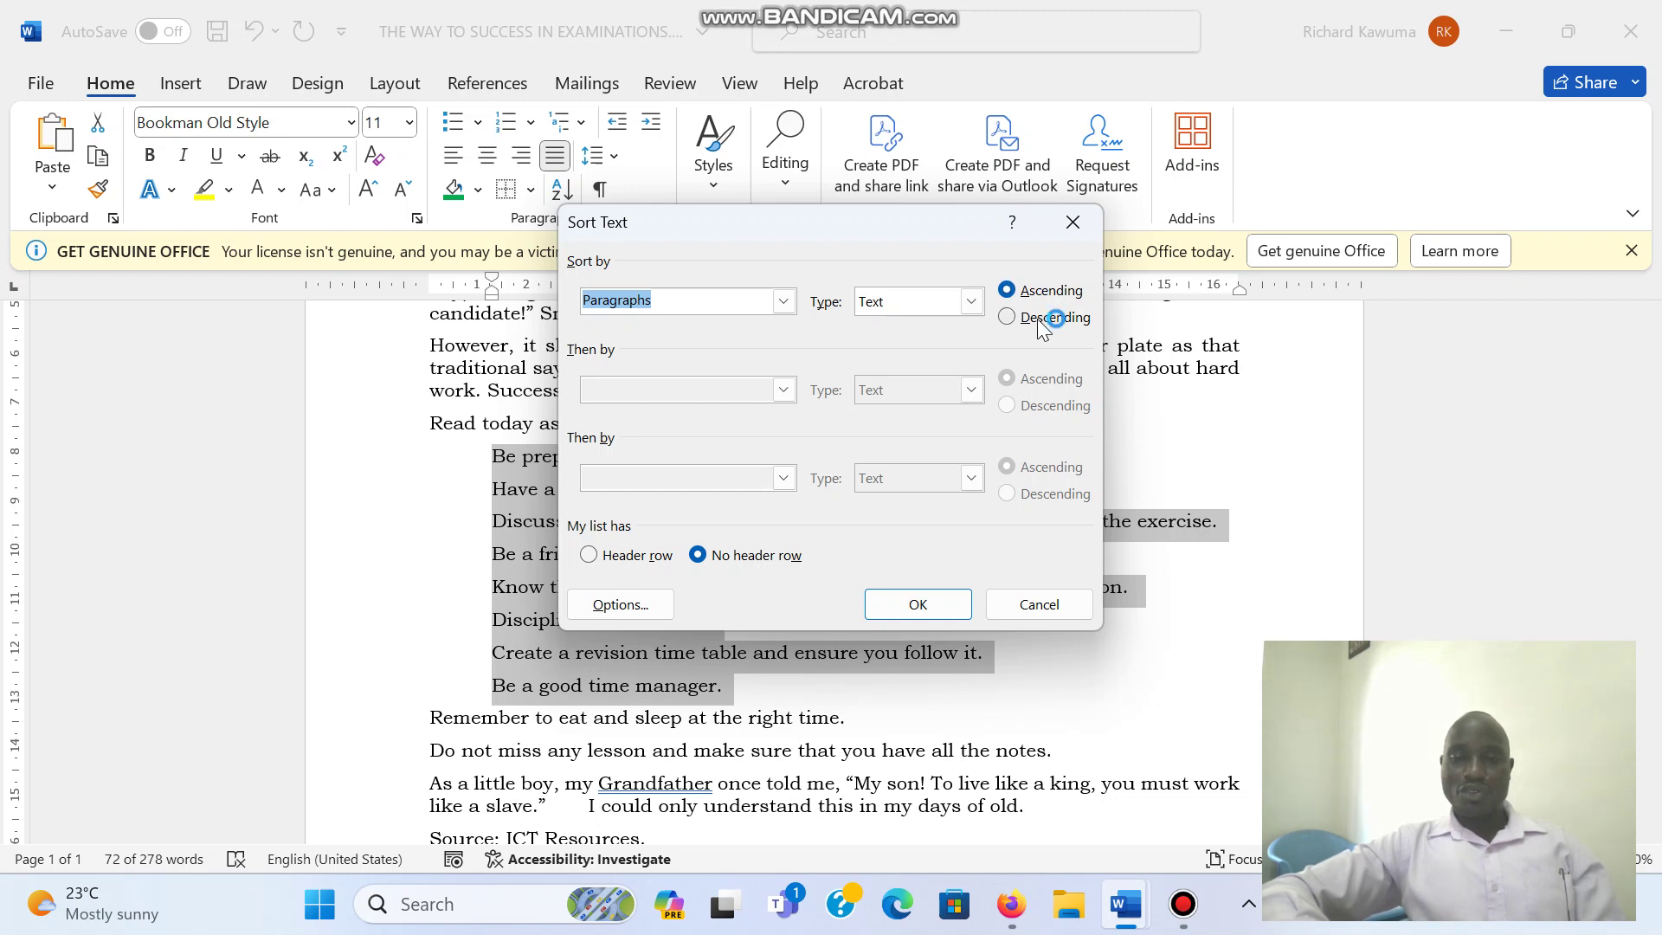
{"action": "left_click", "coordinate": [917, 604]}
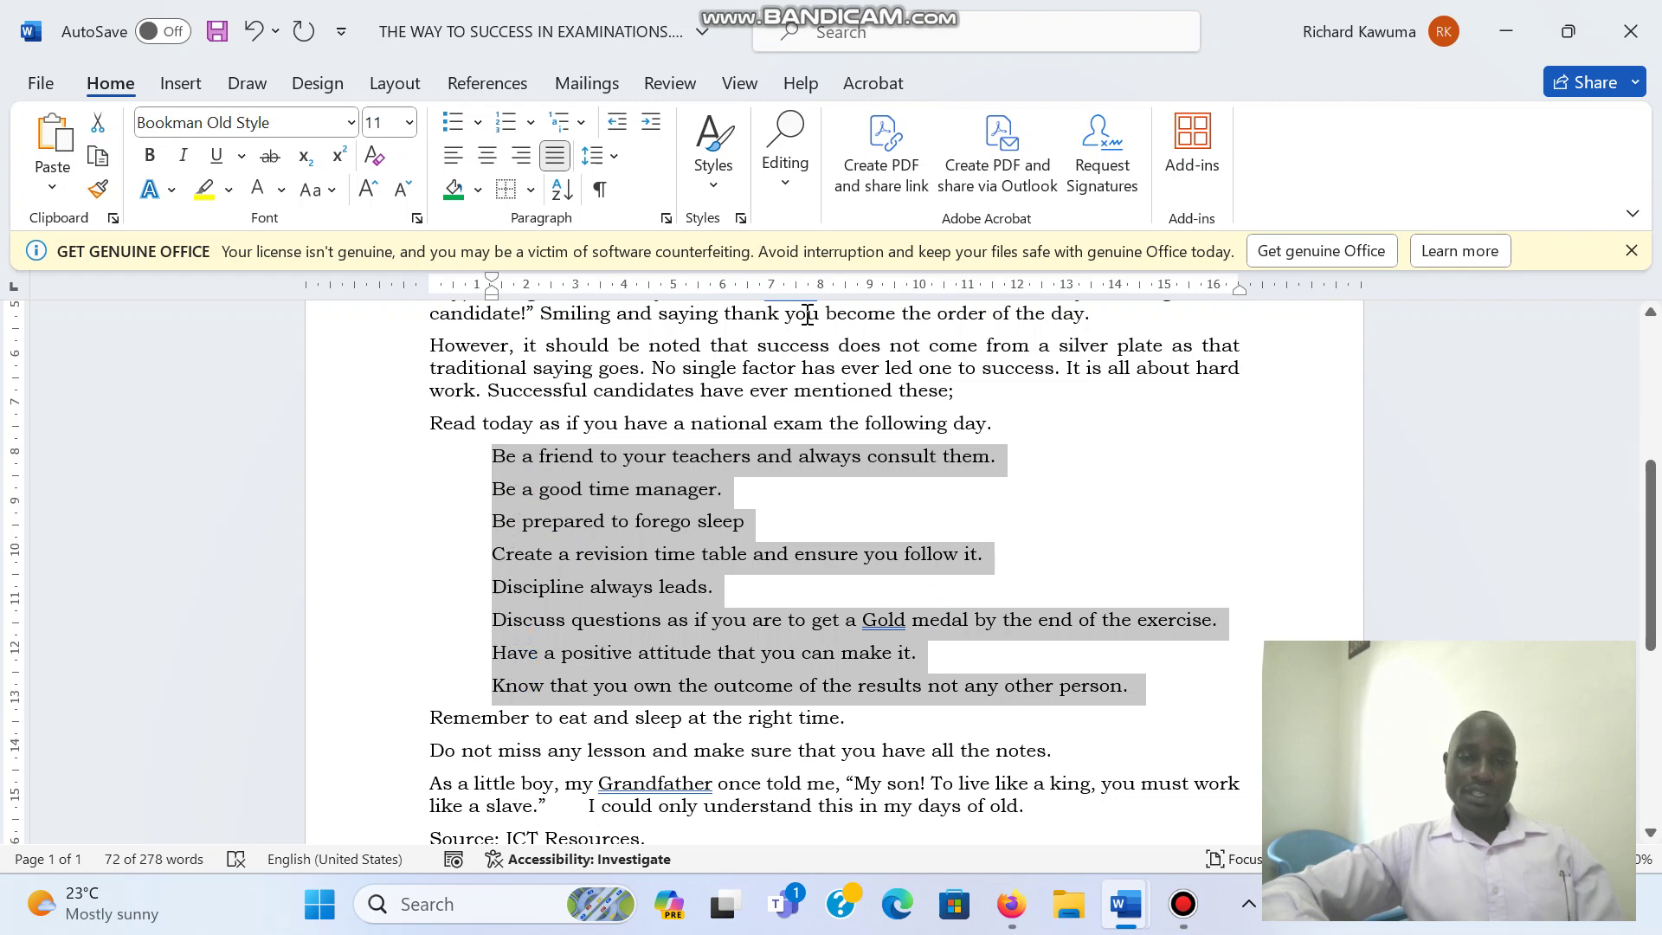
{"action": "left_click", "coordinate": [569, 198]}
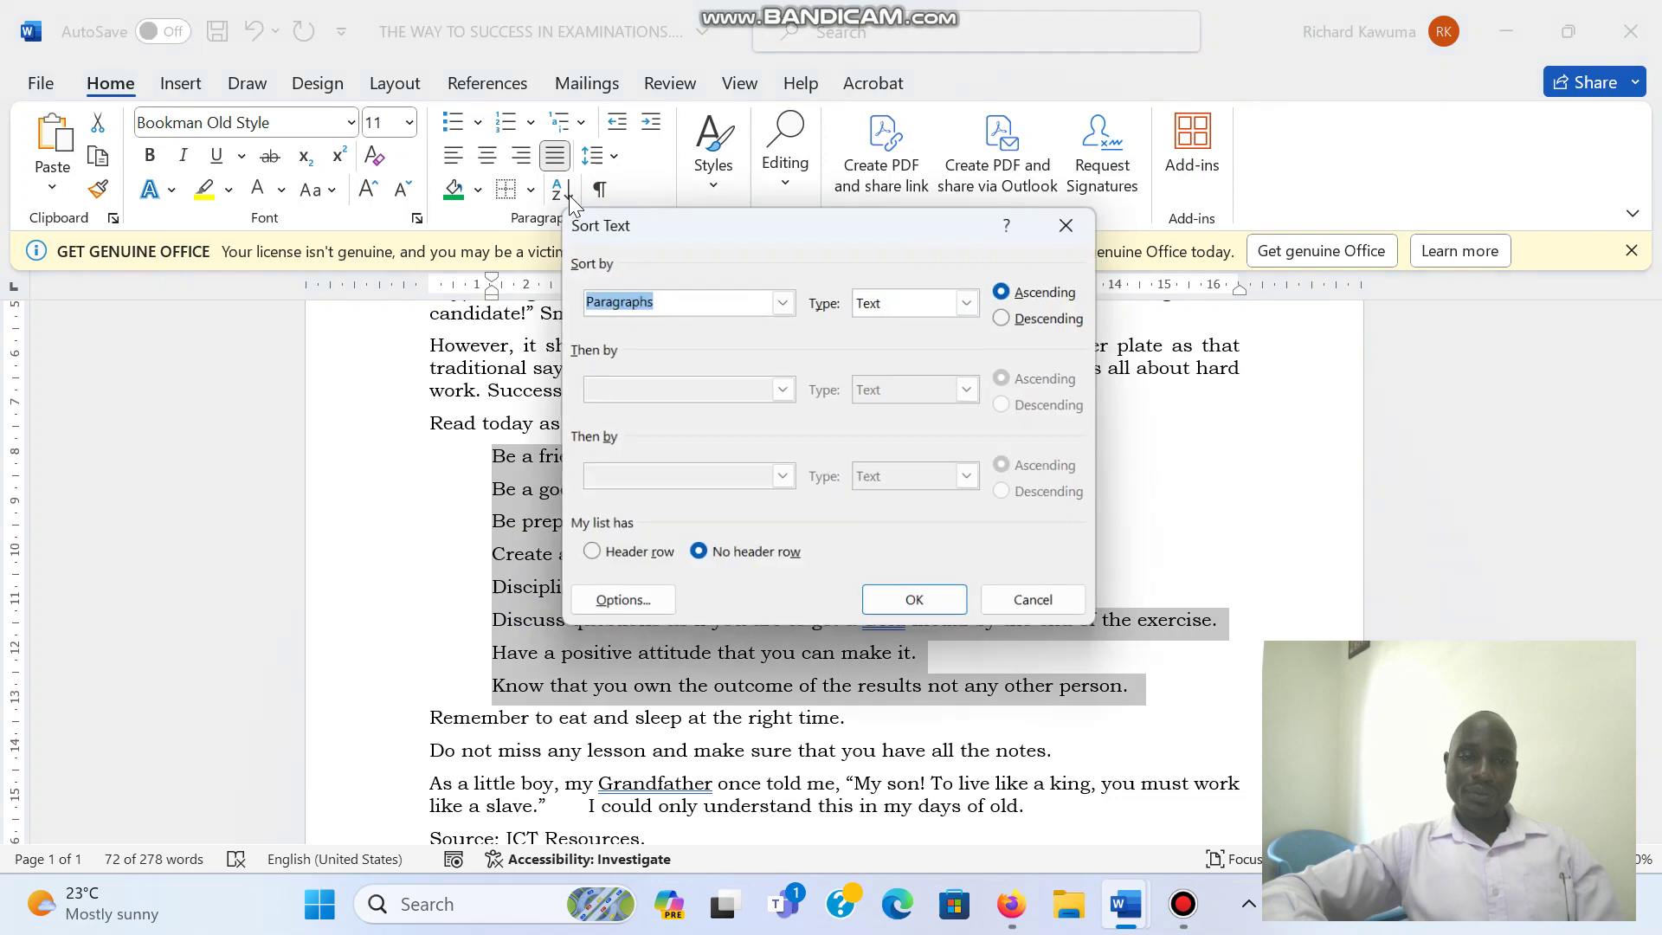
{"action": "left_click", "coordinate": [1008, 317]}
{"action": "left_click", "coordinate": [932, 603]}
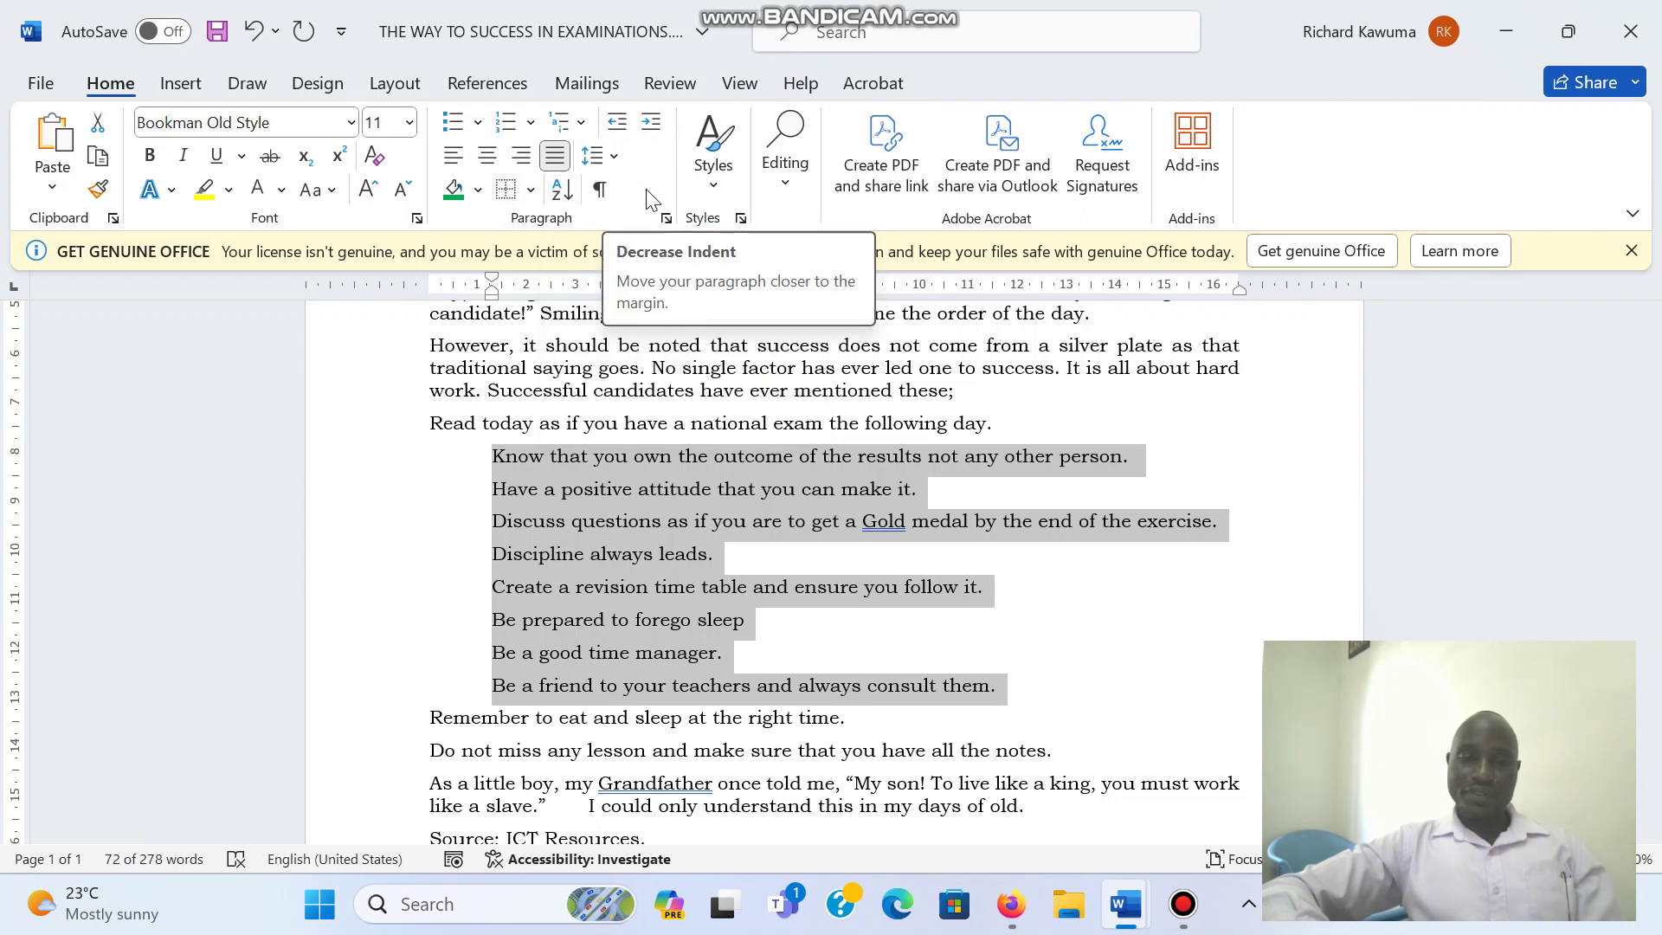
- Shade the 'Source; ICT Resources.' line with custom purple #4005AB (RGB 64, 5, 171)
{"action": "left_click", "coordinate": [675, 493]}
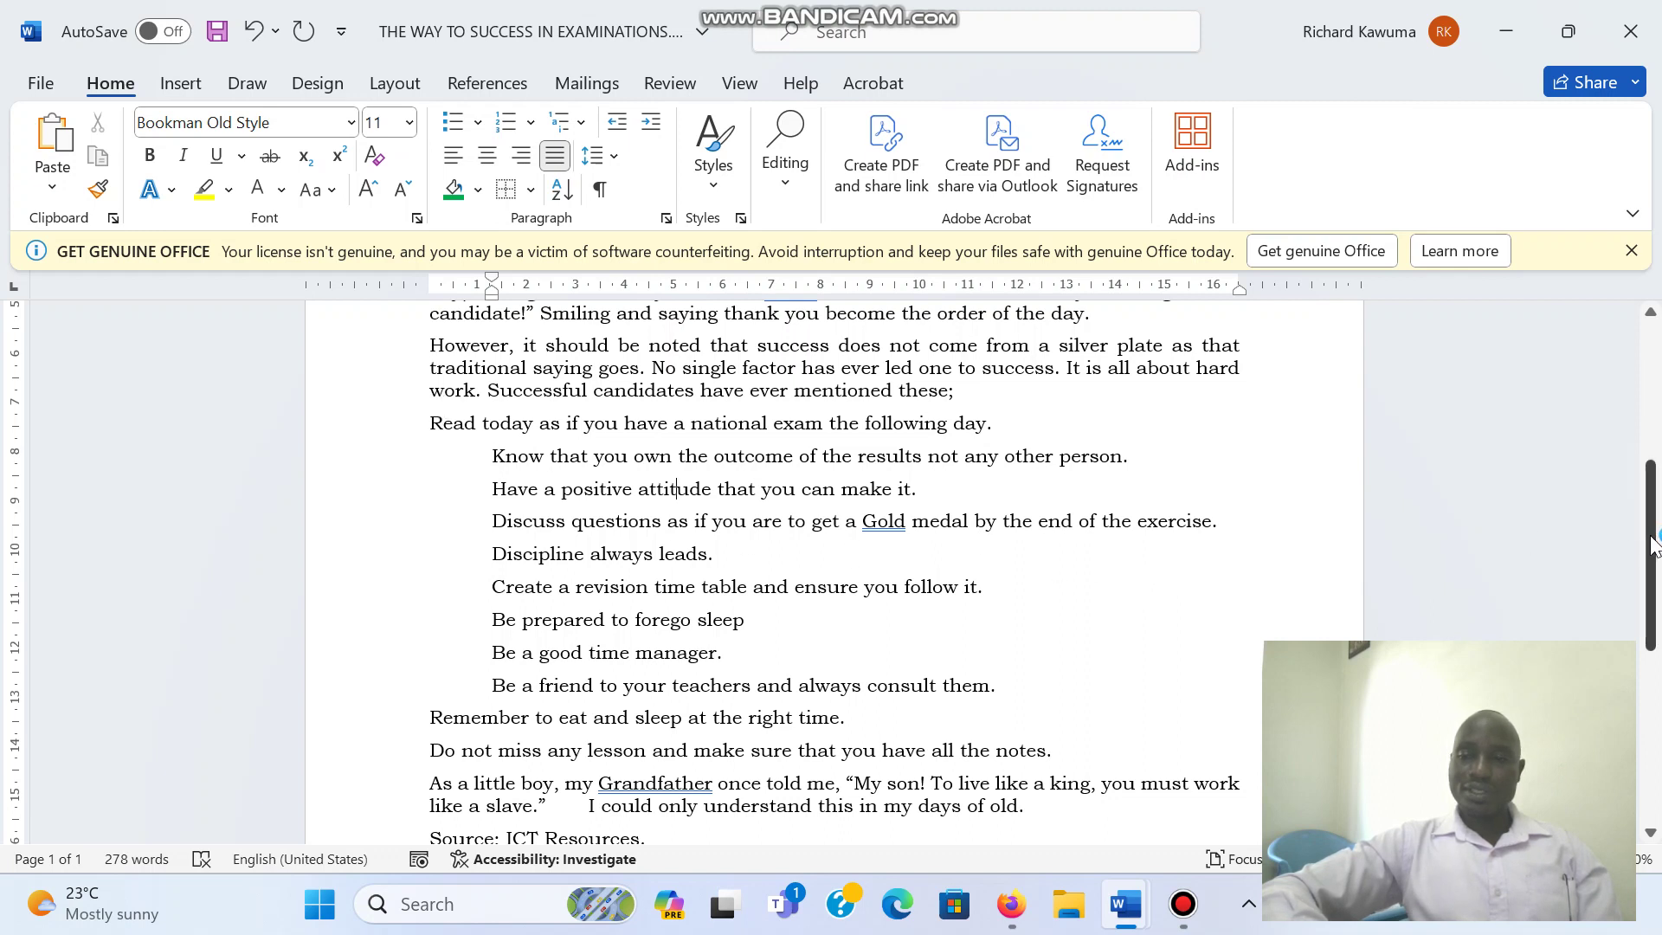
{"action": "left_click_drag", "start_coordinate": [1651, 542], "coordinate": [1653, 624]}
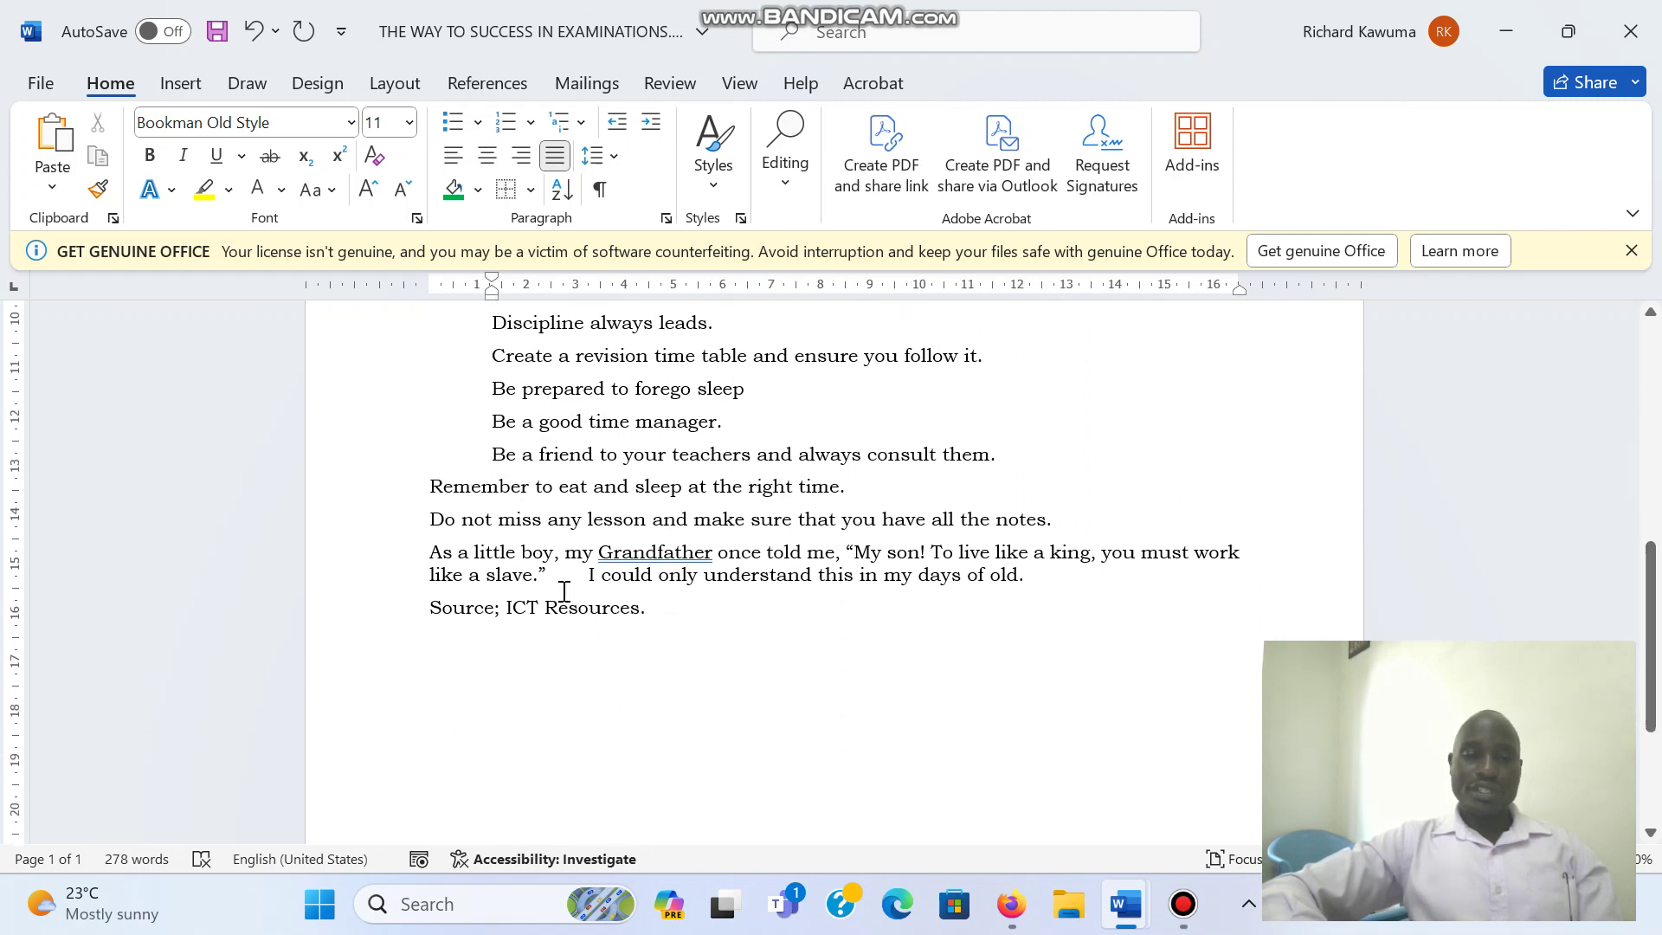
{"action": "left_click_drag", "start_coordinate": [428, 611], "coordinate": [651, 612]}
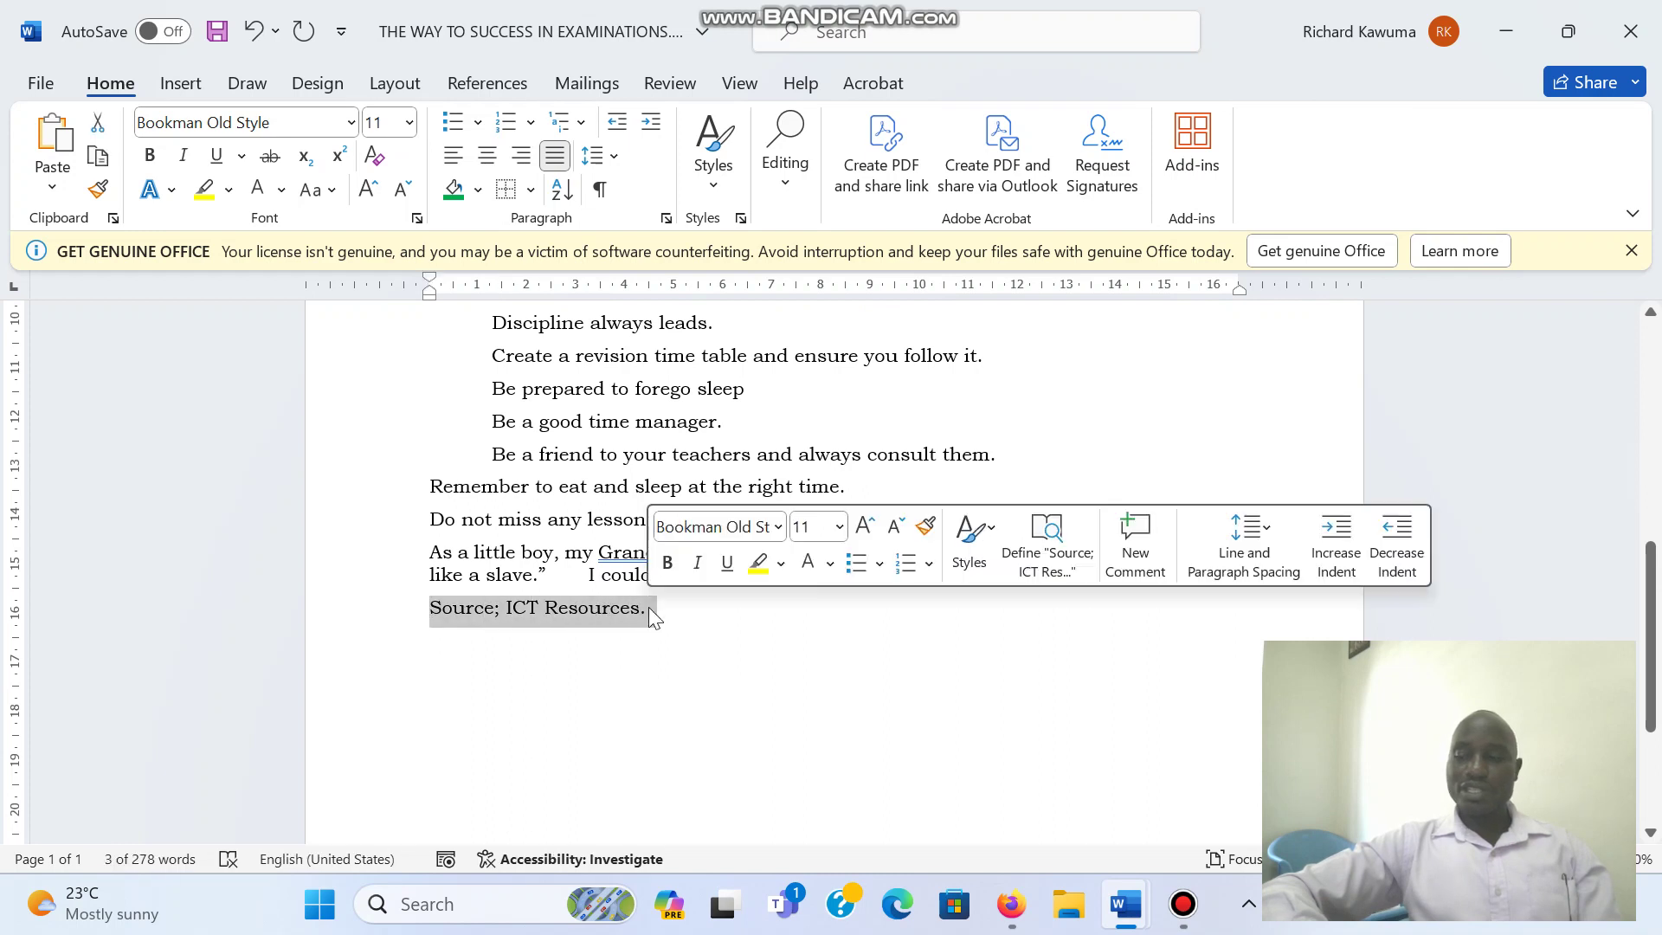
{"action": "left_click", "coordinate": [477, 190]}
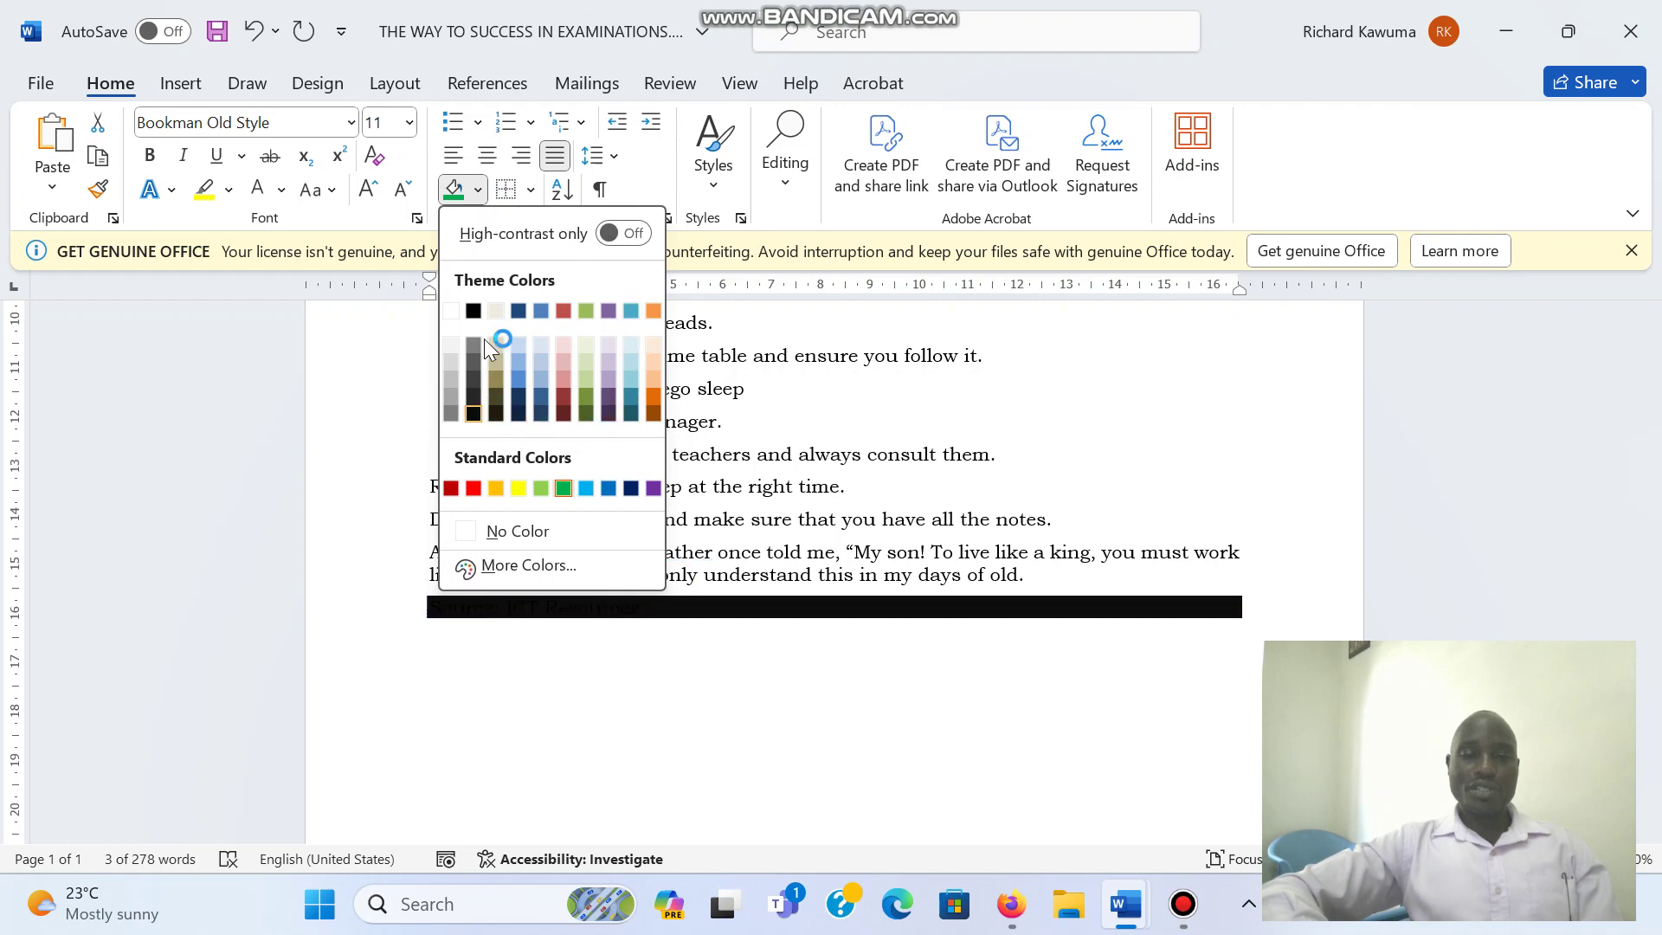
{"action": "left_click", "coordinate": [545, 567]}
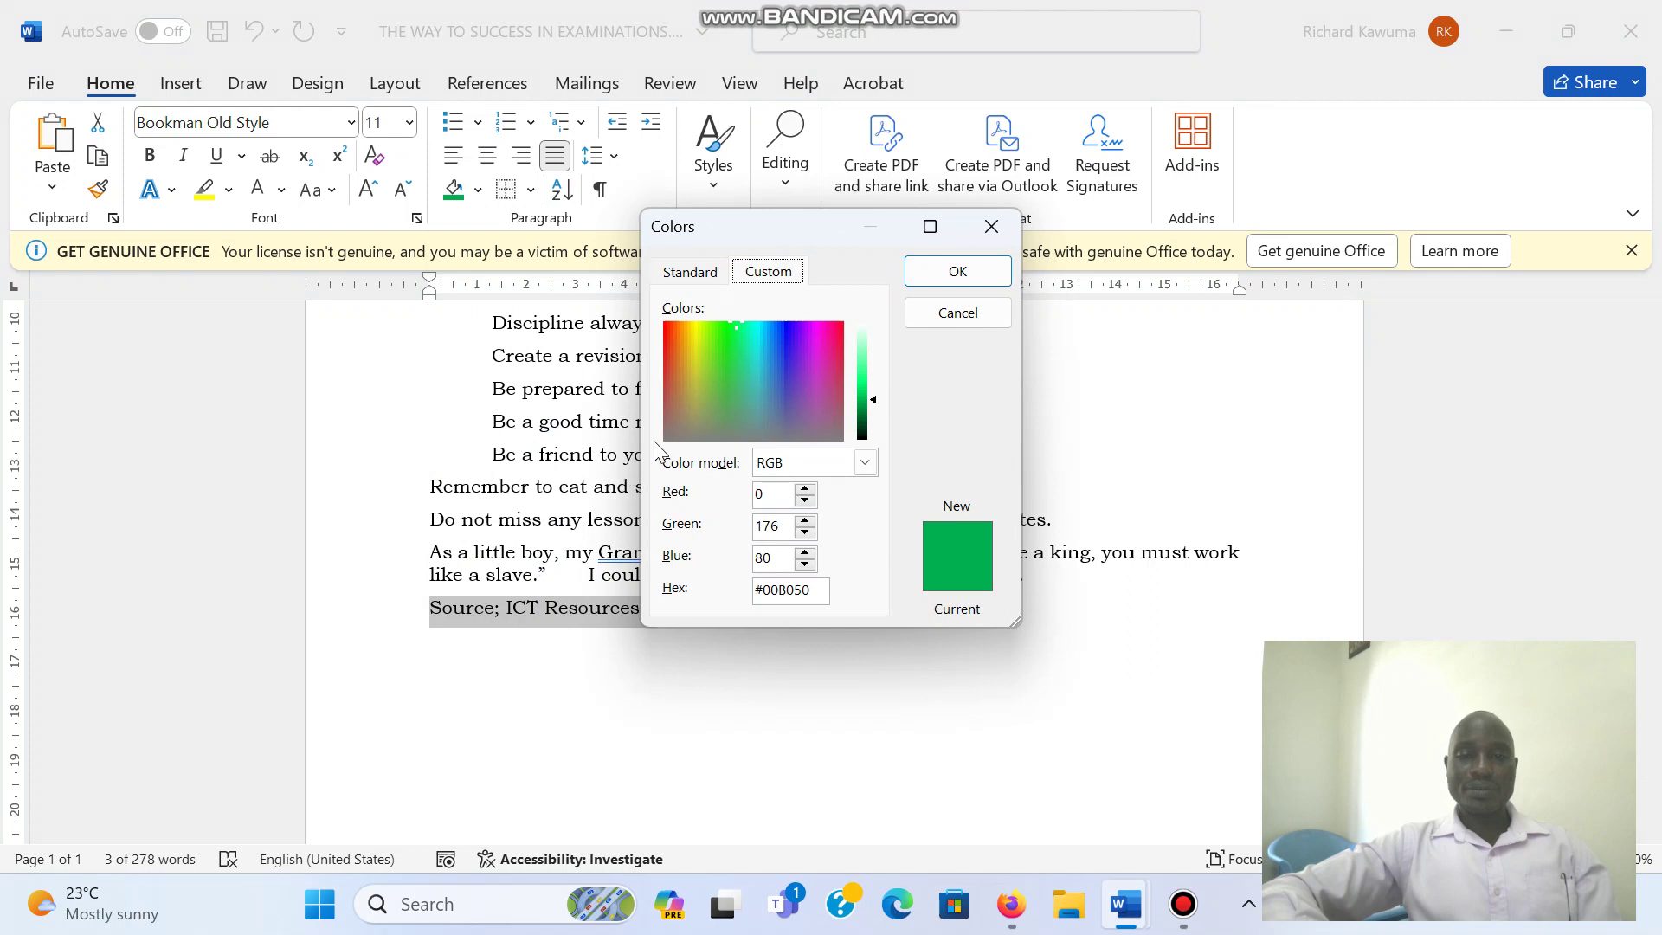
{"action": "left_click", "coordinate": [692, 273]}
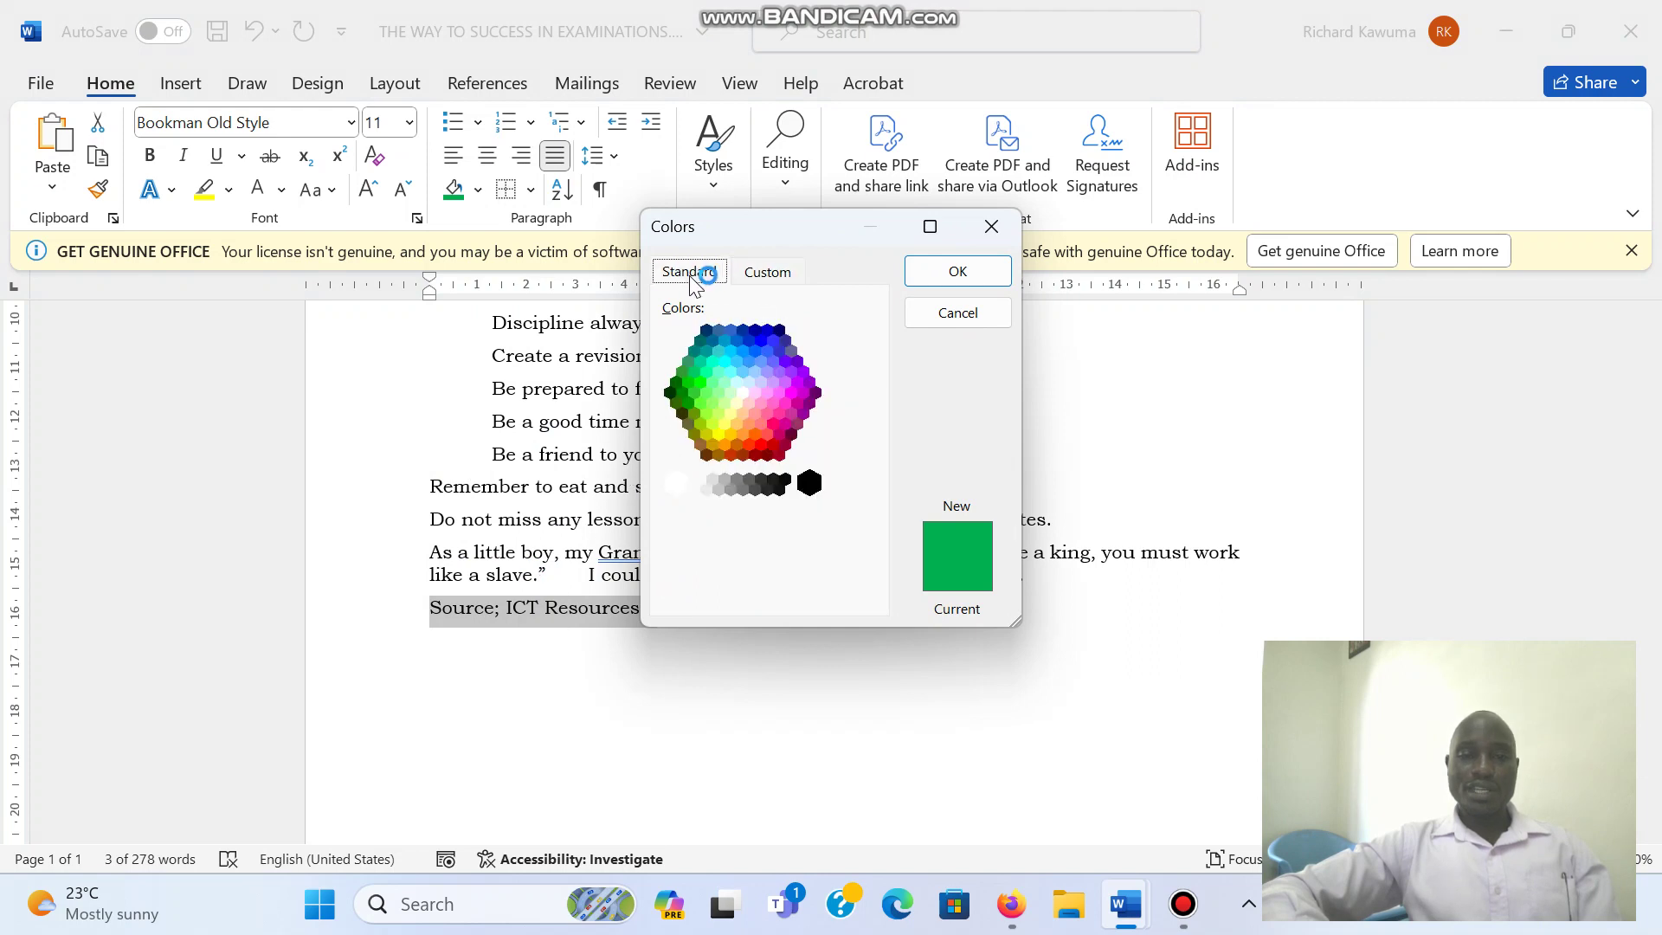
{"action": "left_click", "coordinate": [758, 274]}
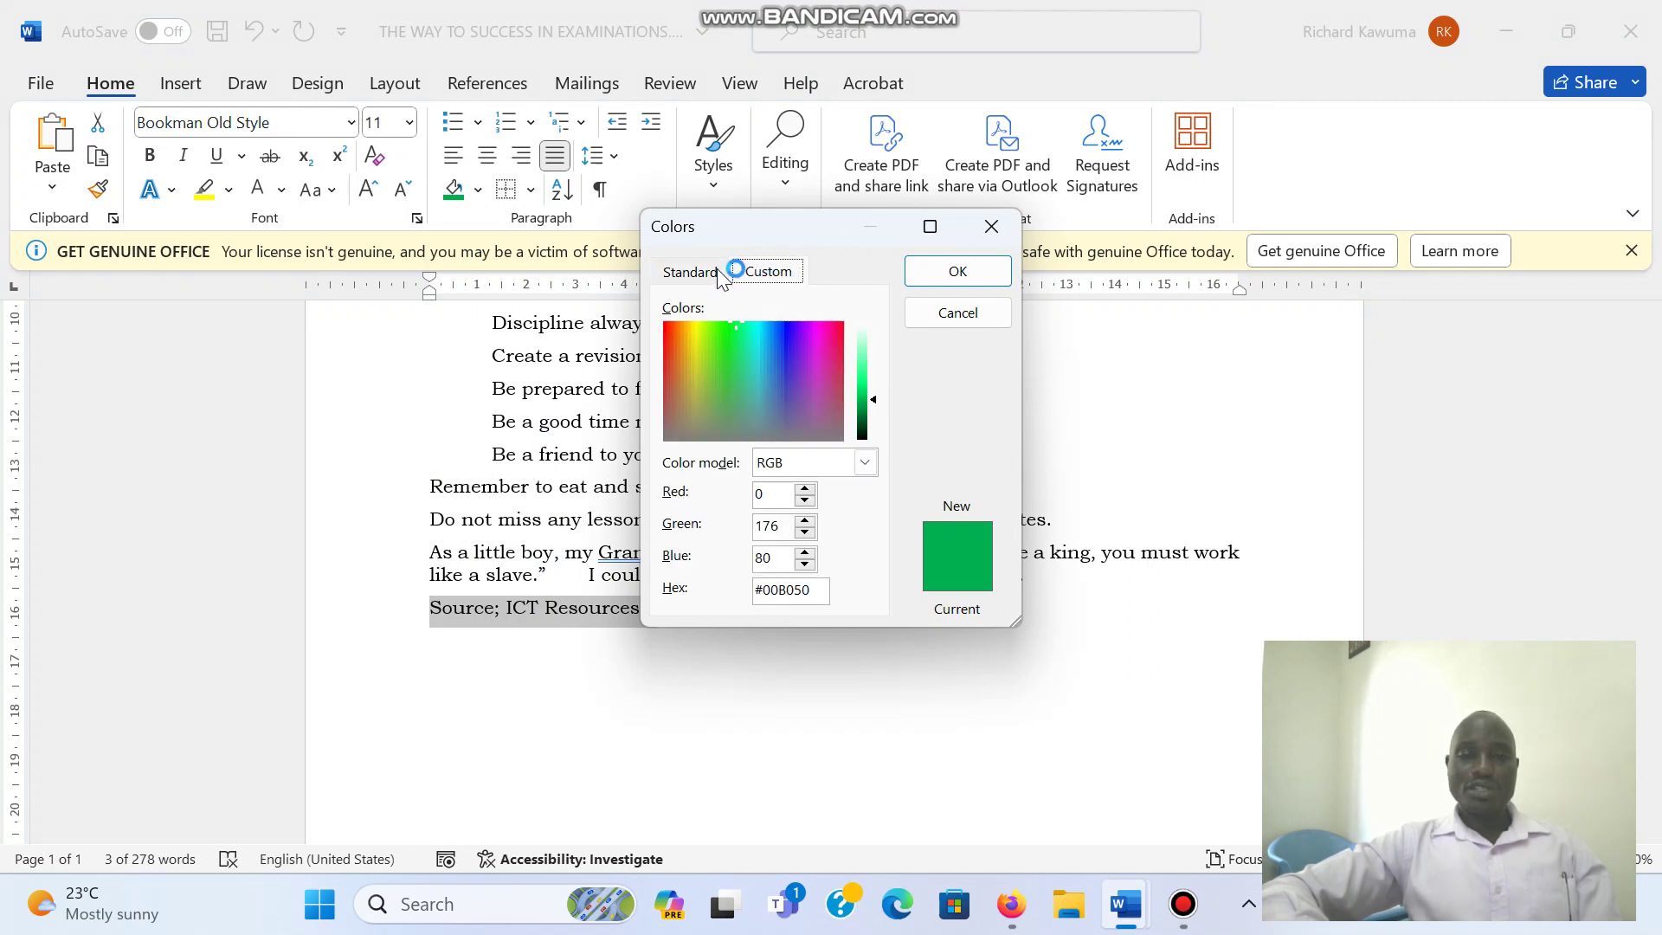
{"action": "left_click", "coordinate": [790, 326]}
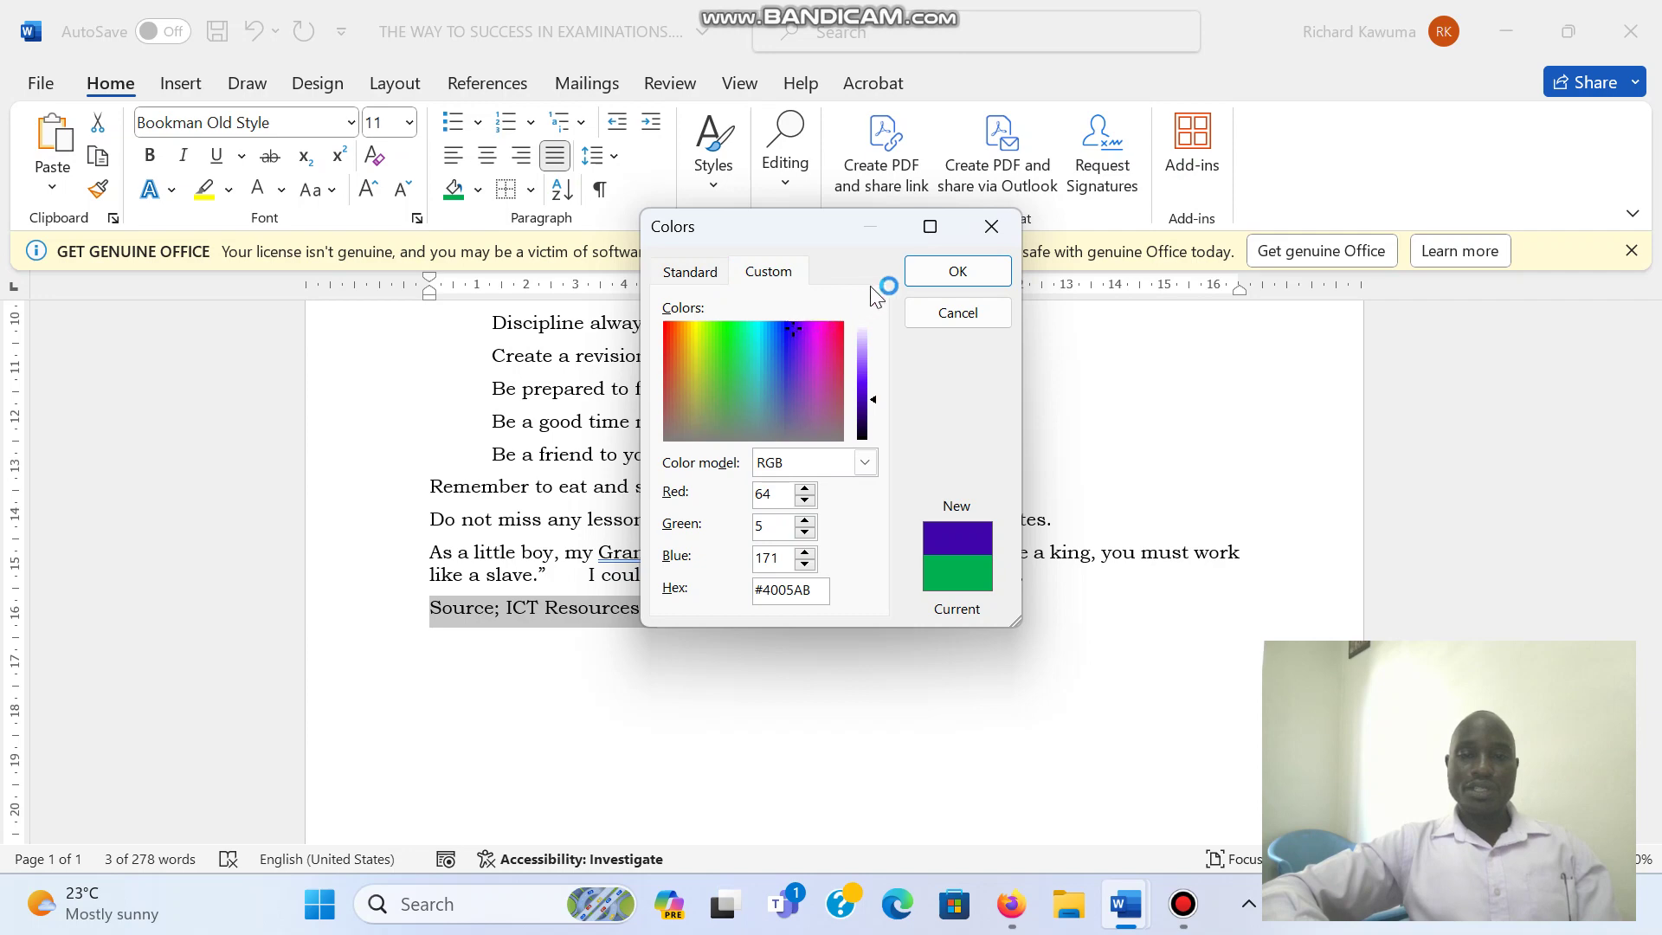
{"action": "left_click", "coordinate": [952, 272]}
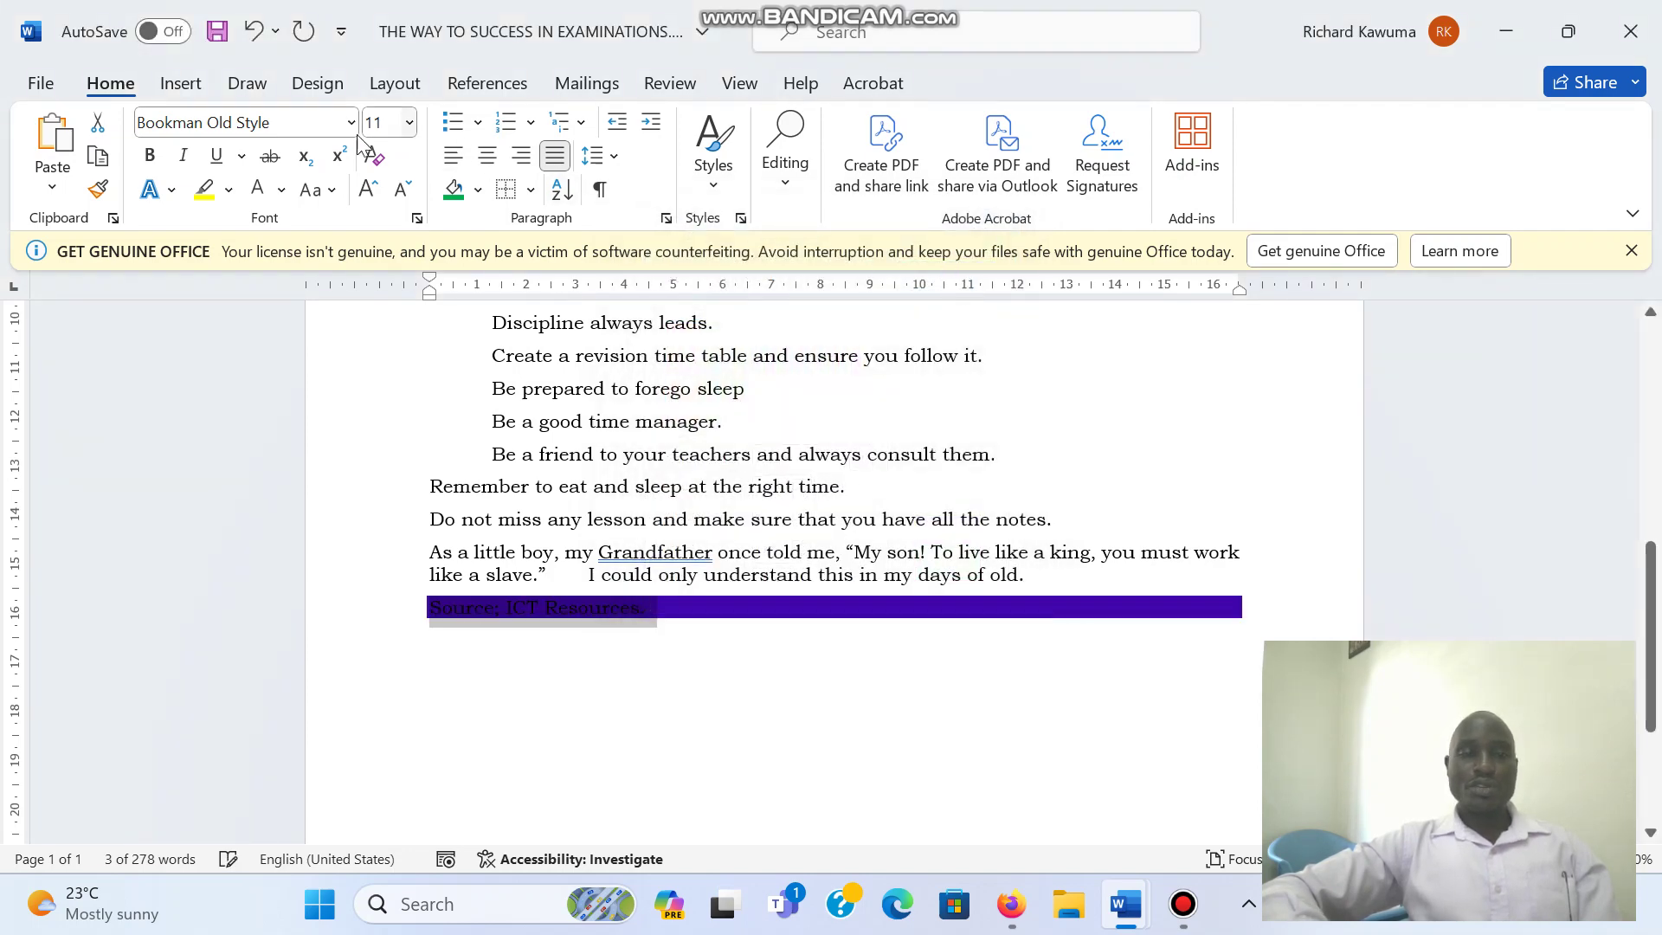
- Change the source line's font colour to white
{"action": "left_click", "coordinate": [283, 189]}
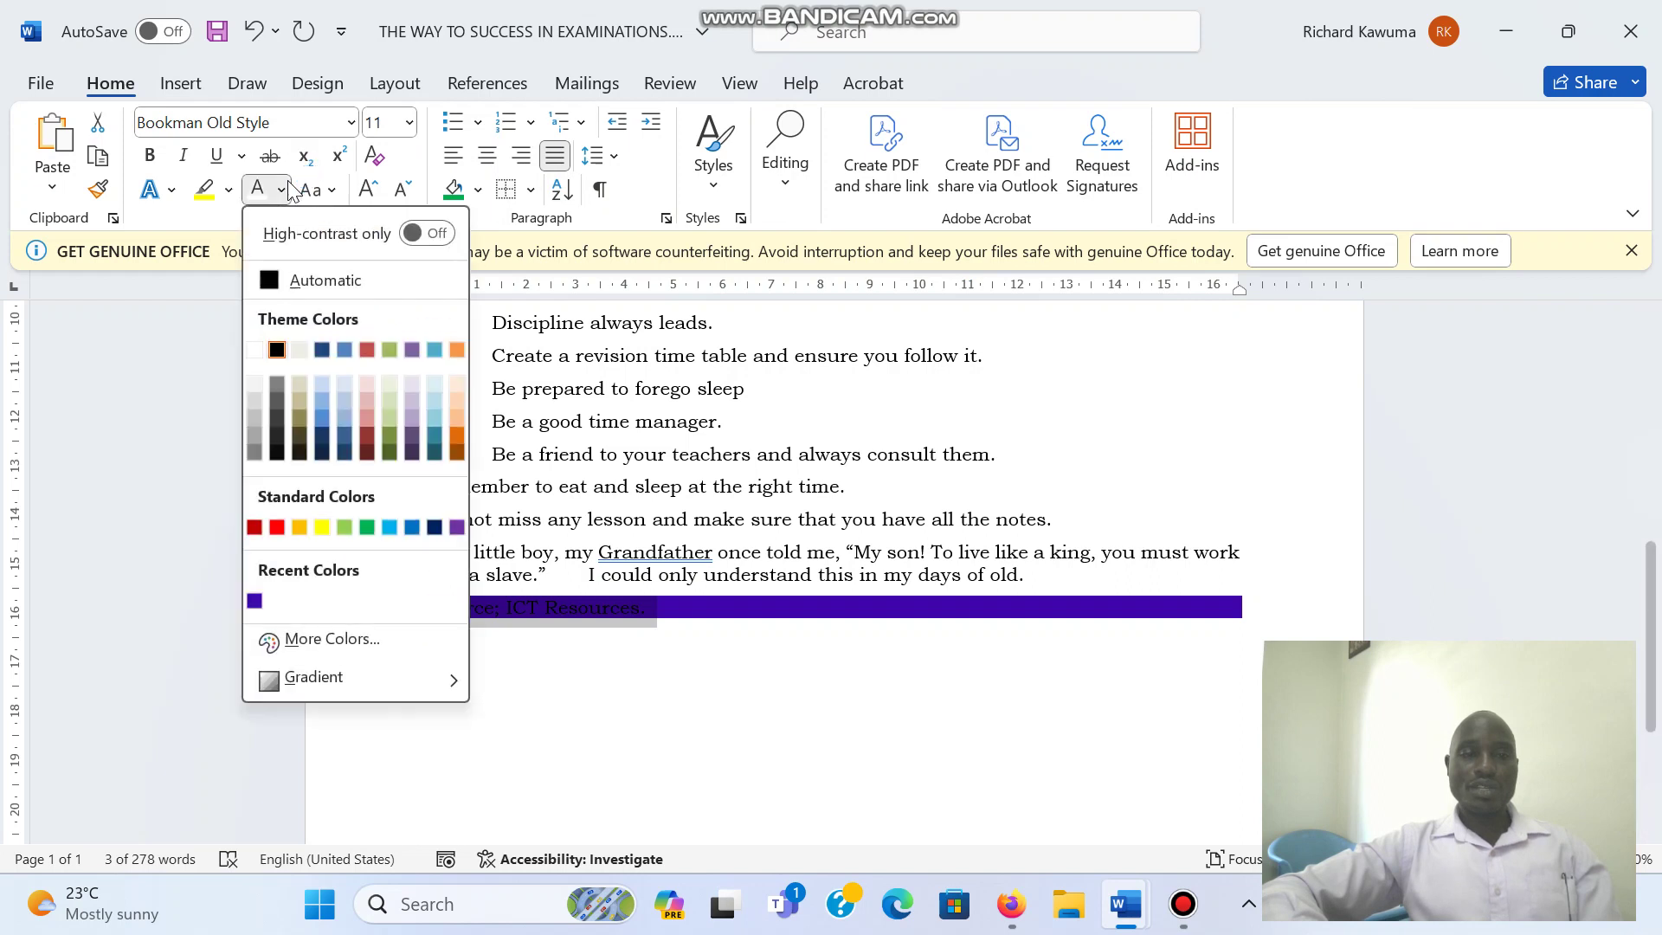
{"action": "left_click", "coordinate": [277, 527]}
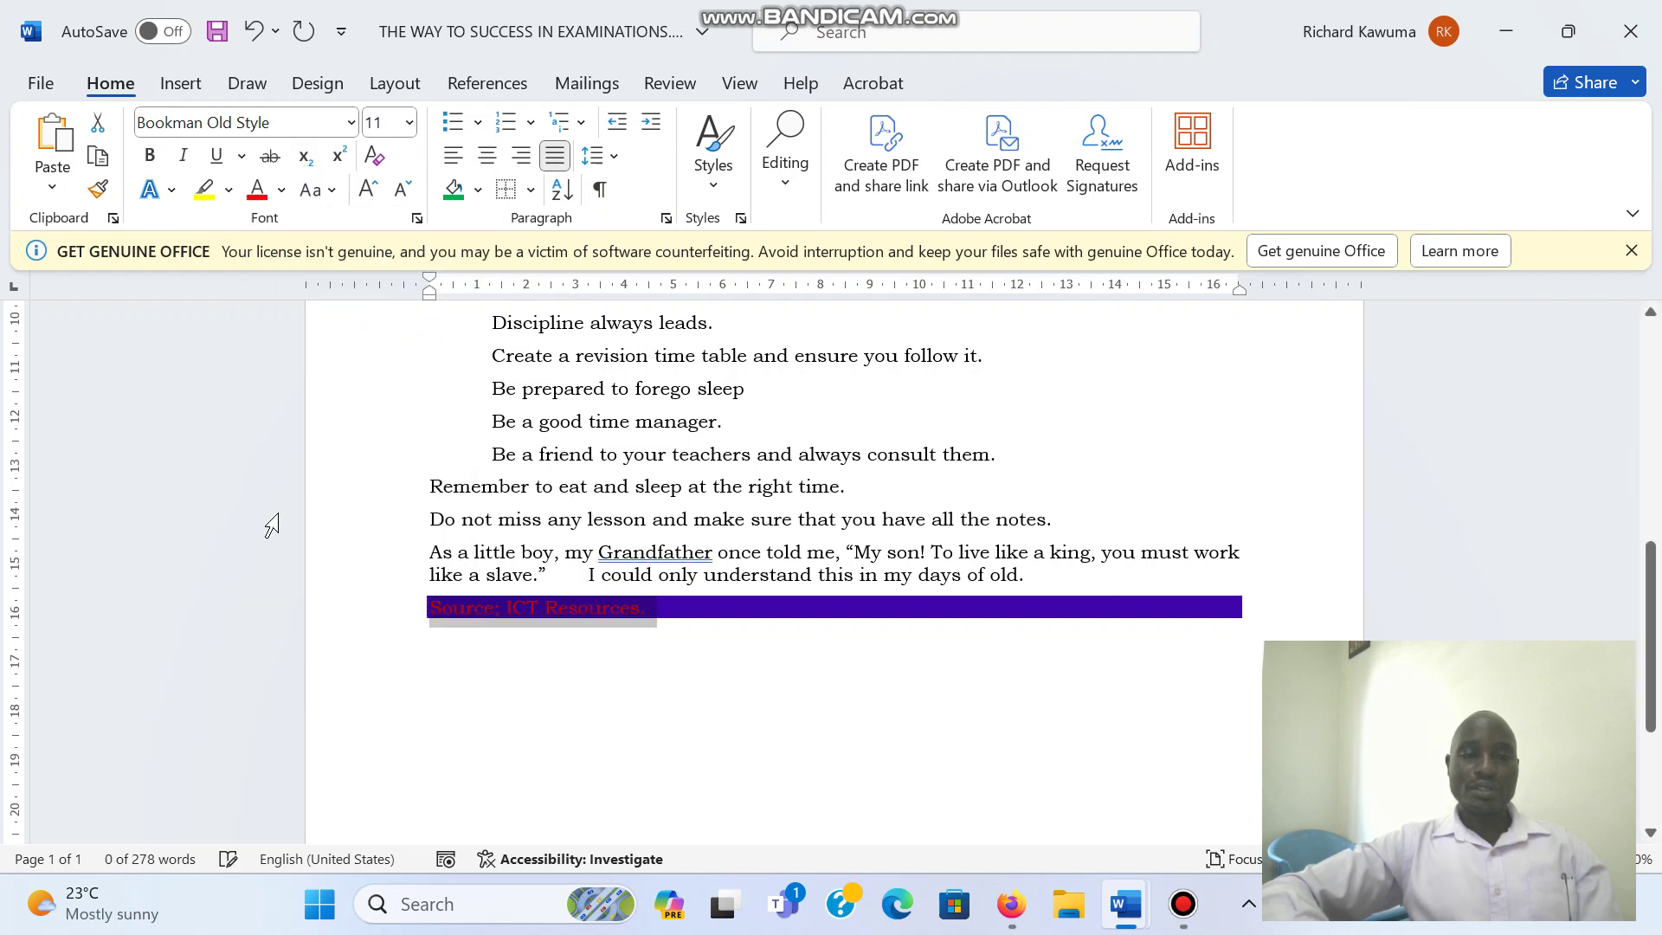
{"action": "left_click", "coordinate": [282, 192]}
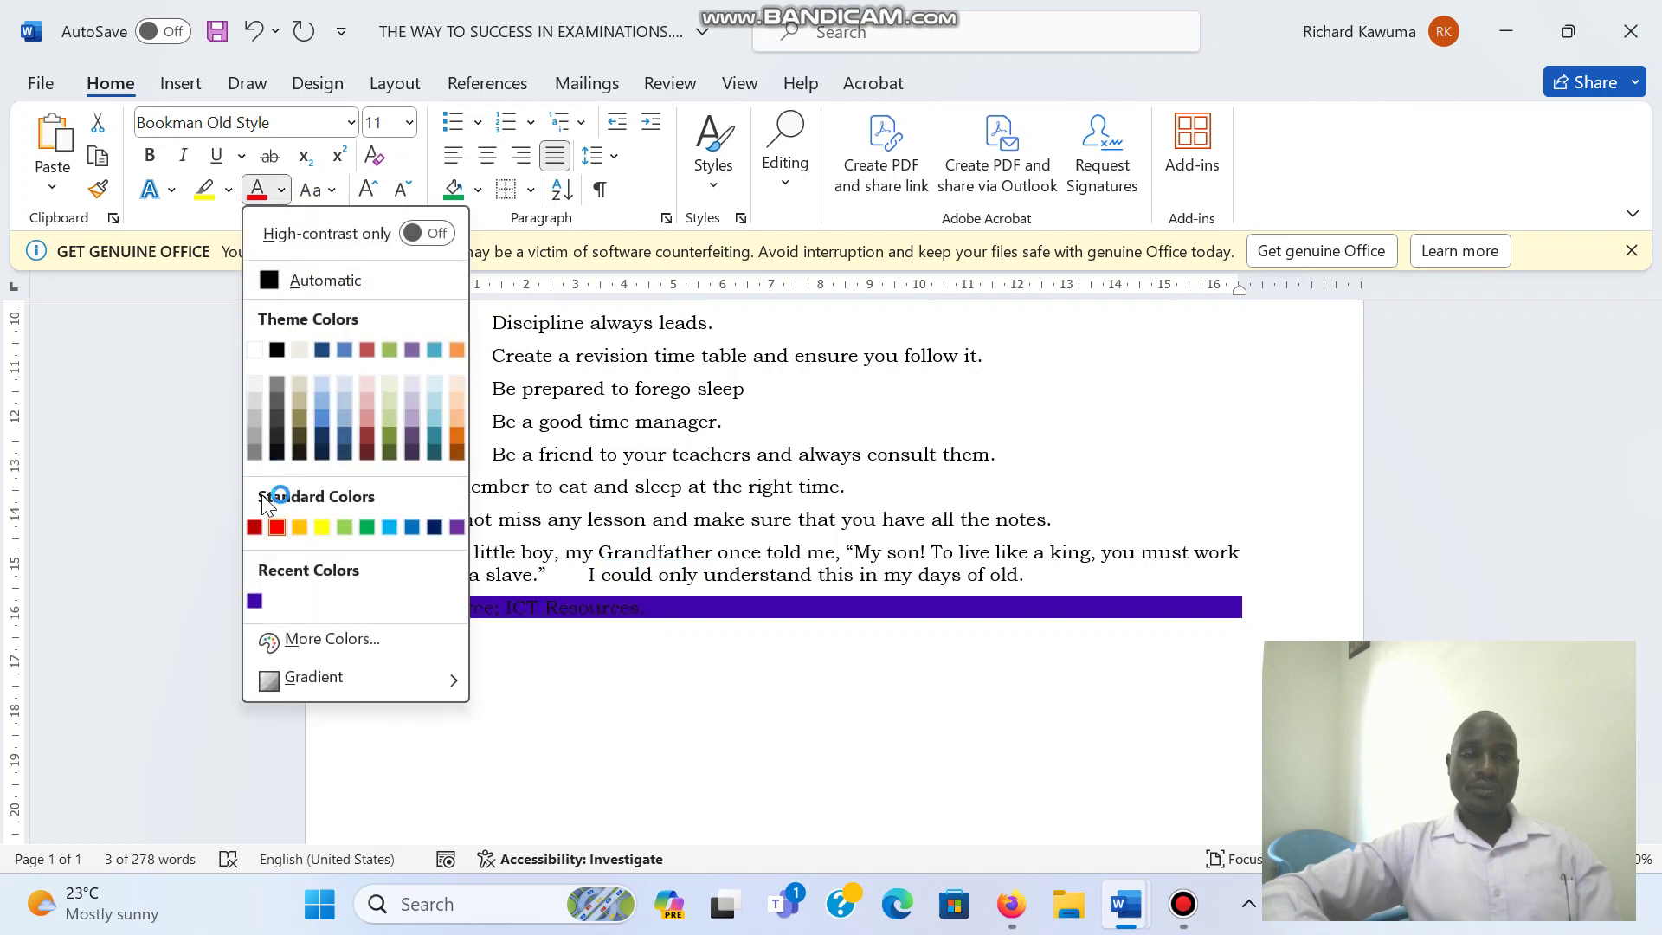
{"action": "left_click", "coordinate": [260, 347]}
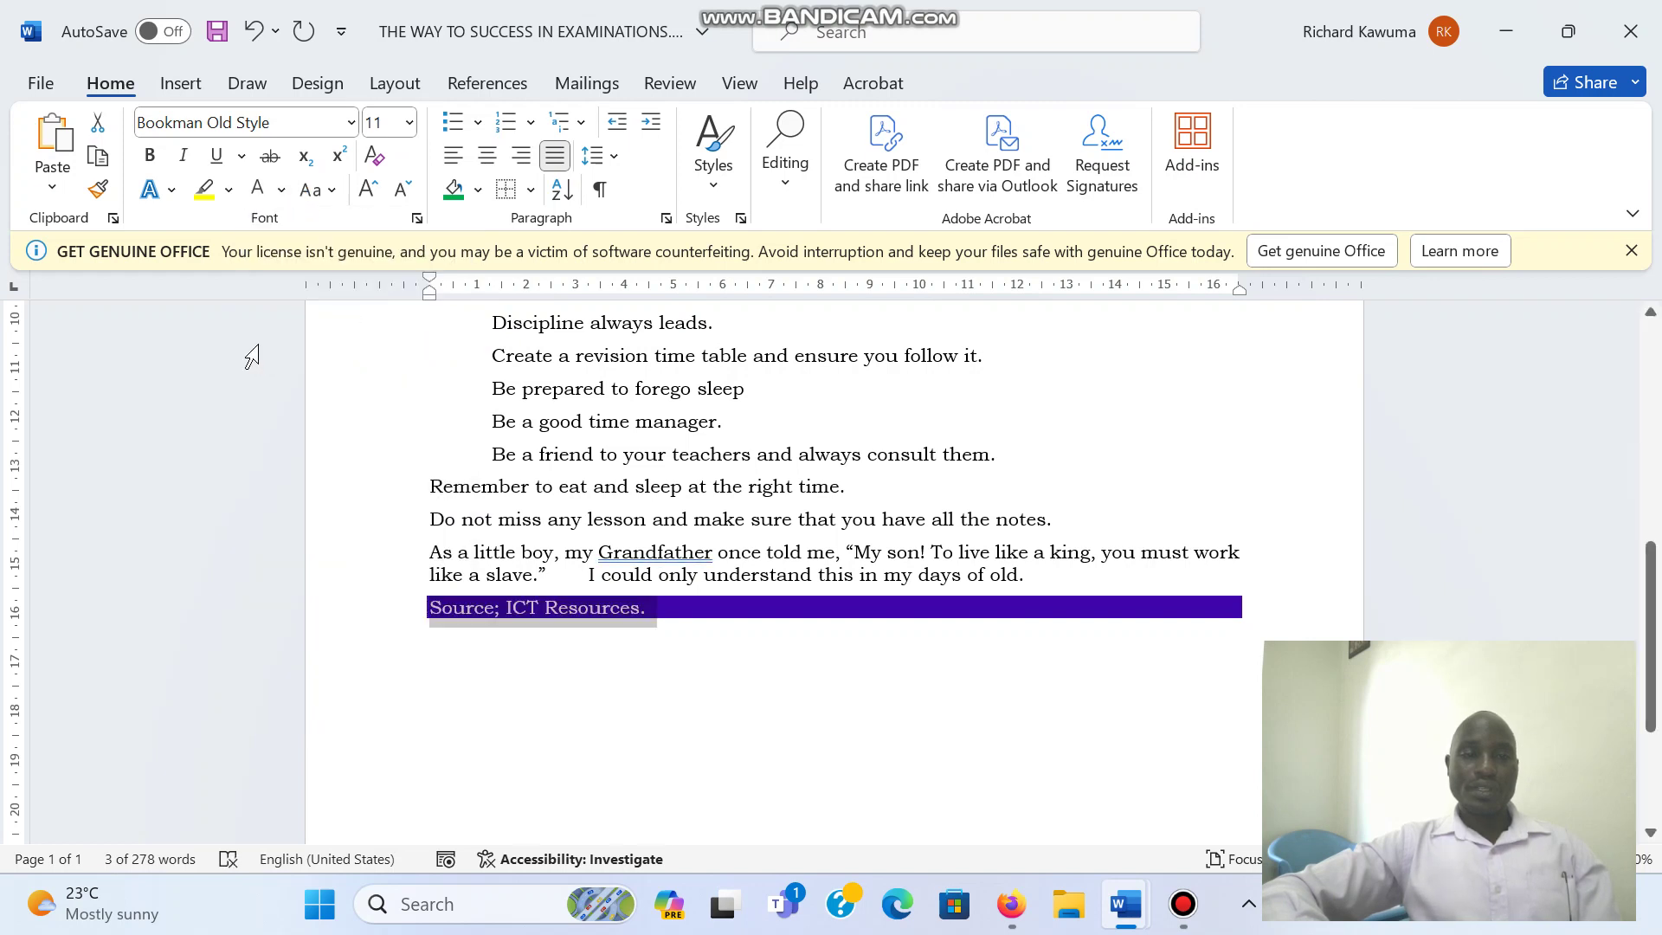
- Grow the source text to 22 pt, make it bold, and centre it
{"action": "left_click", "coordinate": [368, 191]}
{"action": "left_click", "coordinate": [368, 191]}
{"action": "left_click", "coordinate": [368, 190]}
{"action": "left_click", "coordinate": [367, 190]}
{"action": "left_click", "coordinate": [367, 191]}
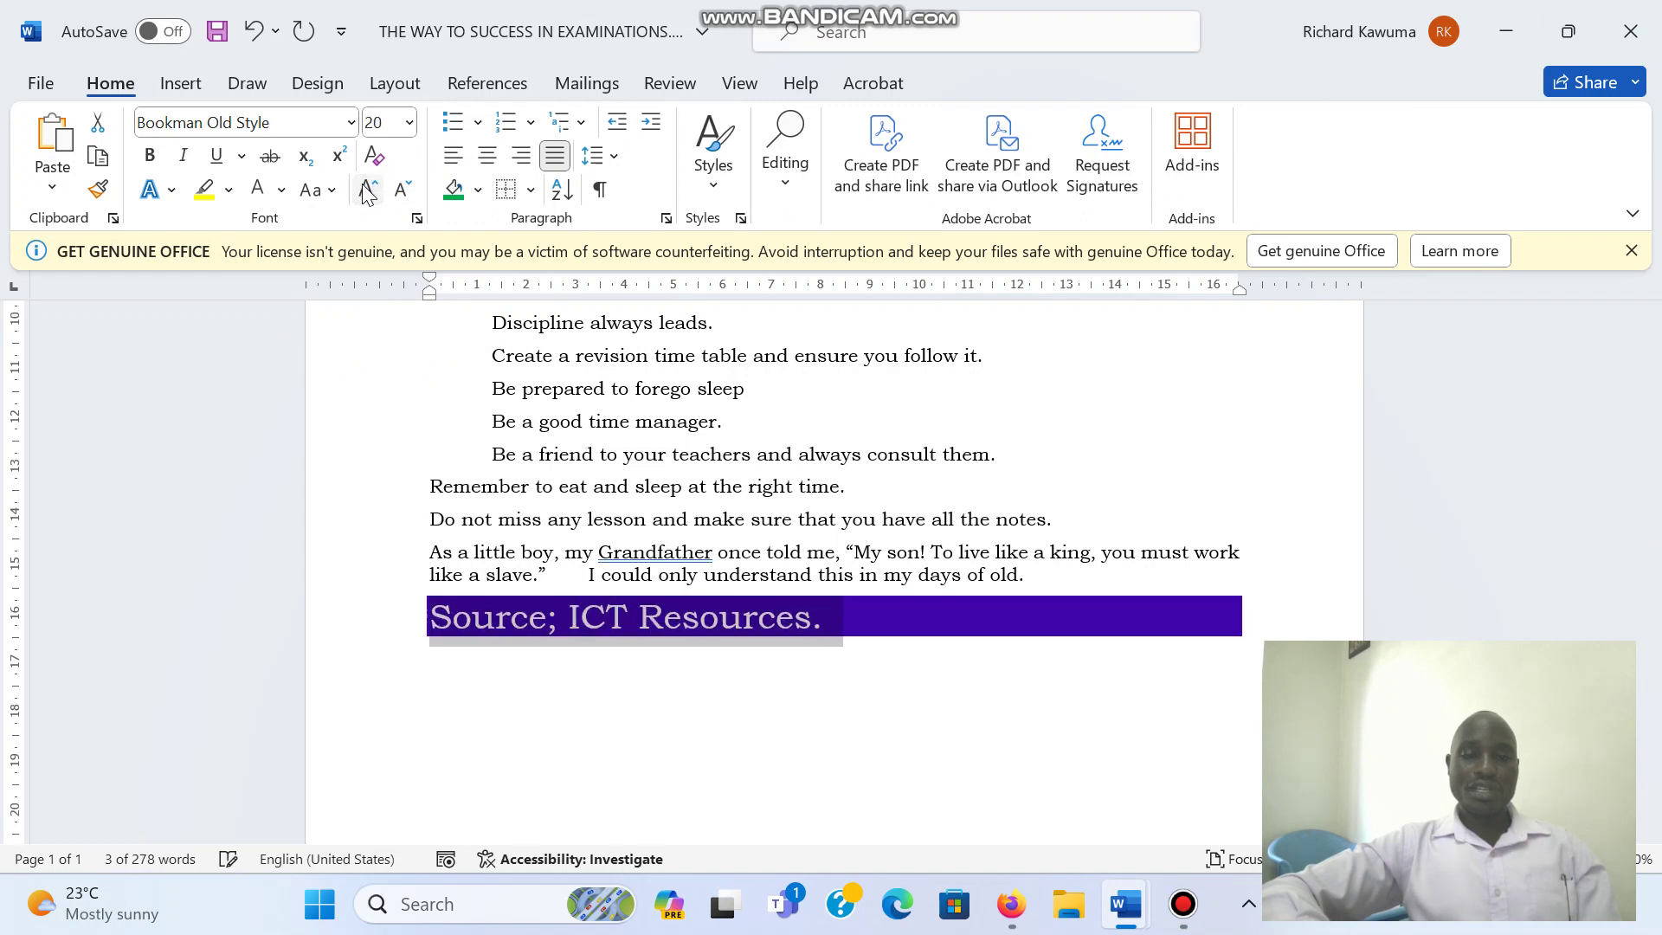
{"action": "left_click", "coordinate": [367, 190]}
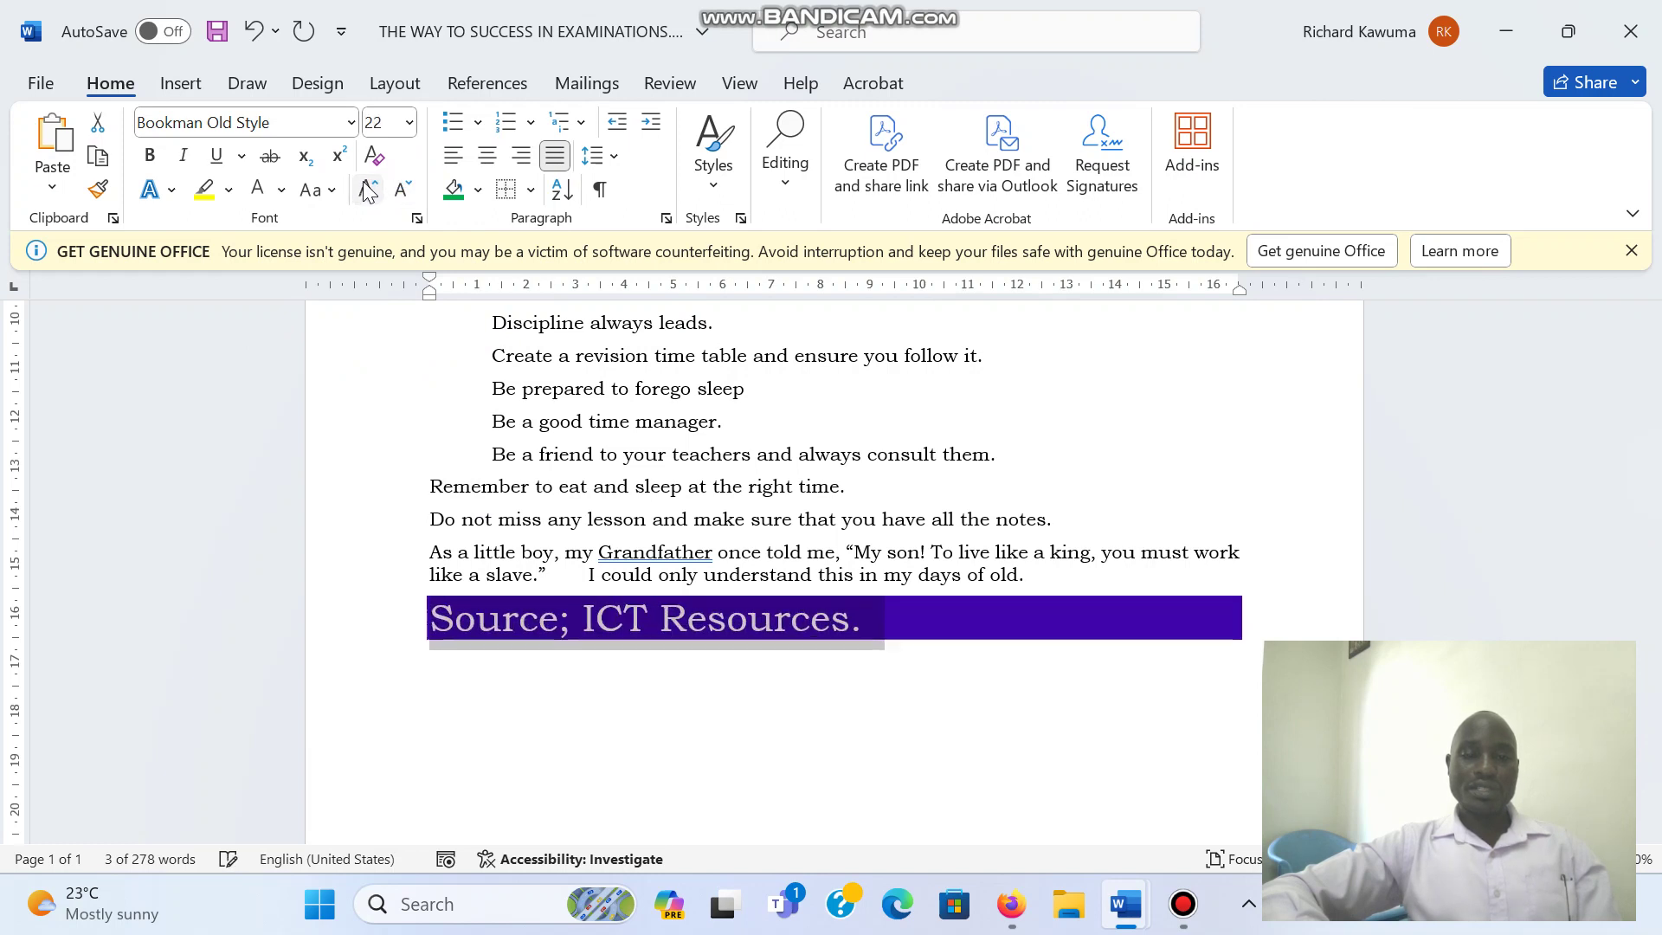
{"action": "left_click", "coordinate": [145, 165]}
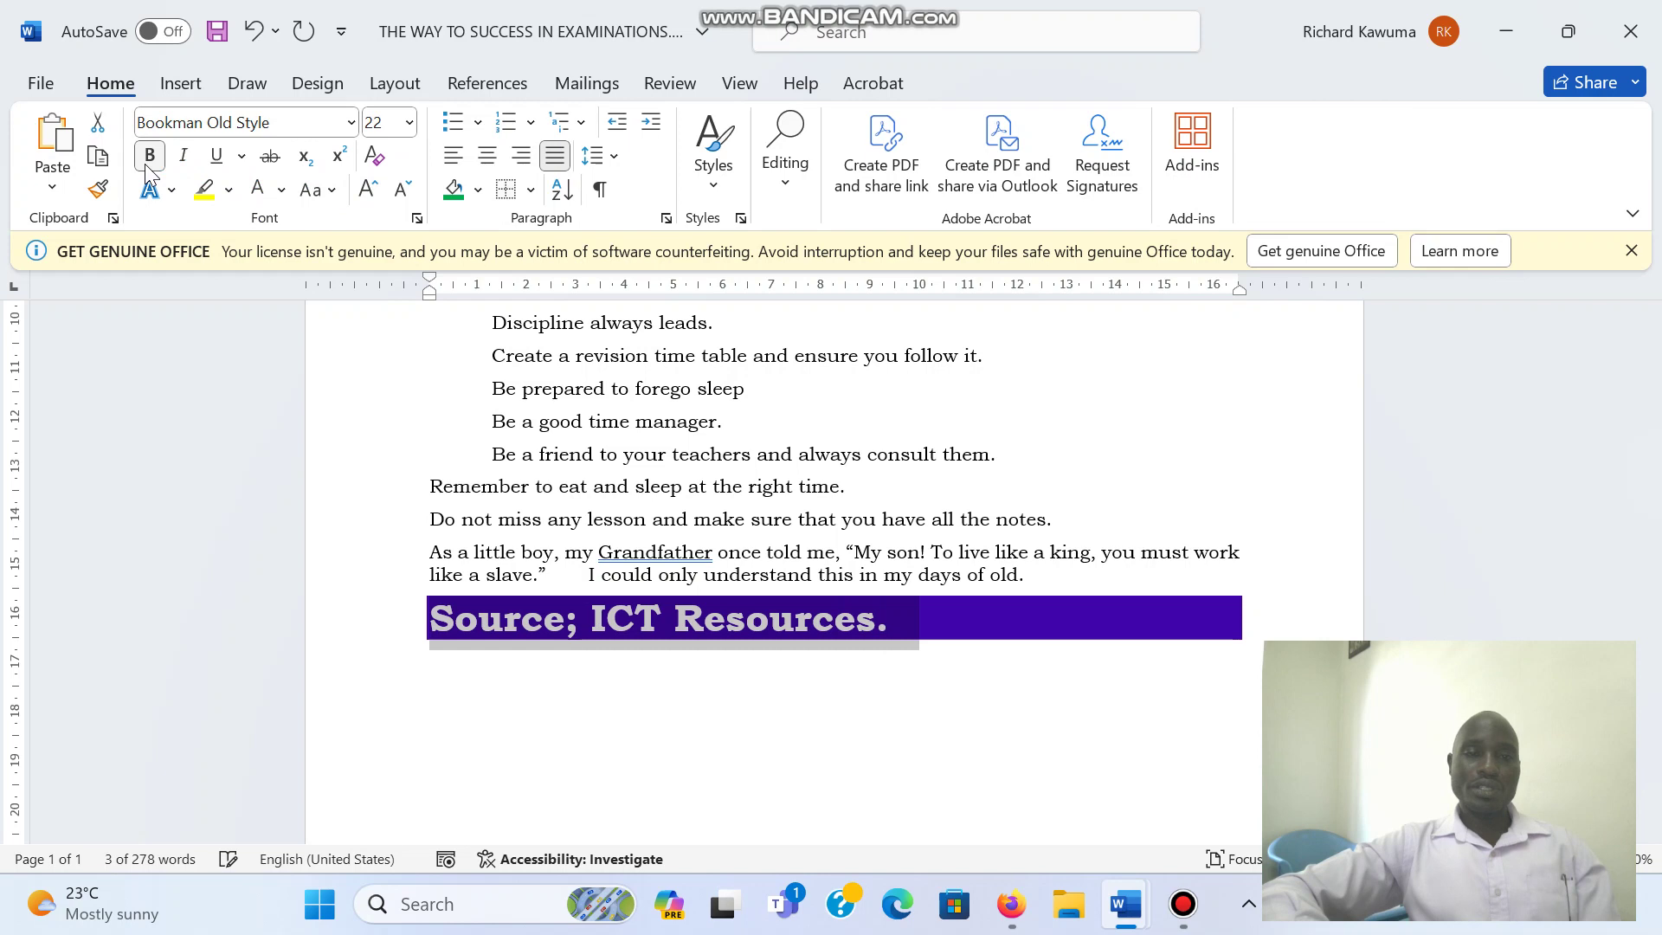
{"action": "left_click", "coordinate": [489, 157]}
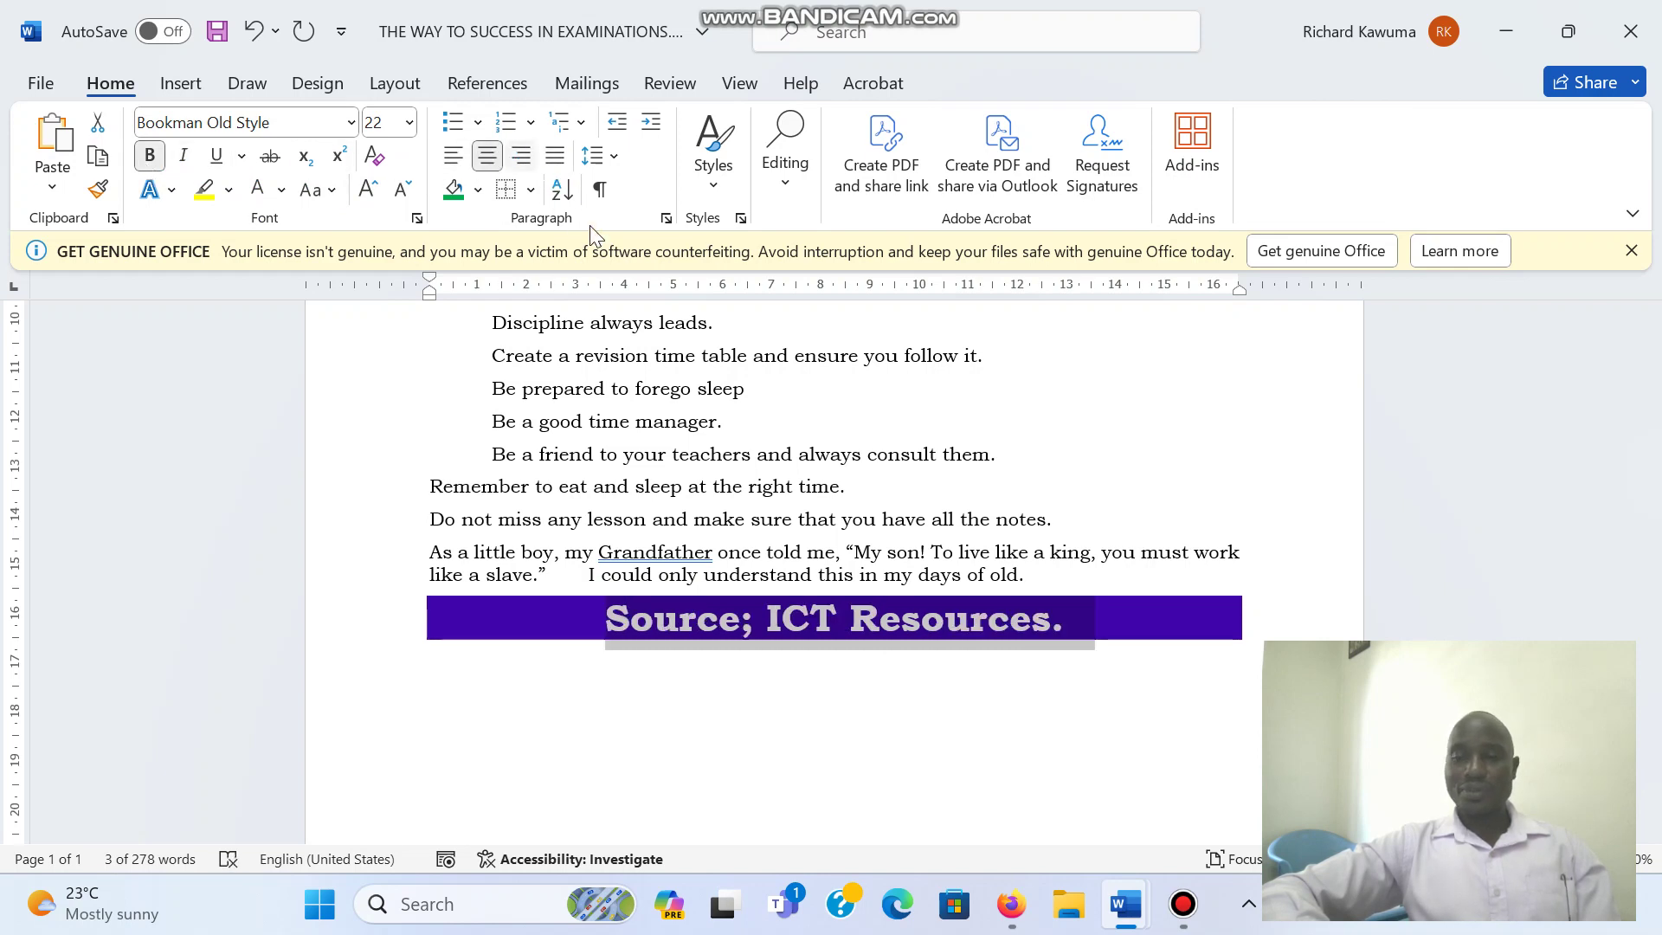
{"action": "left_click", "coordinate": [682, 457]}
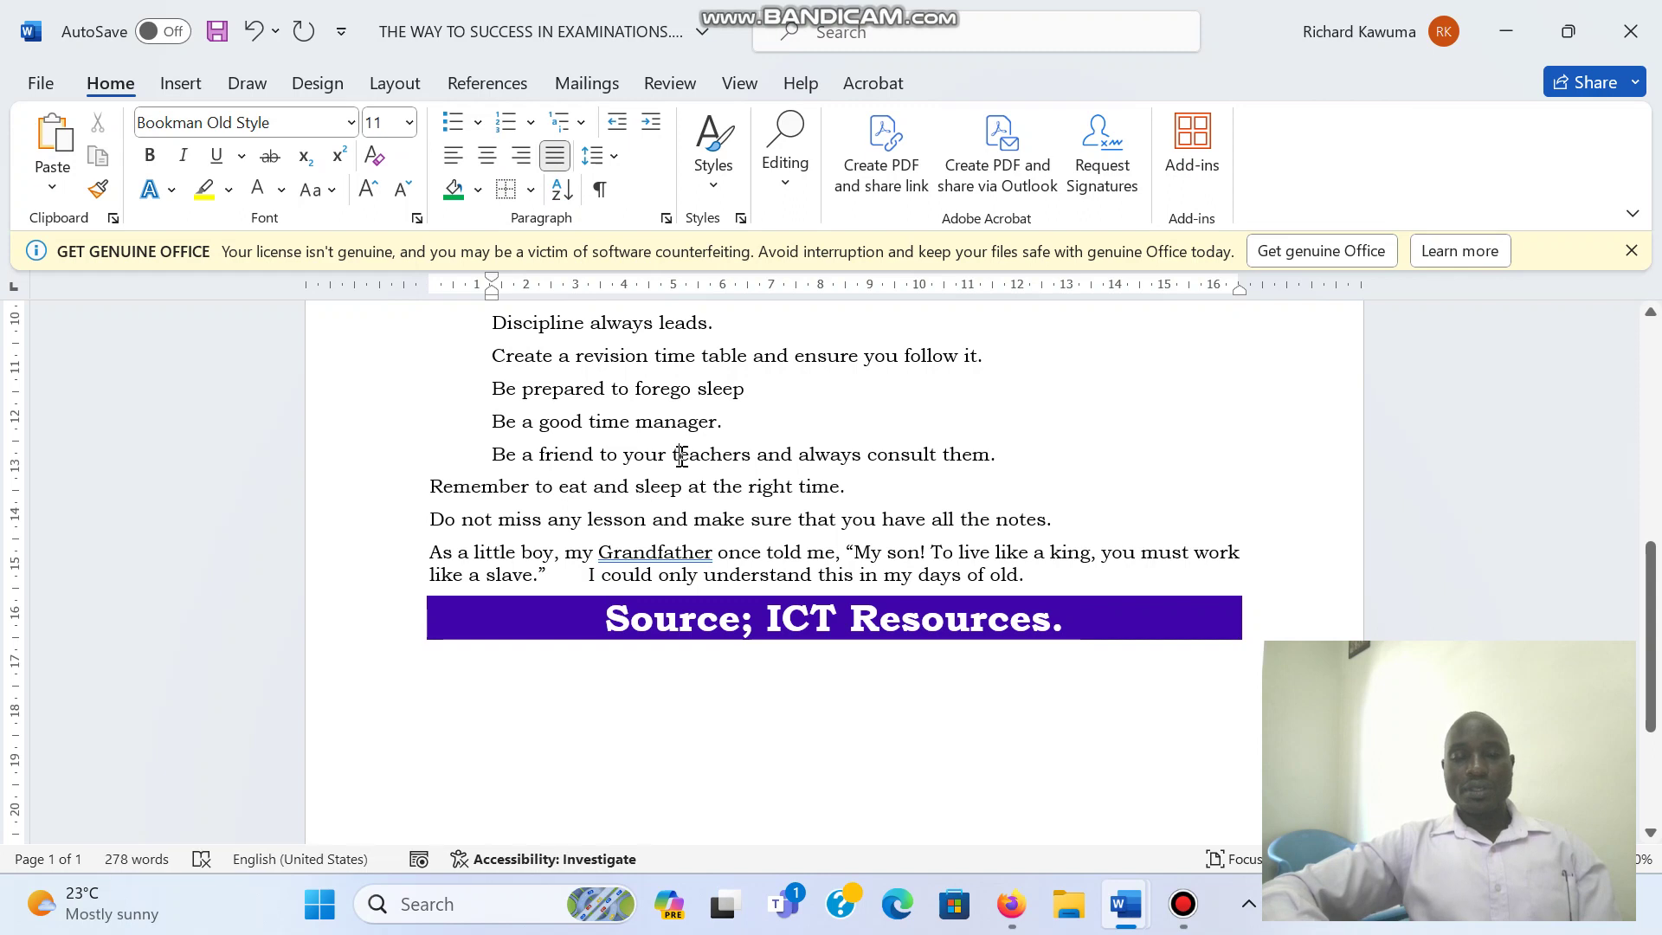